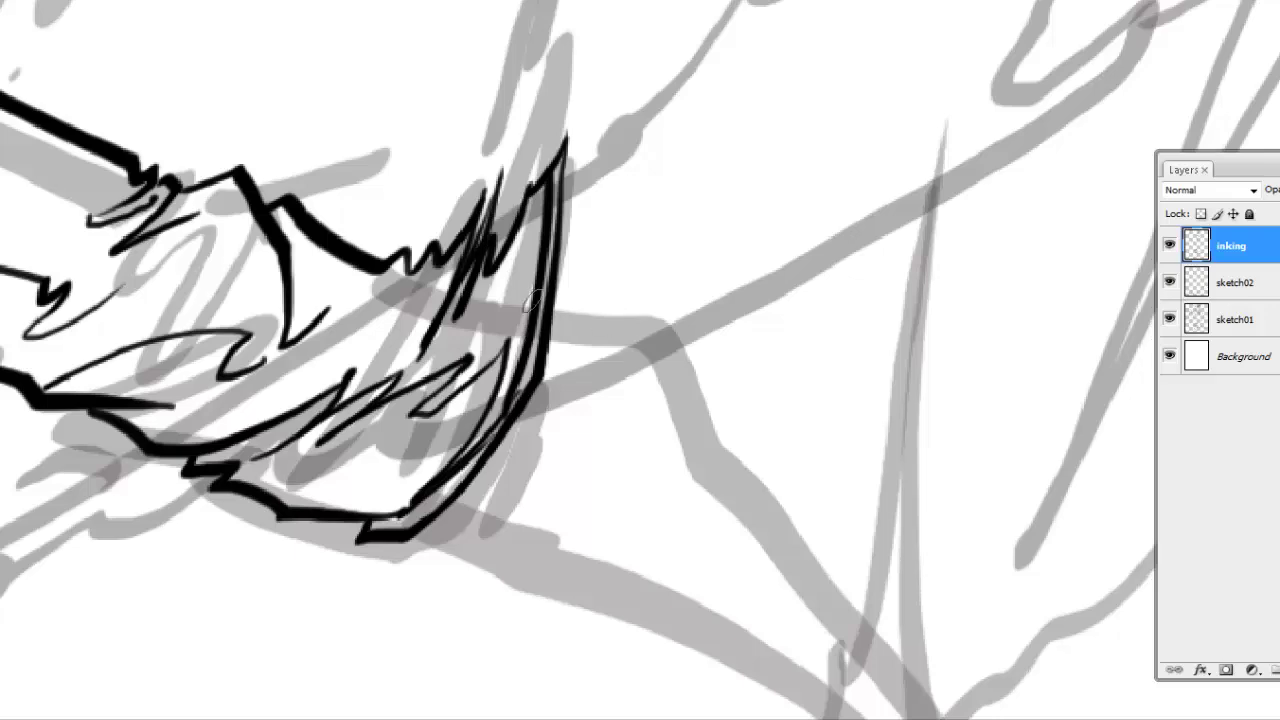
# Step: Ink the upper and lower contours of the outstretched lower leg, from the torn trouser cuff to the foot
pyautogui.moveTo(533, 297)
pyautogui.mouseDown()
pyautogui.moveTo(614, 321)
pyautogui.moveTo(685, 459)
pyautogui.moveTo(516, 294)
pyautogui.mouseUp()
pyautogui.keyDown('shift'); pyautogui.click(667, 518); pyautogui.keyUp('shift')
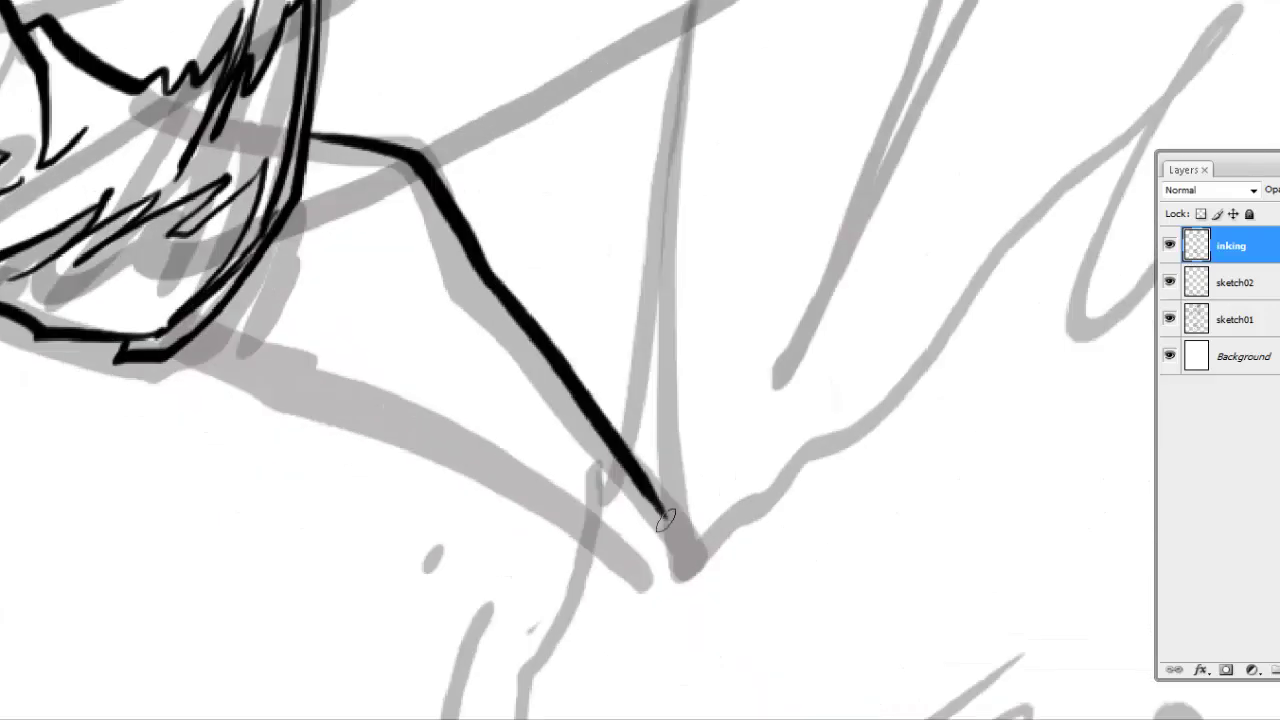
pyautogui.moveTo(207, 348)
pyautogui.mouseDown()
pyautogui.moveTo(590, 575)
pyautogui.moveTo(653, 570)
pyautogui.mouseUp()
pyautogui.hotkey('ctrl', 'z')
pyautogui.rightClick(490, 468)
pyautogui.click(571, 504)
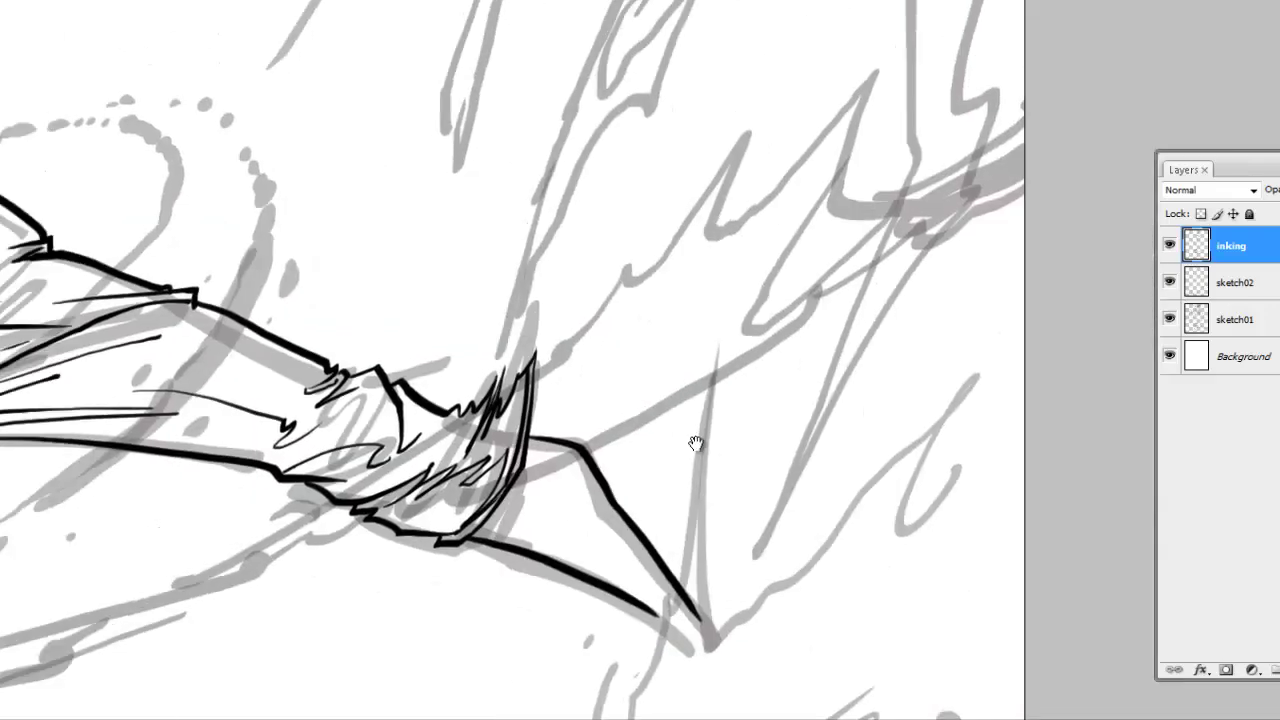
# Step: Ink a second line just above the tunic's hem, following the curve up to the fold at the hip
pyautogui.moveTo(696, 443)
pyautogui.mouseDown()
pyautogui.moveTo(463, 387)
pyautogui.moveTo(500, 380)
pyautogui.mouseUp()
pyautogui.click(399, 399)
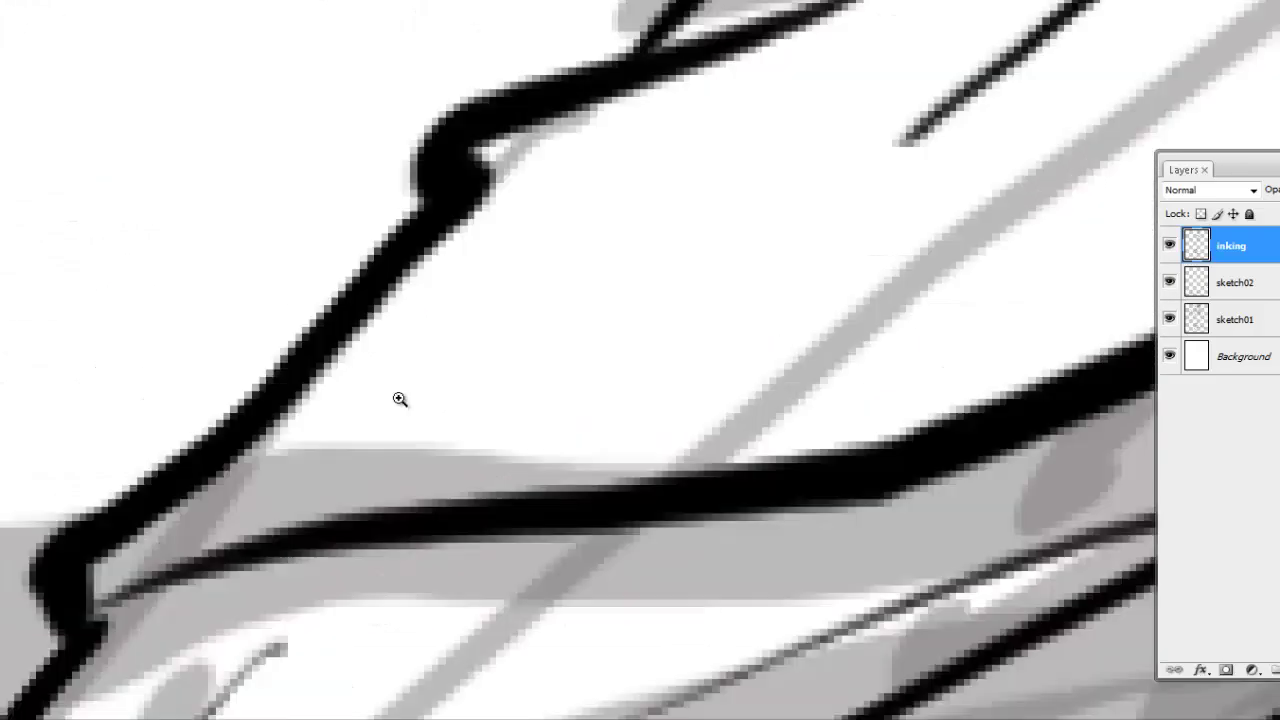
pyautogui.keyDown('alt'); pyautogui.click(443, 337); pyautogui.keyUp('alt')
pyautogui.keyDown('alt'); pyautogui.click(414, 414); pyautogui.keyUp('alt')
pyautogui.keyDown('alt'); pyautogui.click(578, 400); pyautogui.keyUp('alt')
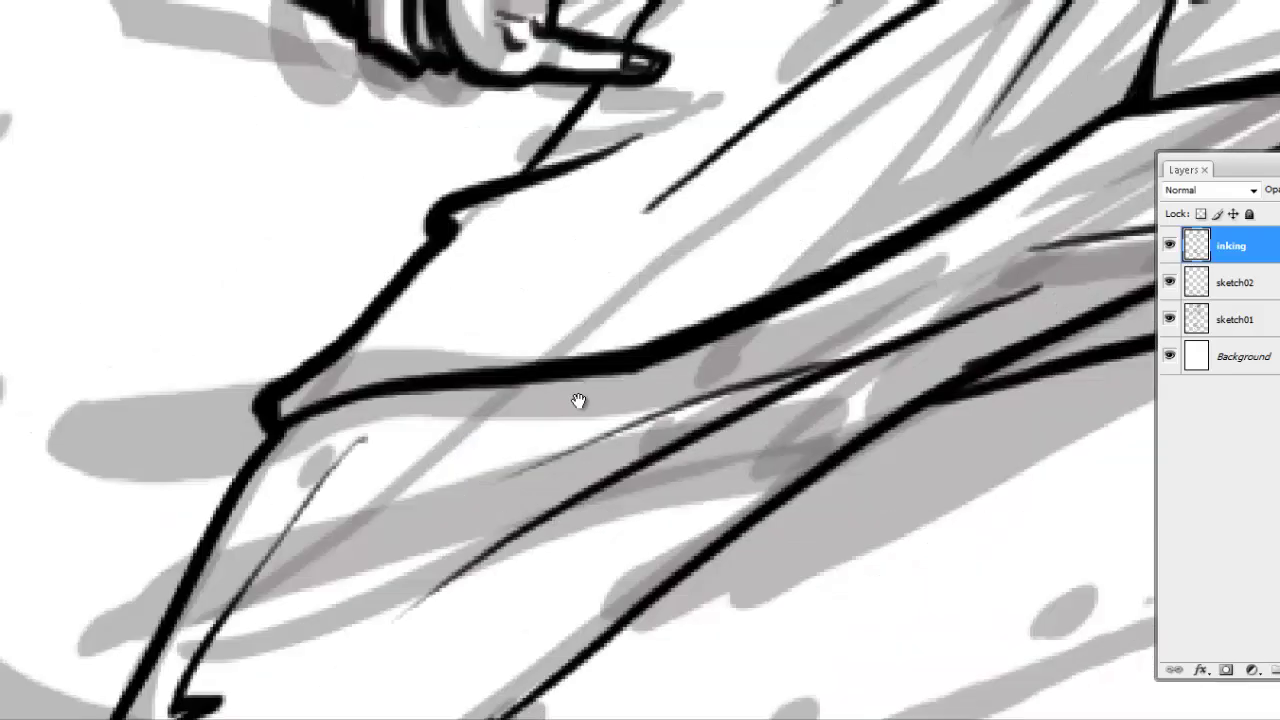
pyautogui.moveTo(578, 400); pyautogui.dragTo(418, 400)
pyautogui.moveTo(112, 392)
pyautogui.mouseDown()
pyautogui.moveTo(496, 300)
pyautogui.moveTo(196, 375)
pyautogui.mouseUp()
pyautogui.moveTo(138, 472); pyautogui.dragTo(546, 268)
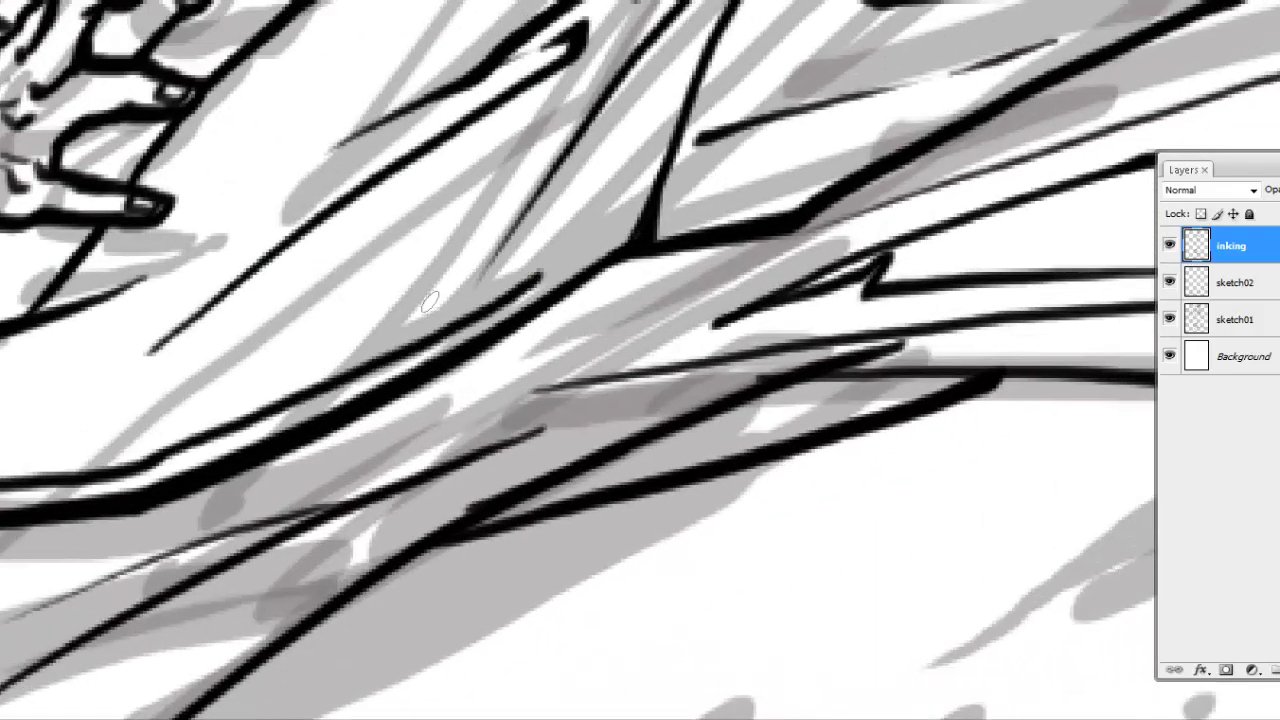
pyautogui.hotkey('ctrl', 'z')
pyautogui.moveTo(156, 462); pyautogui.dragTo(552, 242)
pyautogui.hotkey('ctrl', 'z')
pyautogui.moveTo(244, 432); pyautogui.dragTo(609, 200)
# Step: Ink parallel lines along the tunic's hanging fold and the hem over the stretched thigh, up to its corner above the knee
pyautogui.moveTo(573, 207)
pyautogui.mouseDown()
pyautogui.moveTo(545, 352)
pyautogui.moveTo(568, 483)
pyautogui.mouseUp()
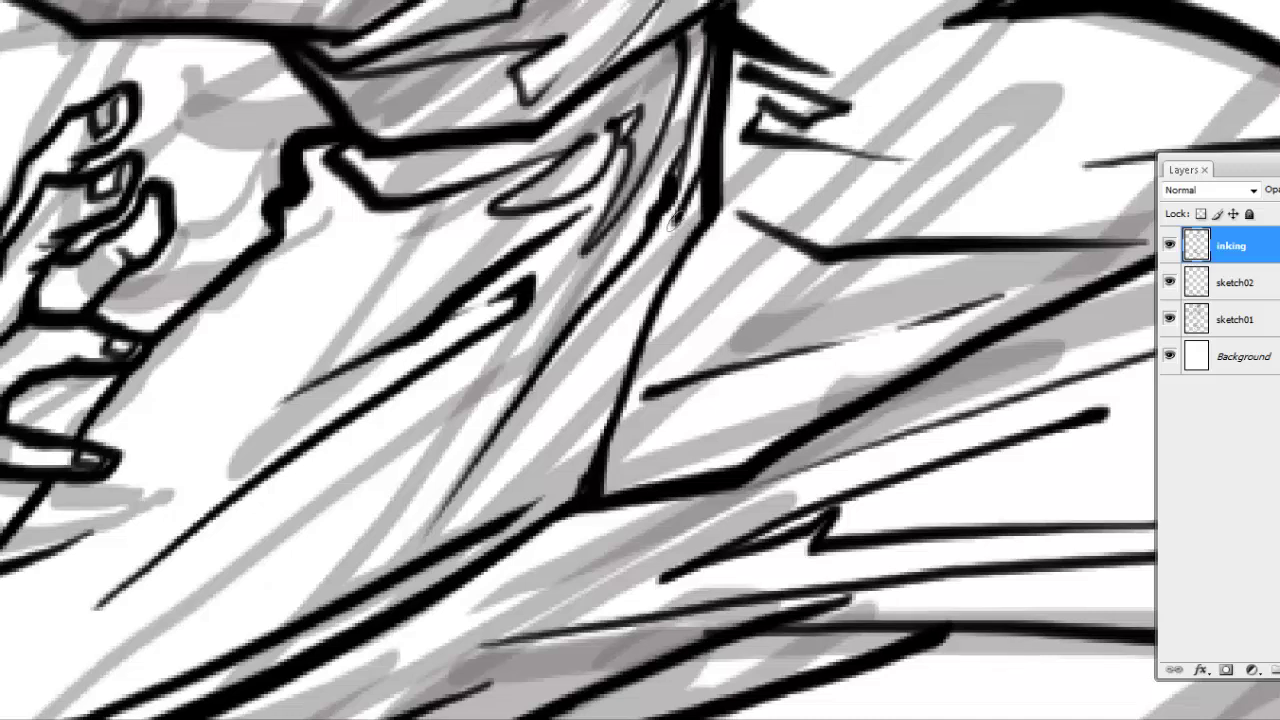
pyautogui.moveTo(674, 222); pyautogui.dragTo(702, 150)
pyautogui.moveTo(831, 306); pyautogui.dragTo(391, 396)
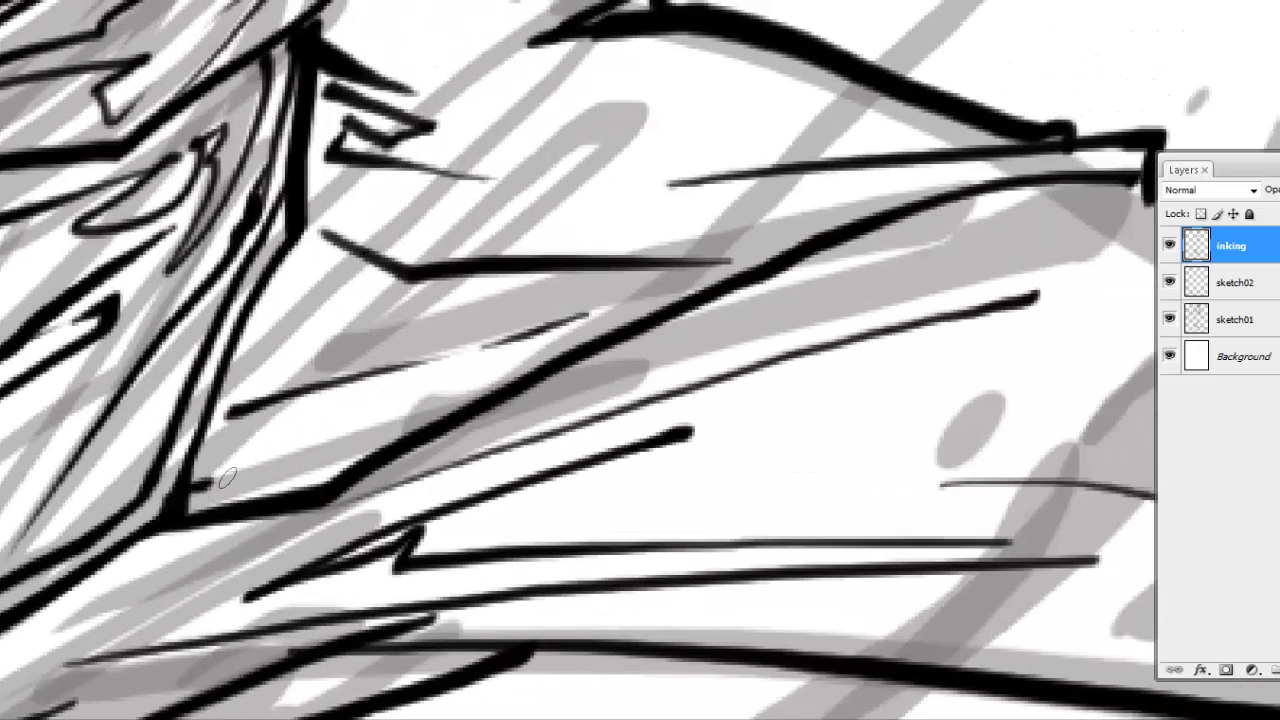
pyautogui.moveTo(227, 479); pyautogui.dragTo(955, 150)
pyautogui.click(1193, 25)
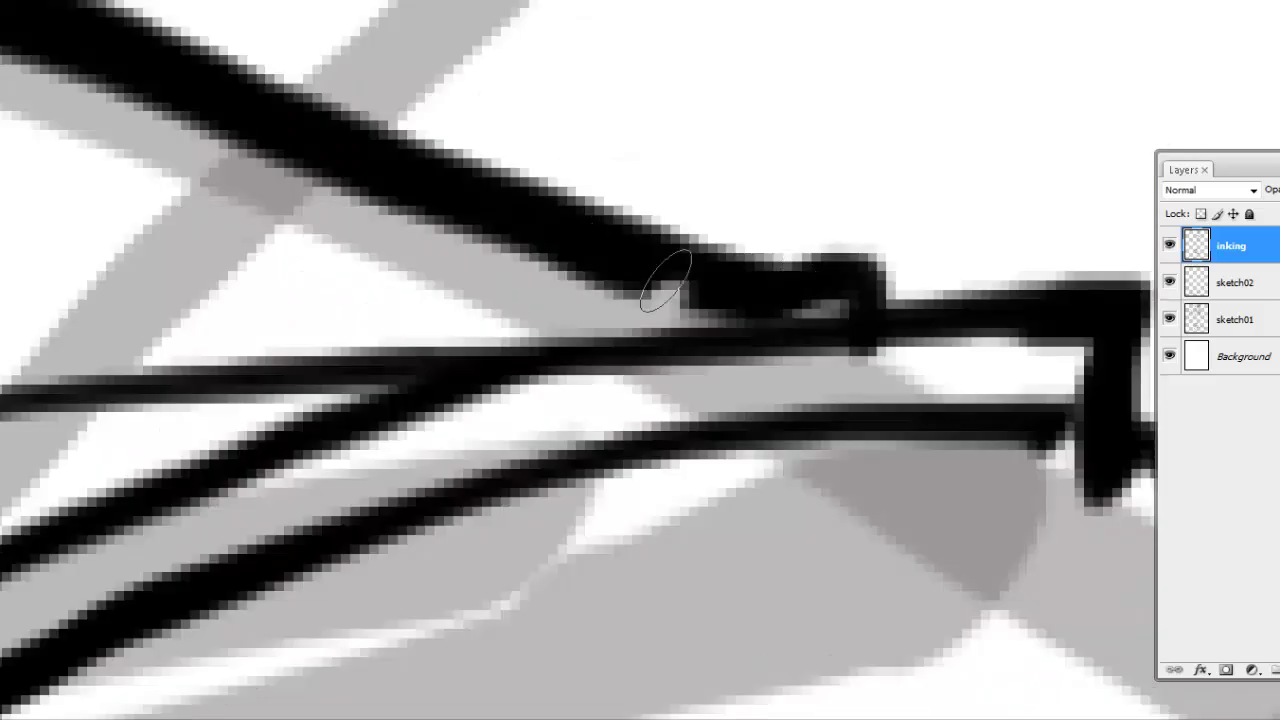
pyautogui.moveTo(903, 329); pyautogui.dragTo(809, 300)
# Step: Ink a tall thin splash spike at the kicking foot and a jagged splash contour rising toward the page's edge
pyautogui.hotkey('ctrl', '0')
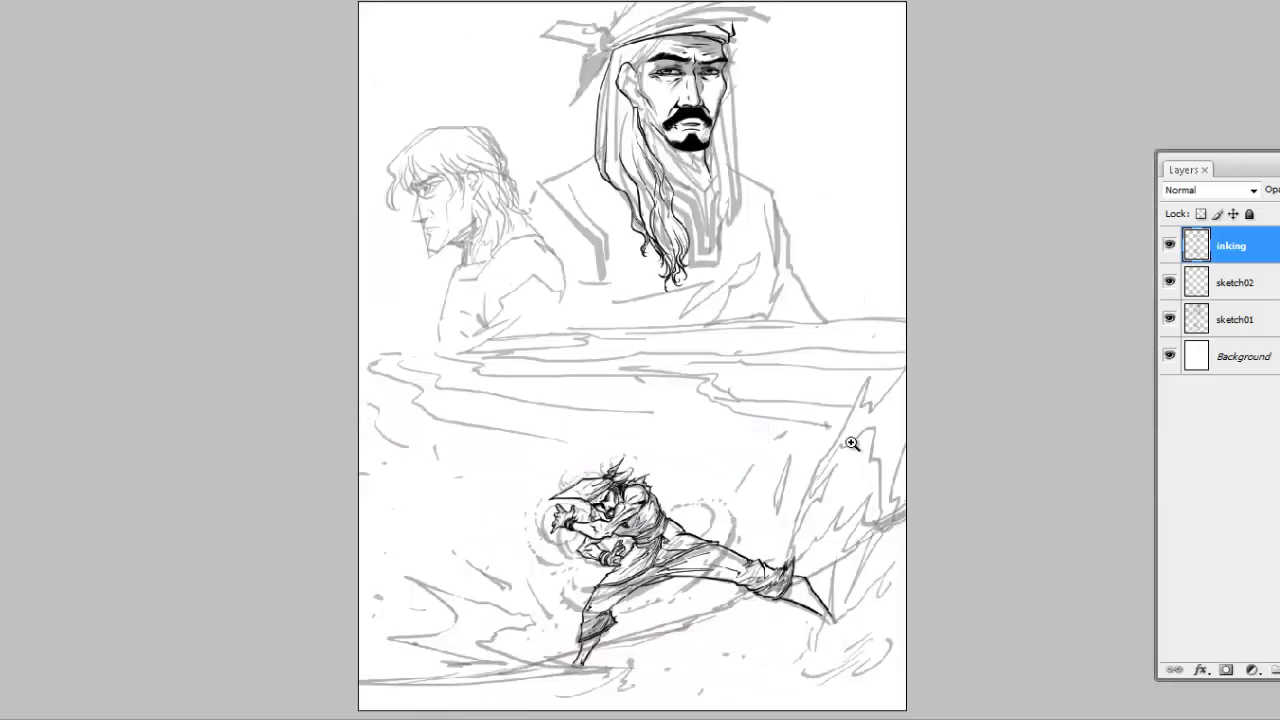
pyautogui.hotkey('ctrl', '+')
pyautogui.hotkey('ctrl', '+')
pyautogui.moveTo(622, 547); pyautogui.dragTo(102, 437)
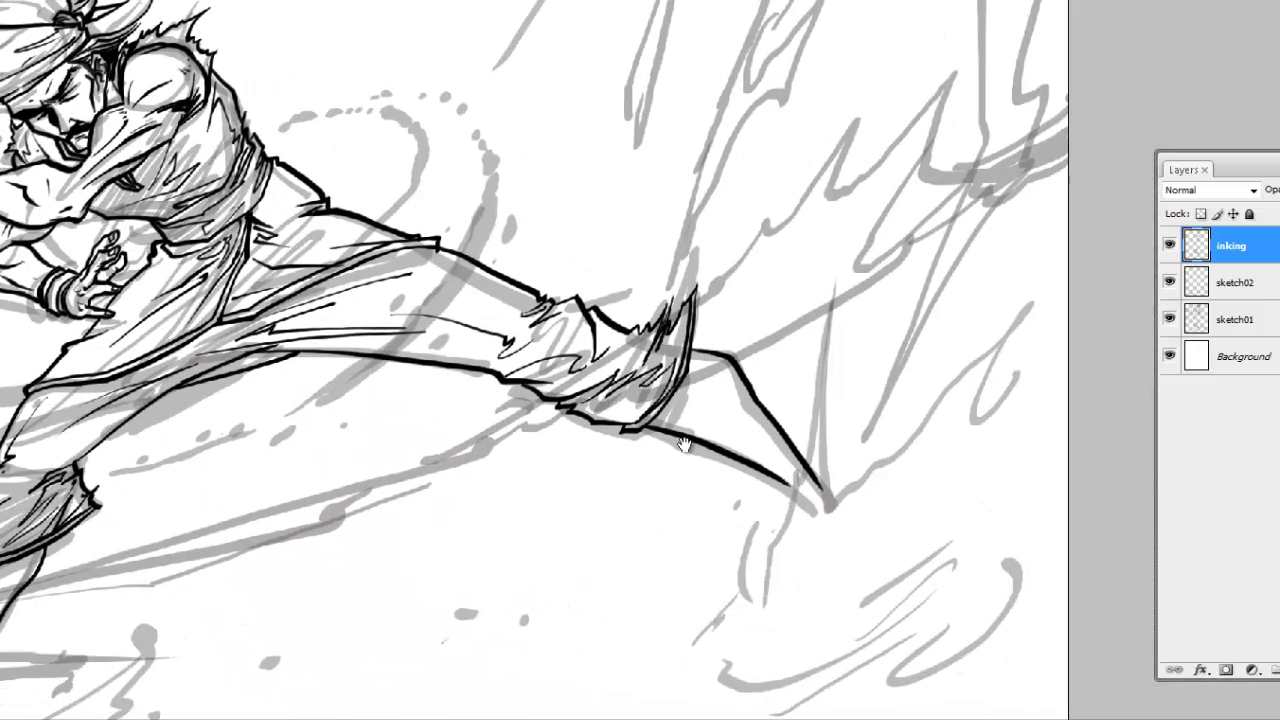
pyautogui.rightClick(689, 491)
pyautogui.click(723, 628)
pyautogui.hotkey('ctrl', '+')
pyautogui.hotkey('ctrl', '+')
pyautogui.hotkey('ctrl', '+')
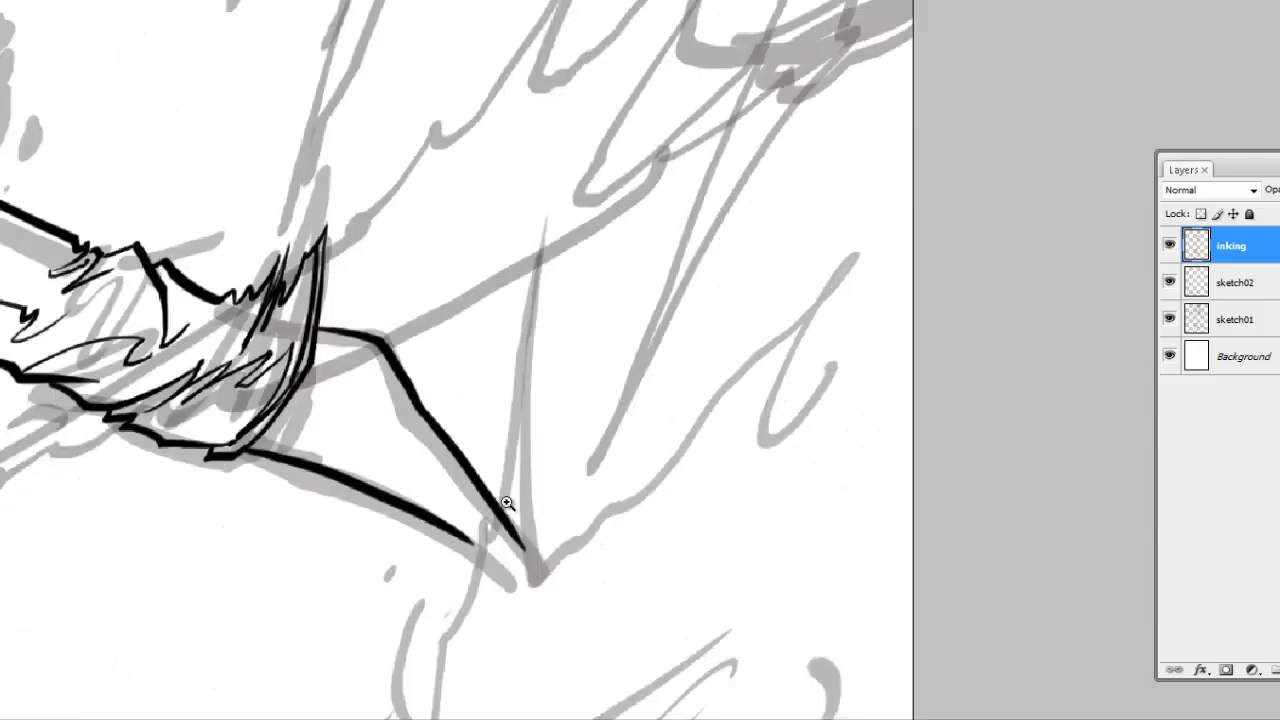
pyautogui.moveTo(495, 505); pyautogui.dragTo(520, 203)
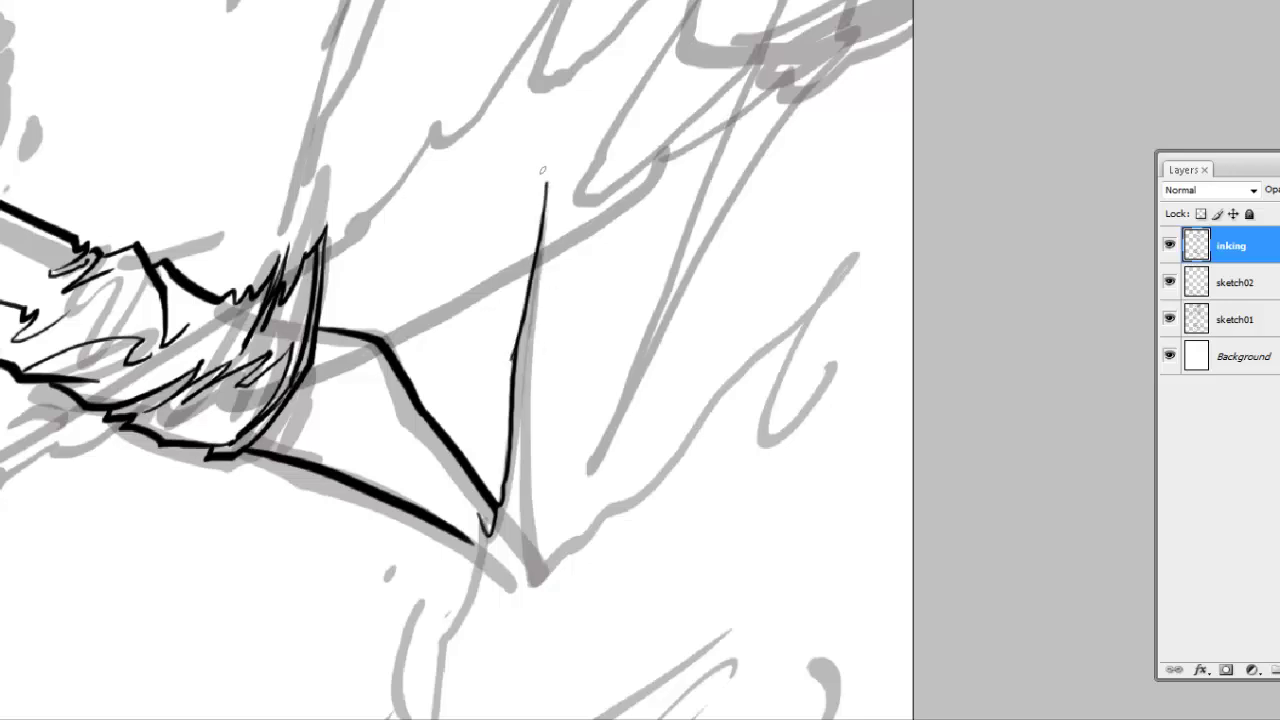
pyautogui.hotkey('ctrl', 'z')
pyautogui.moveTo(637, 487); pyautogui.dragTo(893, 192)
pyautogui.moveTo(850, 258); pyautogui.dragTo(750, 463)
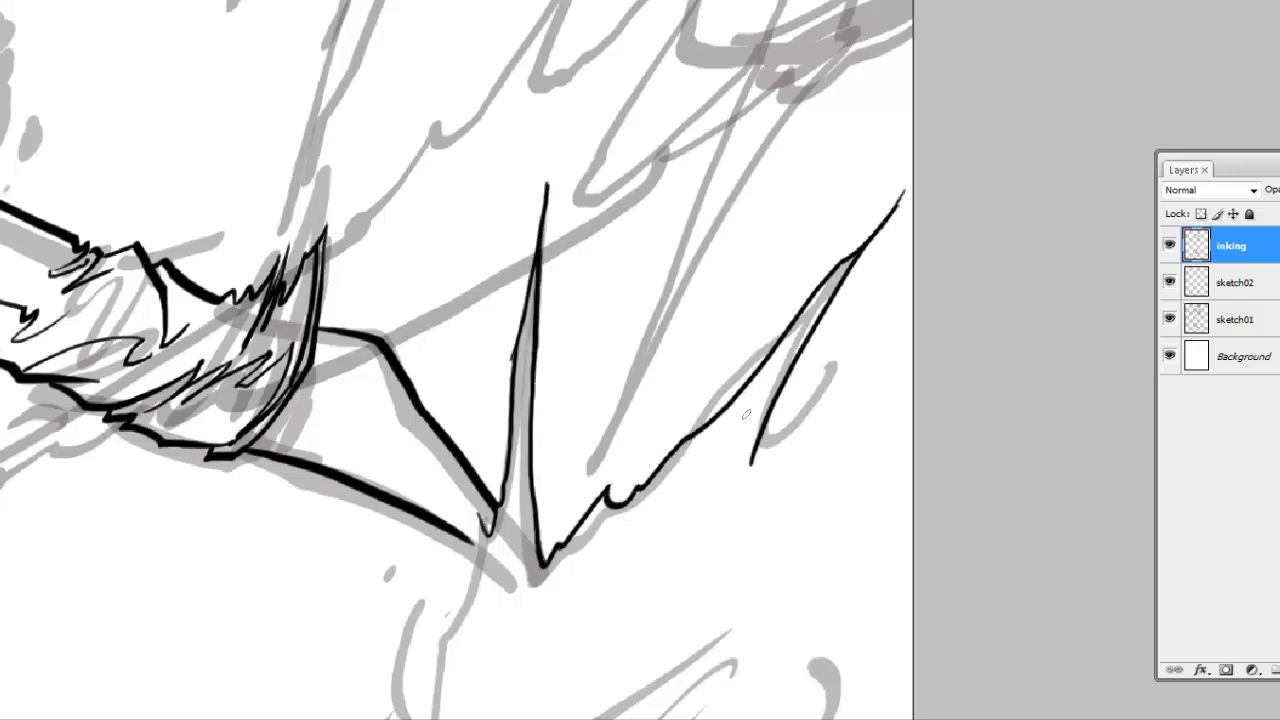
# Step: Ink the pointed splash shapes hanging below the foot and a smaller spike beside the tall one
pyautogui.scroll(-3, 609, 438)
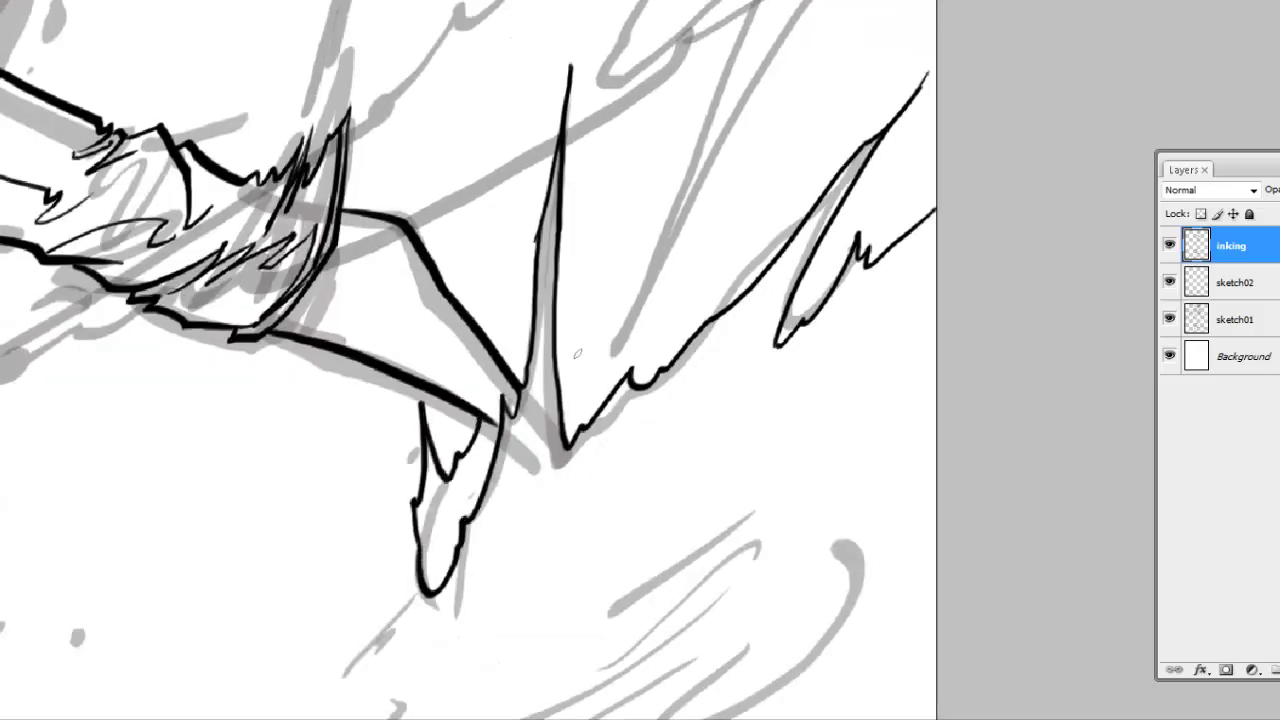
pyautogui.moveTo(577, 353); pyautogui.dragTo(468, 447)
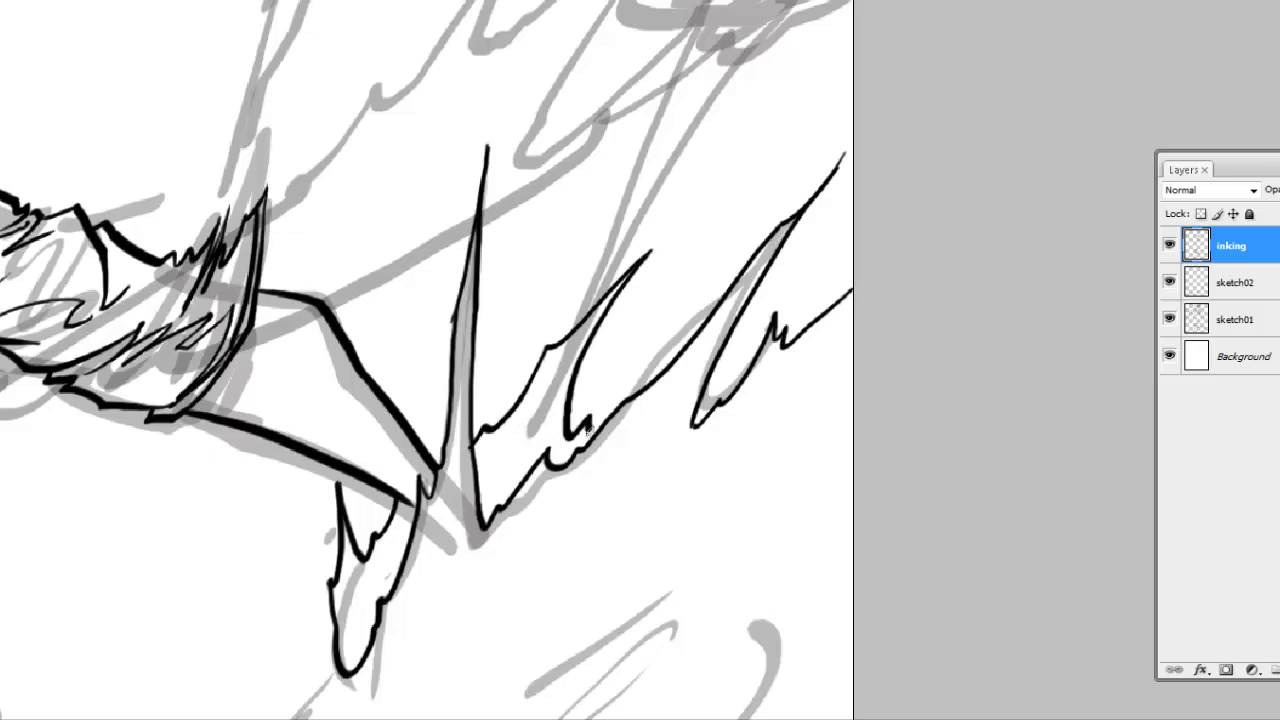
pyautogui.scroll(-5, 588, 427)
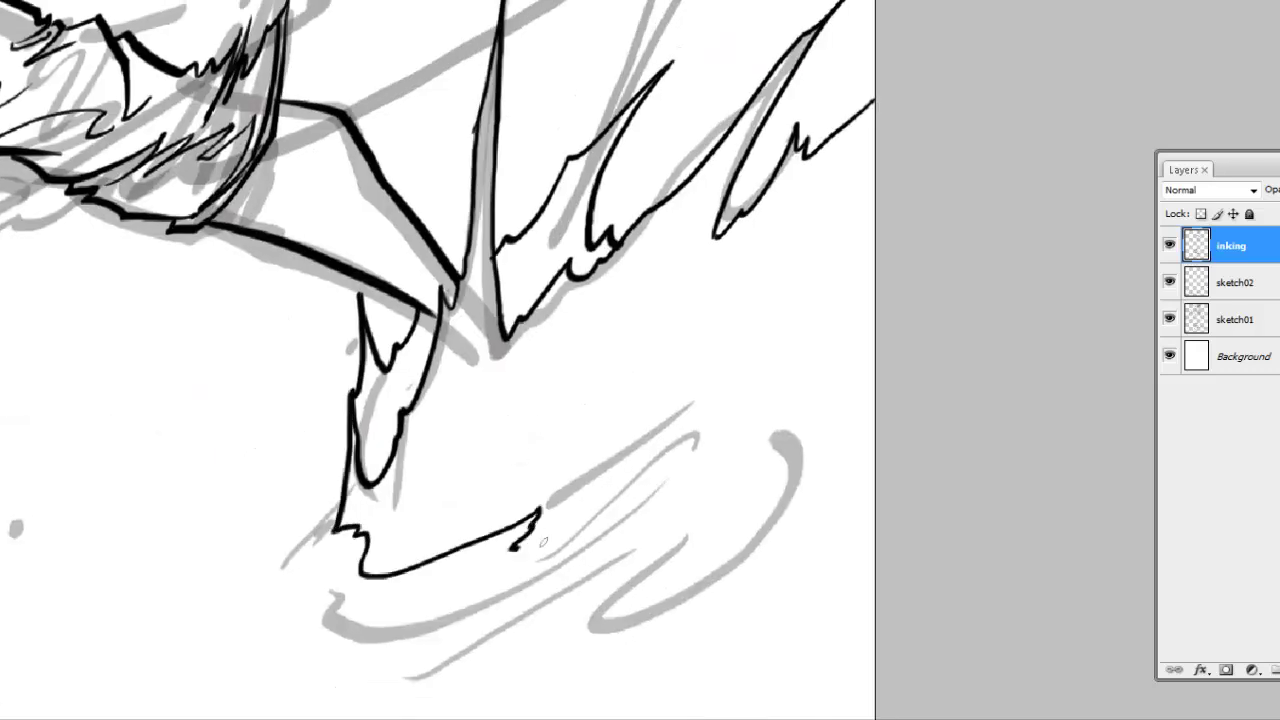
# Step: Ink the splash's long lower curve sweeping from below the foot up to the page's edge, with jagged tips
pyautogui.moveTo(544, 542)
pyautogui.mouseDown()
pyautogui.moveTo(772, 343)
pyautogui.moveTo(876, 280)
pyautogui.mouseUp()
pyautogui.scroll(-2, 588, 476)
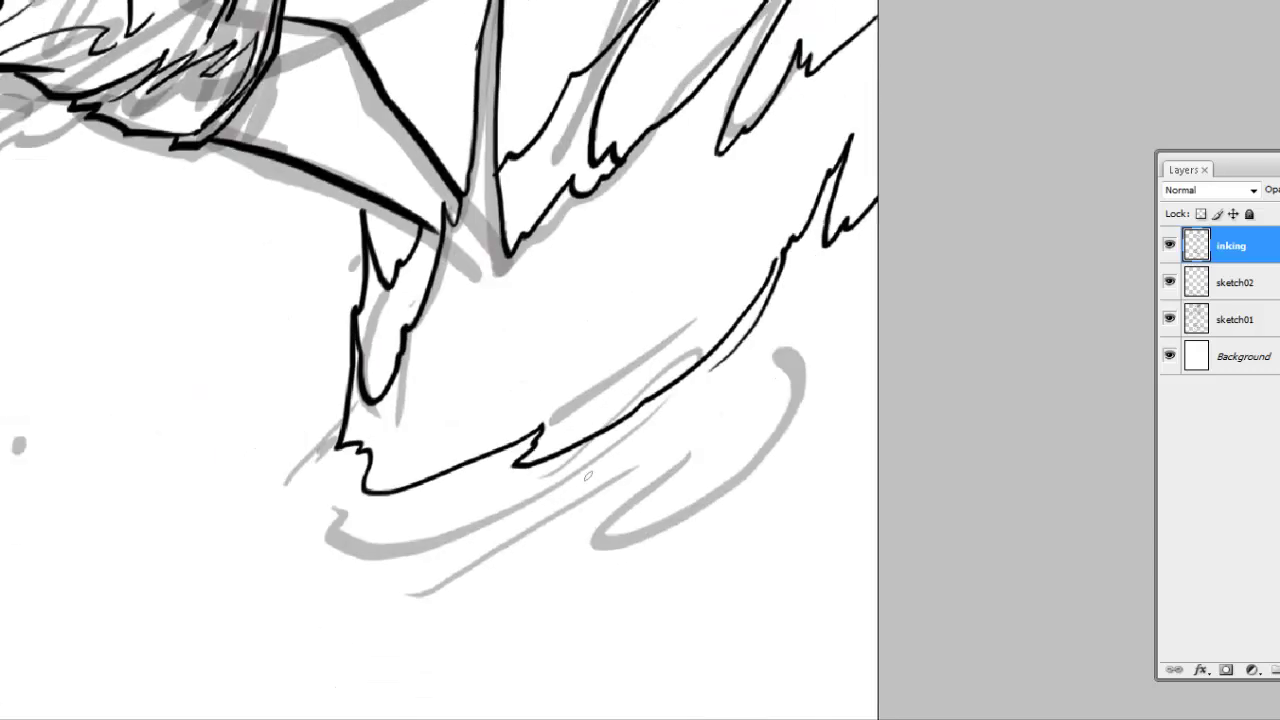
pyautogui.scroll(-5, 706, 462)
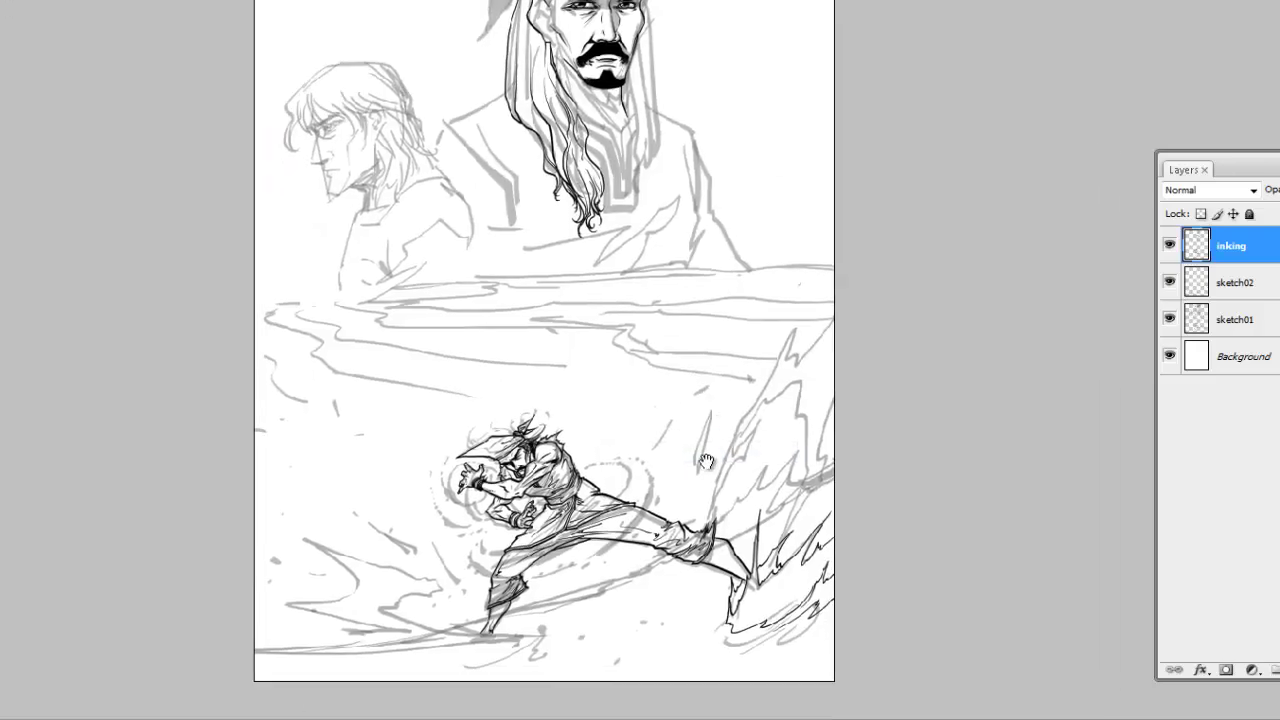
# Step: Ink the billowing outer contours of the splash curling behind and under the foot, including the pointed tail
pyautogui.scroll(5, 759, 527)
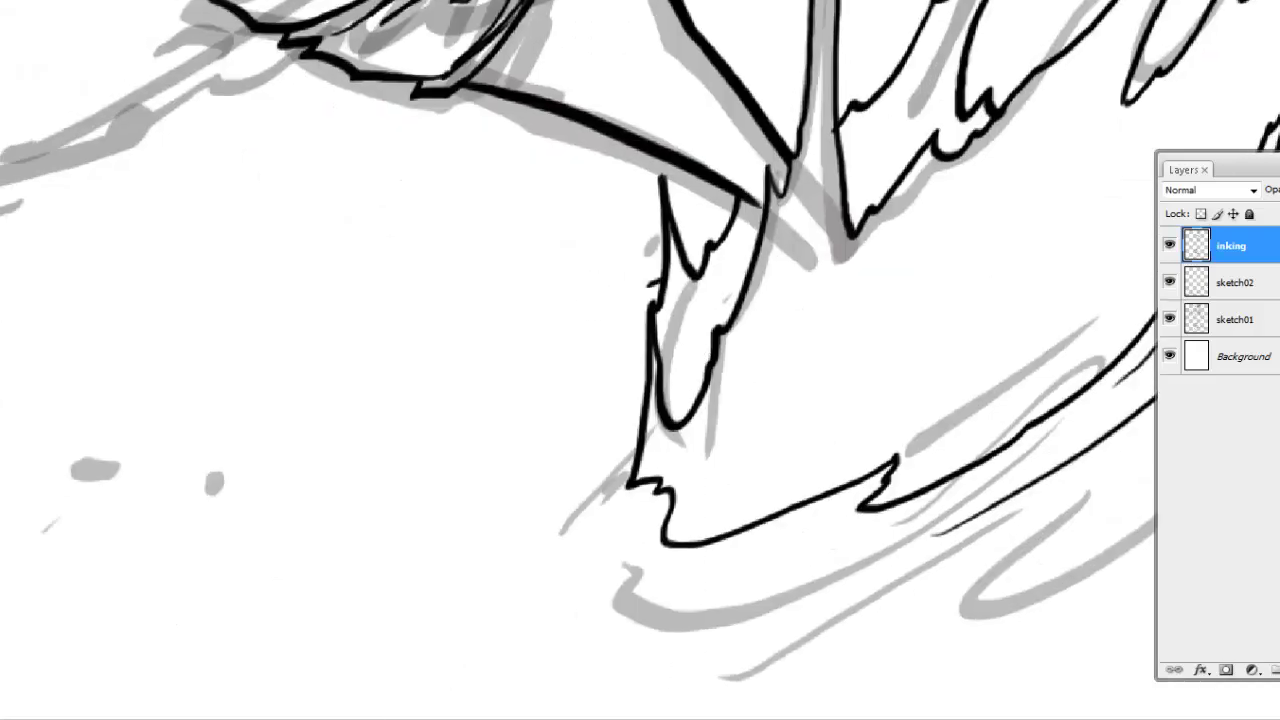
pyautogui.moveTo(660, 285)
pyautogui.mouseDown()
pyautogui.moveTo(505, 595)
pyautogui.moveTo(560, 635)
pyautogui.mouseUp()
pyautogui.moveTo(480, 545); pyautogui.dragTo(486, 428)
pyautogui.hotkey('ctrl', 'z')
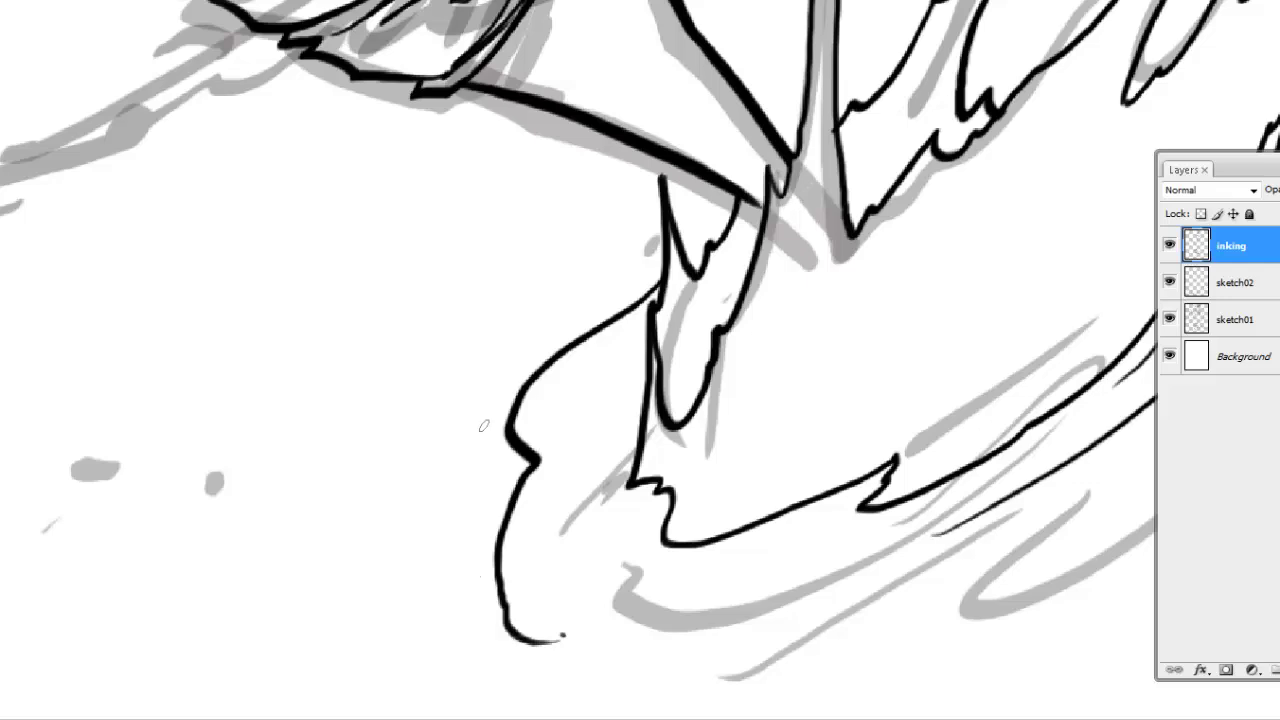
pyautogui.moveTo(505, 632); pyautogui.dragTo(488, 410)
pyautogui.moveTo(549, 258); pyautogui.dragTo(449, 434)
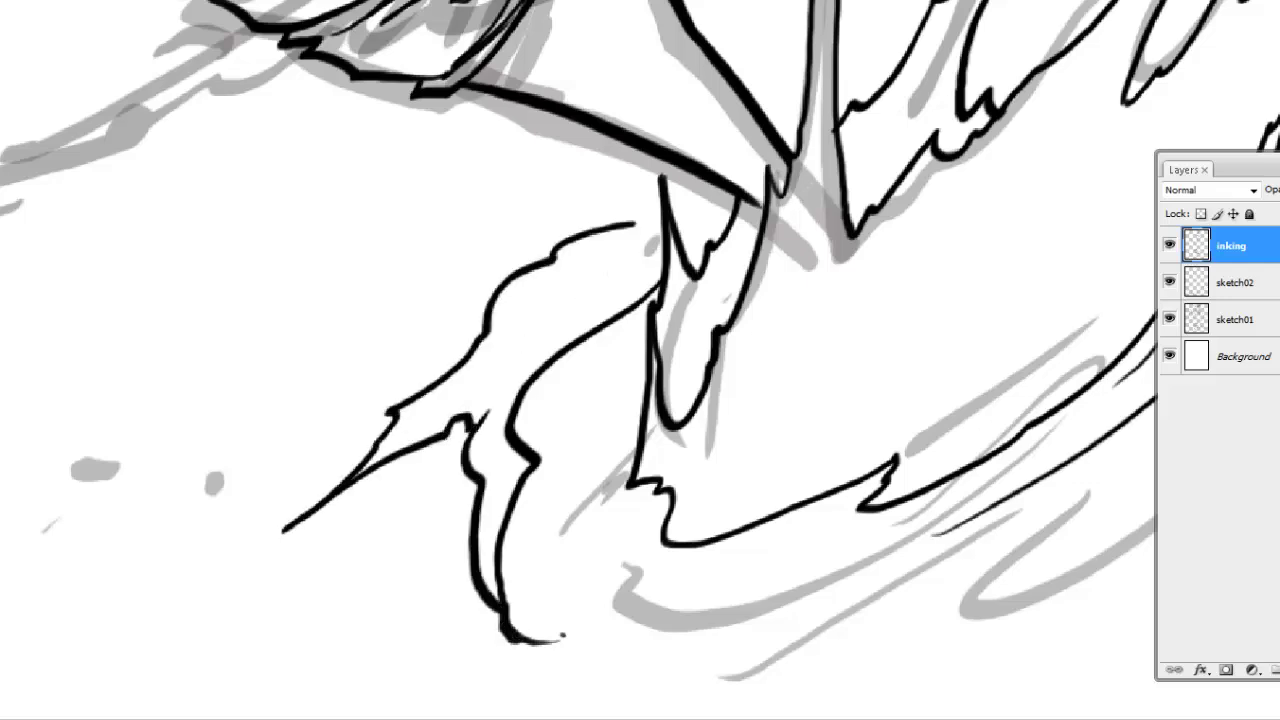
pyautogui.moveTo(560, 317); pyautogui.dragTo(445, 399)
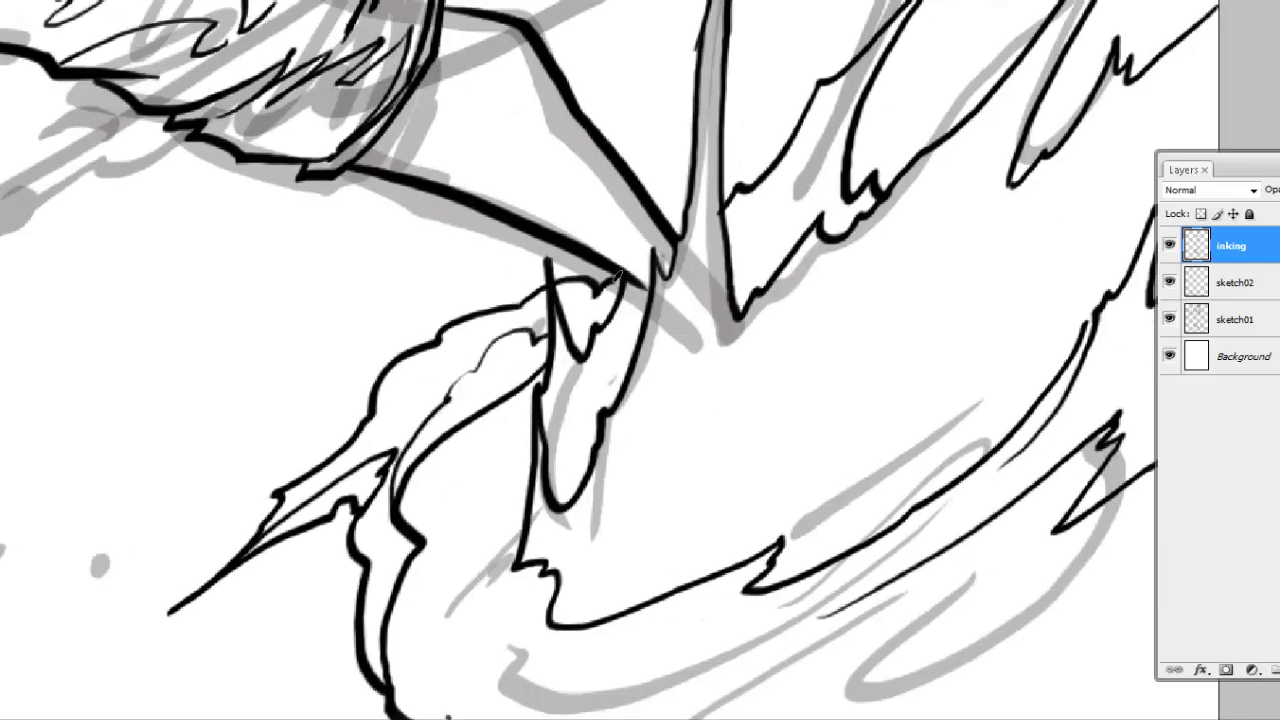
pyautogui.moveTo(557, 354); pyautogui.dragTo(459, 216)
pyautogui.moveTo(330, 420); pyautogui.dragTo(474, 585)
# Step: Add small jagged tips and a doubled contour along the long lower curve of the splash
pyautogui.moveTo(929, 358)
pyautogui.mouseDown()
pyautogui.moveTo(679, 328)
pyautogui.moveTo(647, 366)
pyautogui.mouseUp()
pyautogui.moveTo(650, 340)
pyautogui.mouseDown()
pyautogui.moveTo(600, 395)
pyautogui.moveTo(262, 558)
pyautogui.moveTo(615, 357)
pyautogui.moveTo(465, 385)
pyautogui.mouseUp()
pyautogui.hotkey('ctrl', '+')
pyautogui.moveTo(640, 300); pyautogui.dragTo(555, 375)
pyautogui.rightClick(630, 345)
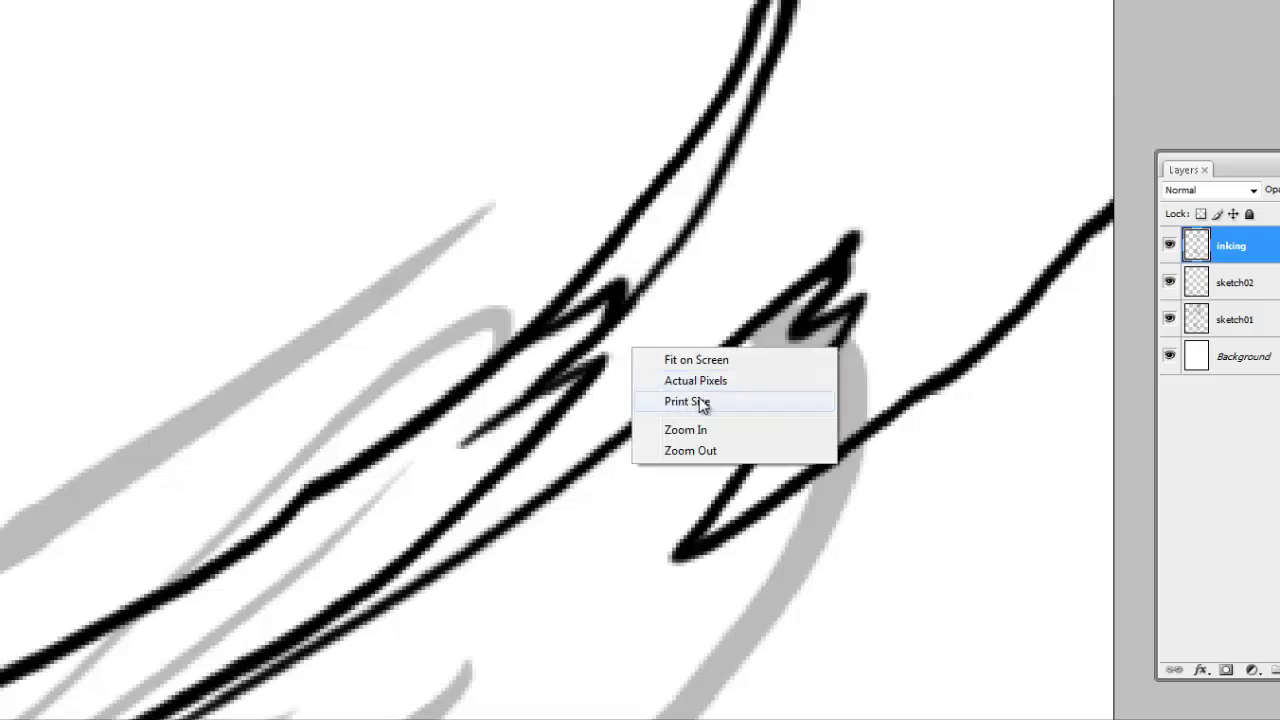
pyautogui.click(691, 403)
pyautogui.click(954, 524)
# Step: Ink a long curved spike with a jagged edge between the upper splash contour and the lower curve near the page's edge
pyautogui.moveTo(975, 330); pyautogui.dragTo(560, 271)
pyautogui.moveTo(700, 190); pyautogui.dragTo(585, 390)
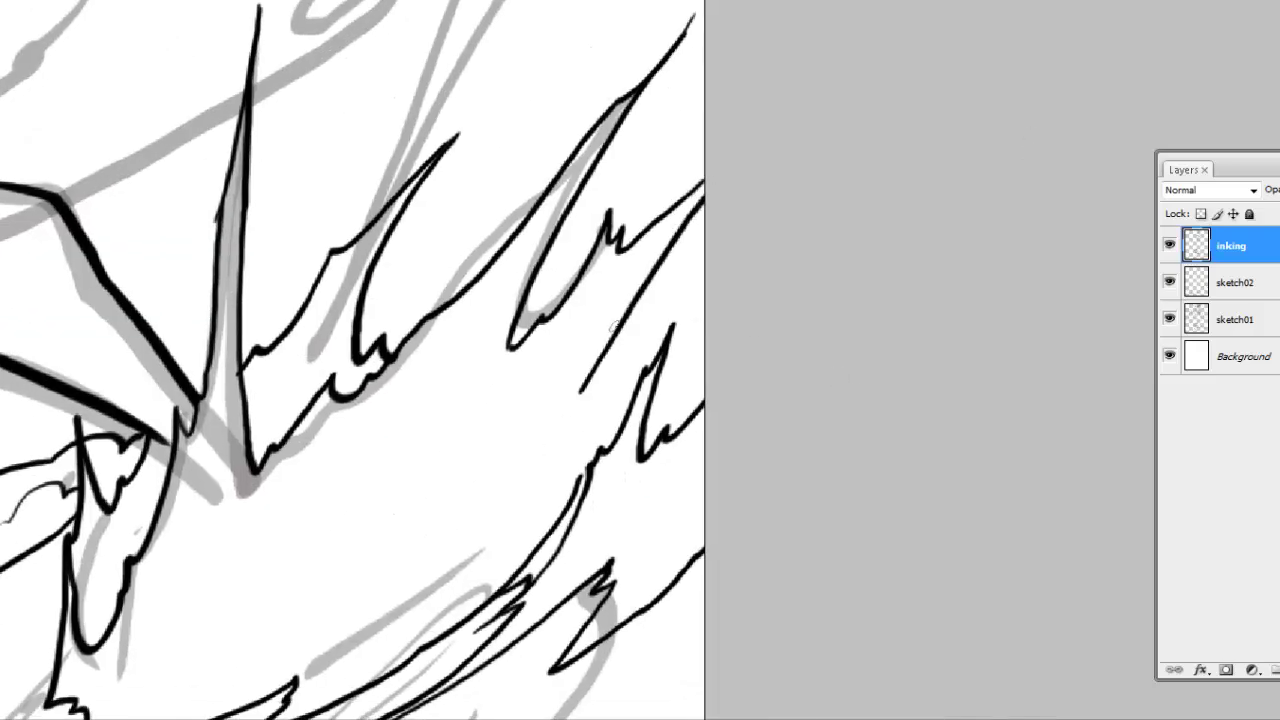
pyautogui.moveTo(690, 283)
pyautogui.mouseDown()
pyautogui.moveTo(614, 363)
pyautogui.moveTo(617, 394)
pyautogui.moveTo(412, 512)
pyautogui.moveTo(654, 349)
pyautogui.moveTo(556, 331)
pyautogui.mouseUp()
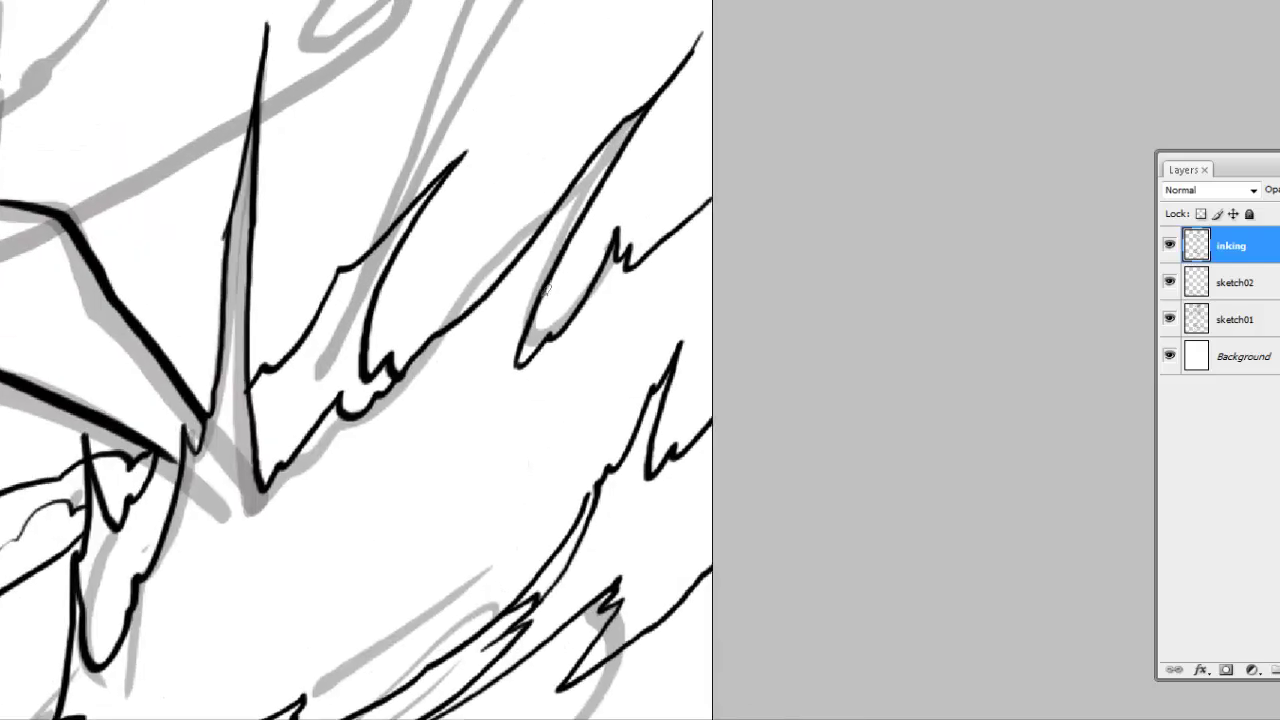
pyautogui.moveTo(575, 215); pyautogui.dragTo(472, 510)
pyautogui.hotkey('ctrl', 'z')
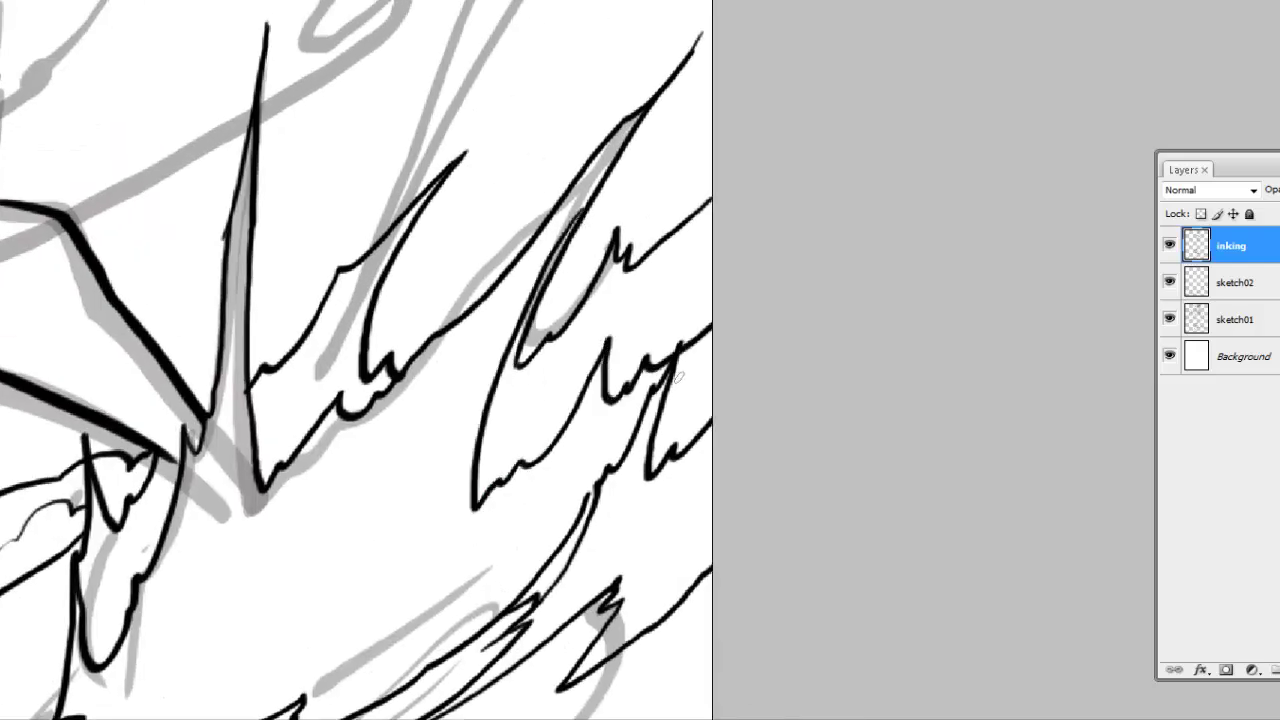
# Step: Ink the inner pointed contours at the bottom bend of the splash beneath the foot
pyautogui.scroll(-5, 677, 374)
pyautogui.hscroll(-5, 677, 374)
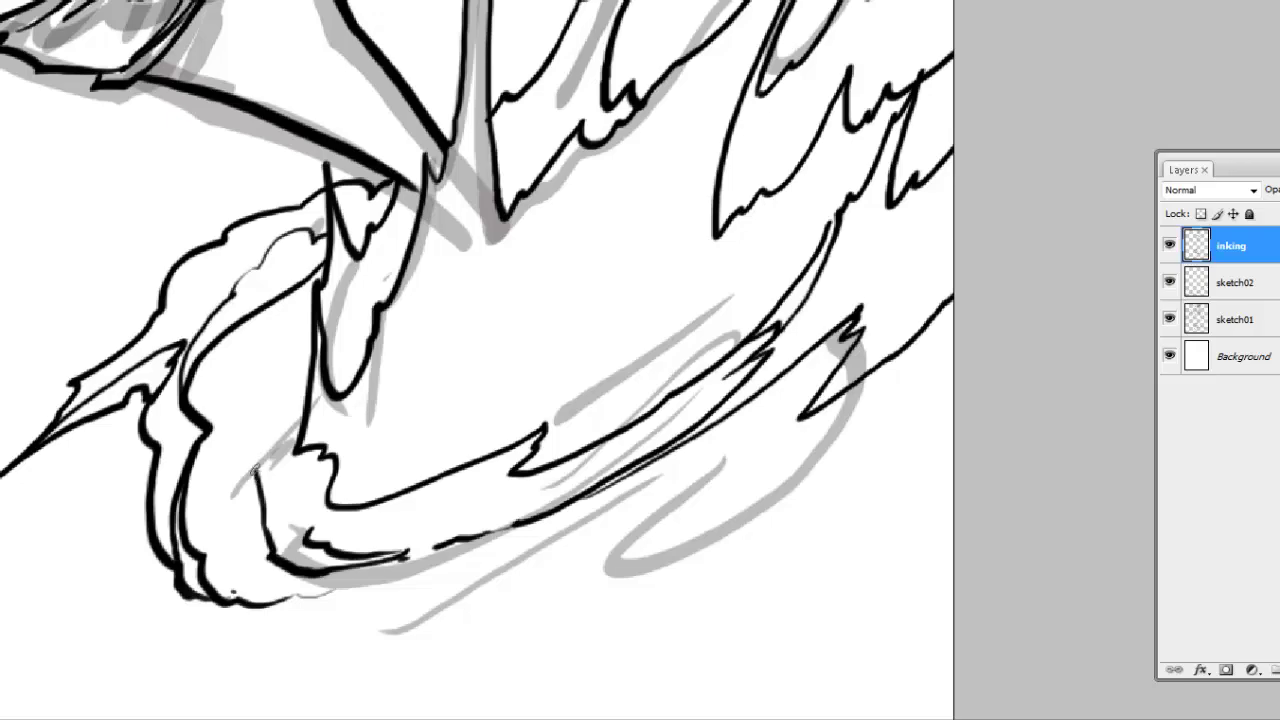
pyautogui.hscroll(3, 629, 463)
pyautogui.scroll(-4, 600, 450)
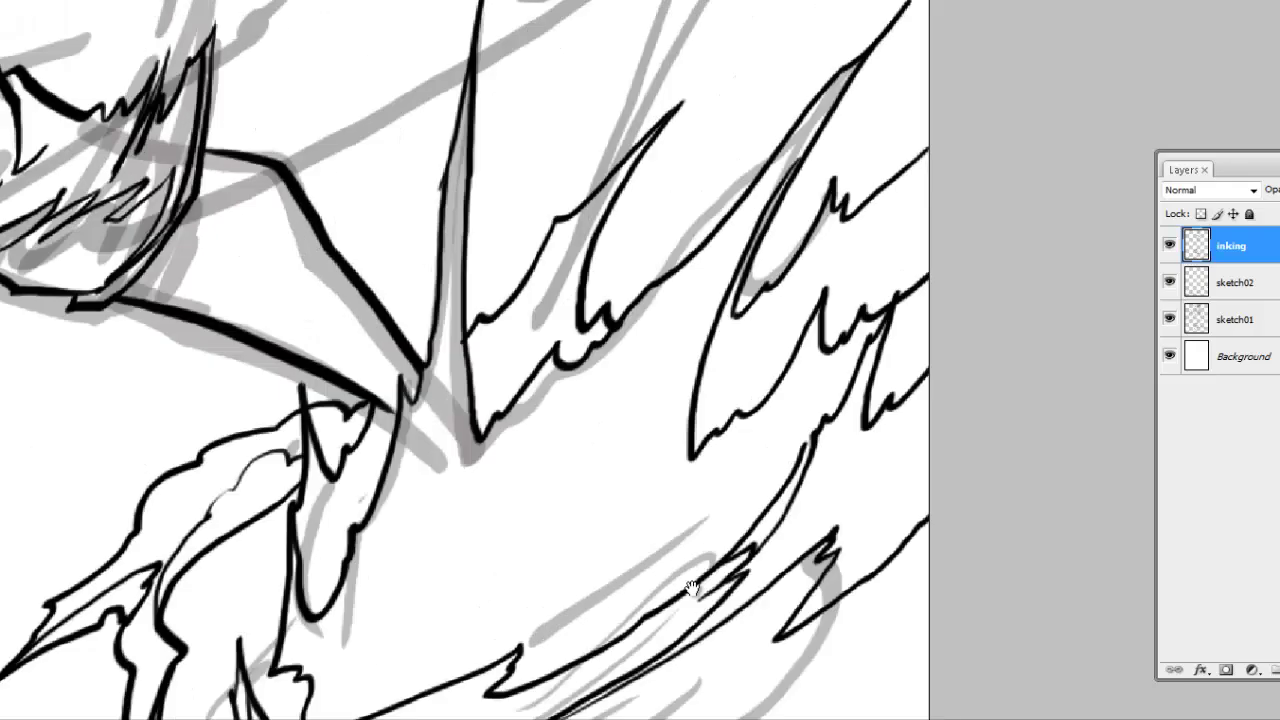
# Step: Ink the splash's lowest jagged outline, with pointed tips below it and spikes reaching the page's edge
pyautogui.moveTo(641, 341)
pyautogui.mouseDown()
pyautogui.moveTo(650, 422)
pyautogui.moveTo(701, 420)
pyautogui.mouseUp()
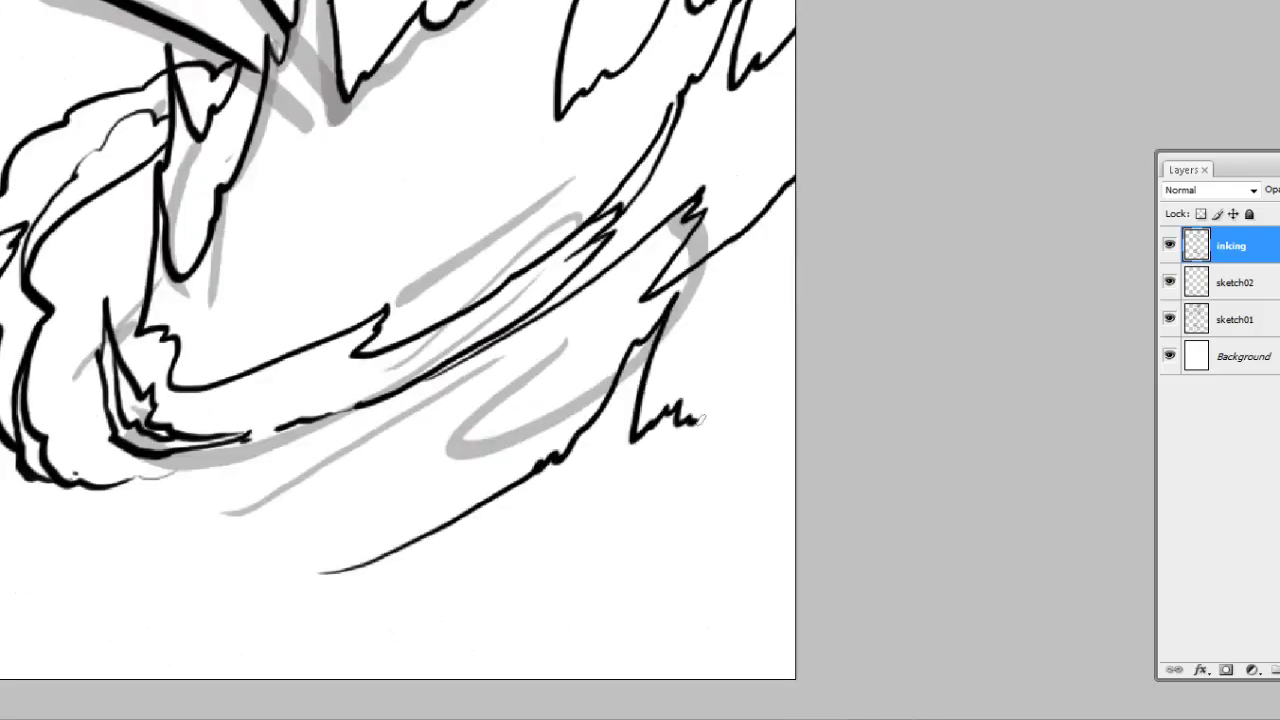
pyautogui.moveTo(449, 566); pyautogui.dragTo(599, 406)
pyautogui.moveTo(497, 418); pyautogui.dragTo(722, 354)
pyautogui.hotkey('ctrl', 'z')
pyautogui.moveTo(510, 410); pyautogui.dragTo(840, 358)
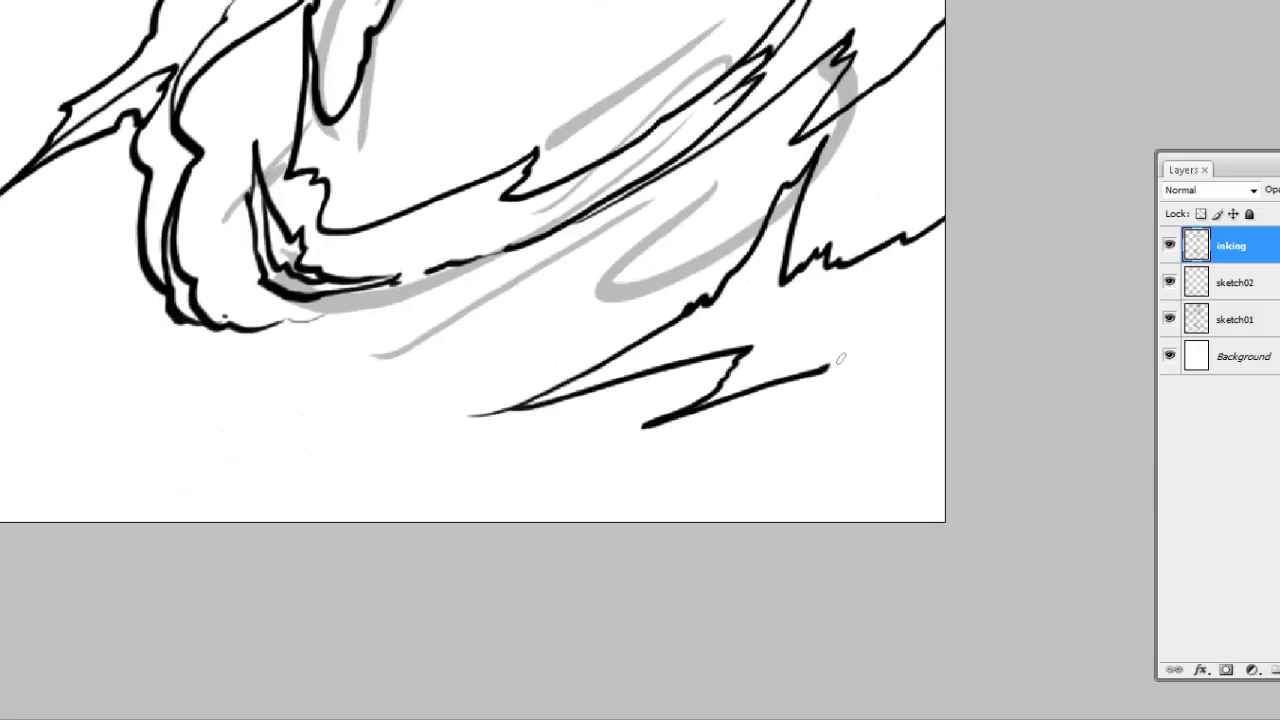
pyautogui.scroll(4, 800, 340)
pyautogui.hscroll(3, 700, 360)
# Step: Ink spiky splash shapes around the standing leg's planted foot
pyautogui.press('z')
pyautogui.rightClick(623, 509)
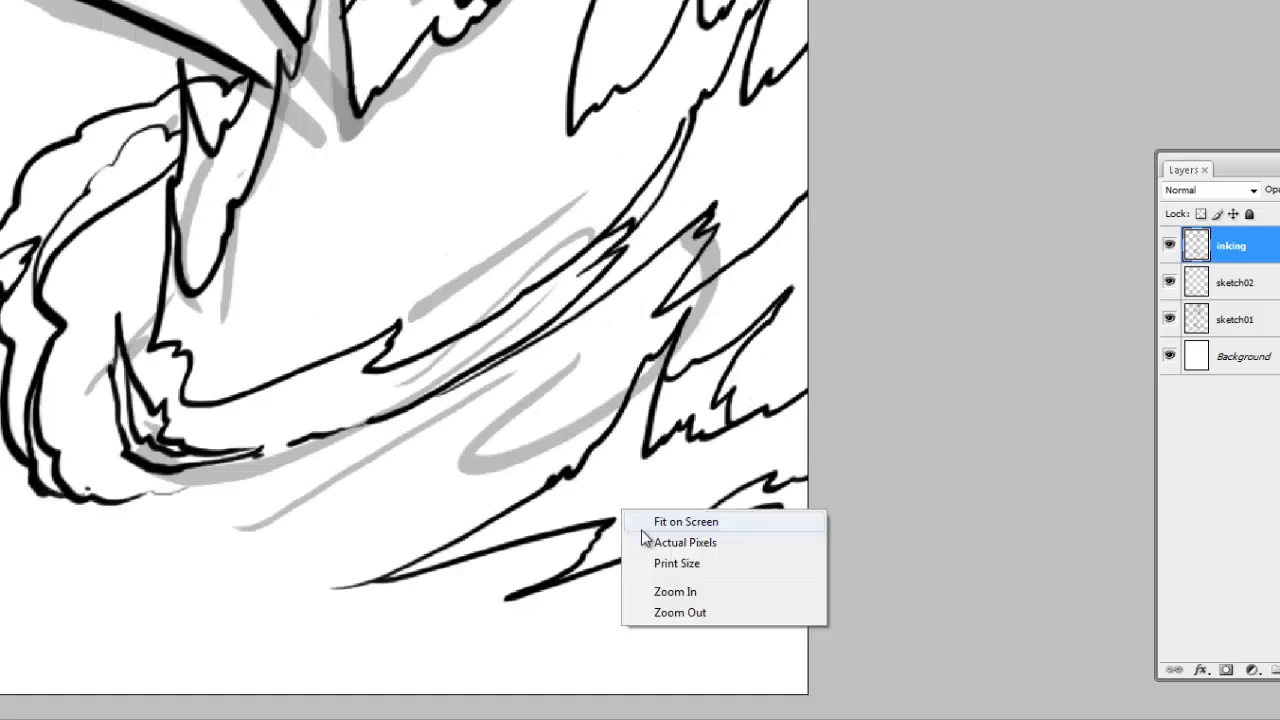
pyautogui.click(660, 522)
pyautogui.click(850, 538)
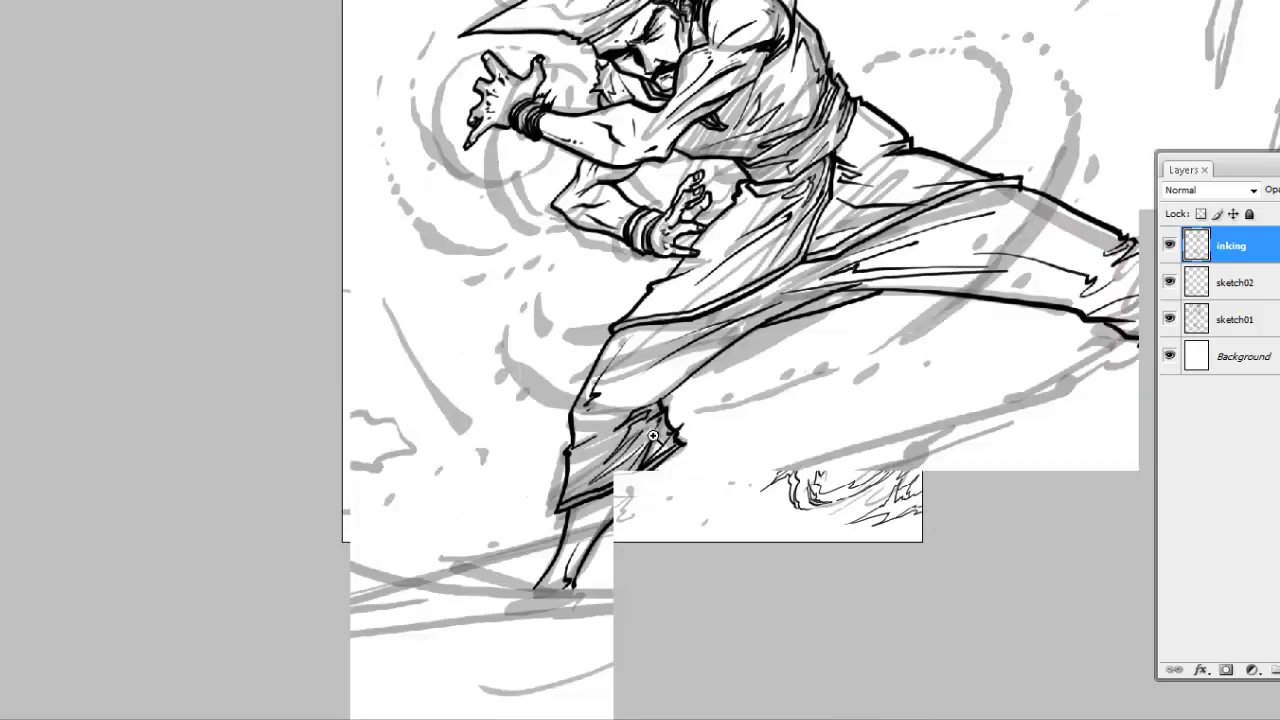
pyautogui.moveTo(757, 234); pyautogui.dragTo(440, 622)
pyautogui.press('b')
pyautogui.moveTo(312, 430)
pyautogui.mouseDown()
pyautogui.moveTo(482, 265)
pyautogui.moveTo(442, 419)
pyautogui.moveTo(621, 378)
pyautogui.moveTo(884, 278)
pyautogui.moveTo(778, 427)
pyautogui.moveTo(815, 381)
pyautogui.mouseUp()
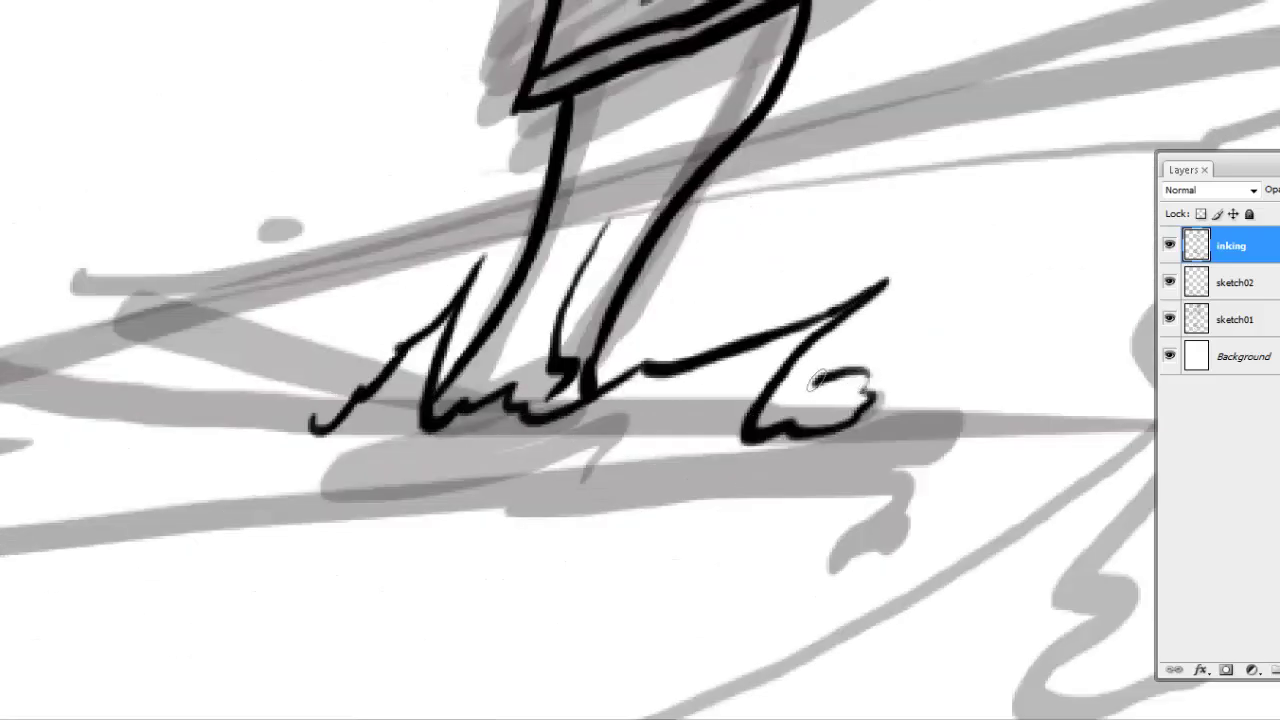
pyautogui.hotkey('ctrl', 'z')
# Step: Ink the jagged splash edge beneath the planted foot and the pointed shapes behind its toes
pyautogui.moveTo(274, 523)
pyautogui.mouseDown()
pyautogui.moveTo(564, 584)
pyautogui.moveTo(420, 616)
pyautogui.moveTo(630, 591)
pyautogui.moveTo(600, 568)
pyautogui.moveTo(1022, 355)
pyautogui.mouseUp()
pyautogui.hotkey('ctrl', 'z')
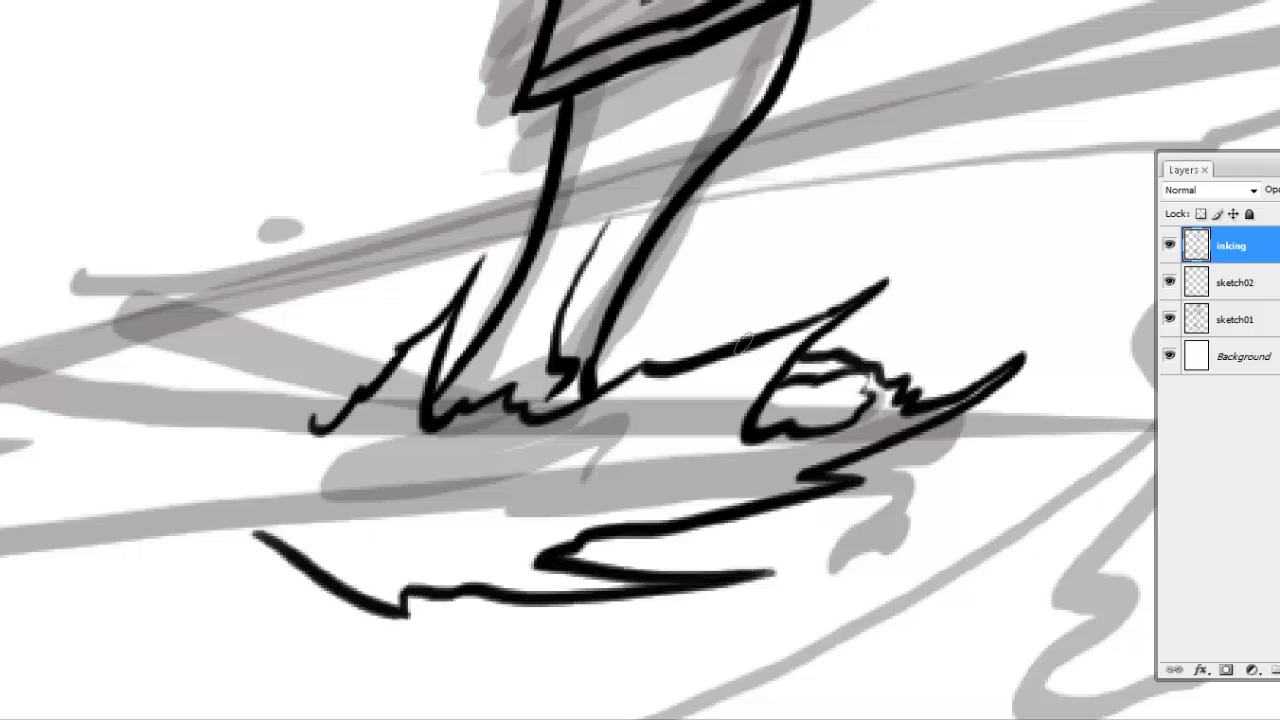
pyautogui.moveTo(880, 363); pyautogui.dragTo(700, 262)
pyautogui.moveTo(760, 290); pyautogui.dragTo(600, 350)
pyautogui.moveTo(830, 430); pyautogui.dragTo(700, 307)
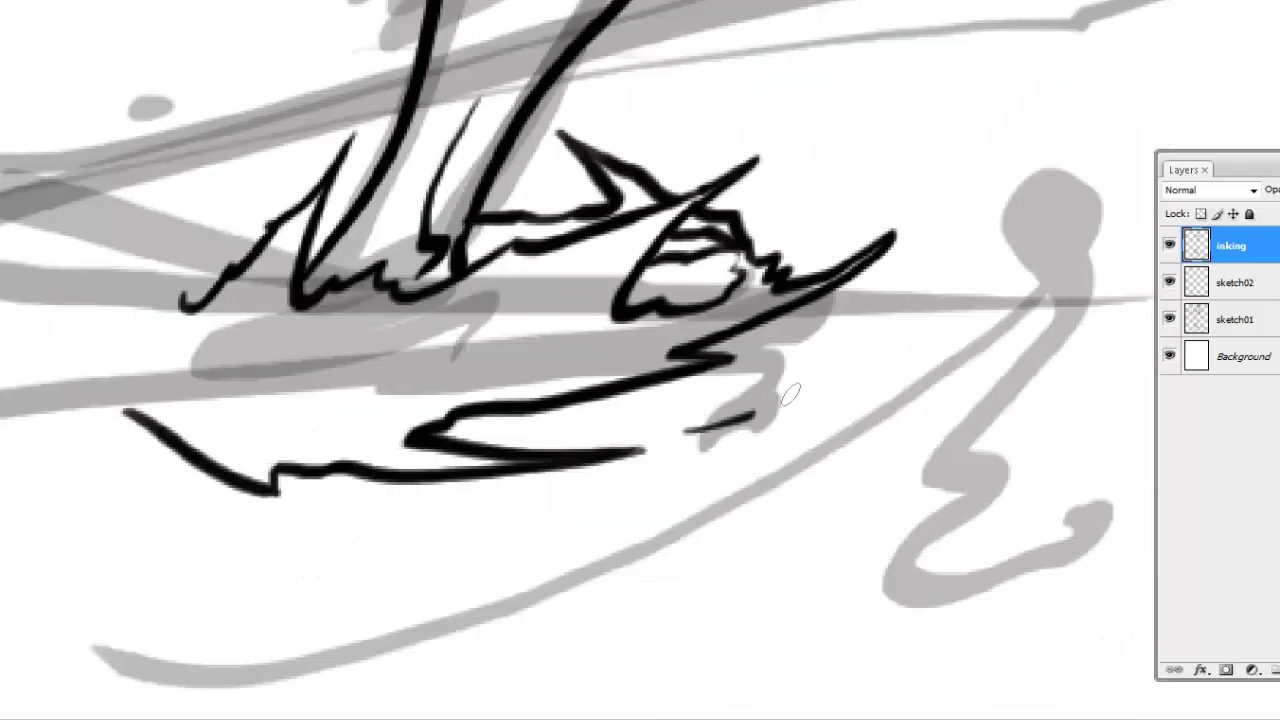
# Step: Ink a curved splash tongue in front of the planted foot's toes, ending in tall upright spikes
pyautogui.moveTo(688, 430); pyautogui.dragTo(998, 108)
pyautogui.hotkey('ctrl', 'z')
pyautogui.moveTo(730, 428)
pyautogui.mouseDown()
pyautogui.moveTo(1029, 171)
pyautogui.moveTo(1005, 290)
pyautogui.moveTo(855, 385)
pyautogui.mouseUp()
pyautogui.moveTo(1070, 228)
pyautogui.mouseDown()
pyautogui.moveTo(886, 390)
pyautogui.moveTo(674, 512)
pyautogui.moveTo(498, 560)
pyautogui.mouseUp()
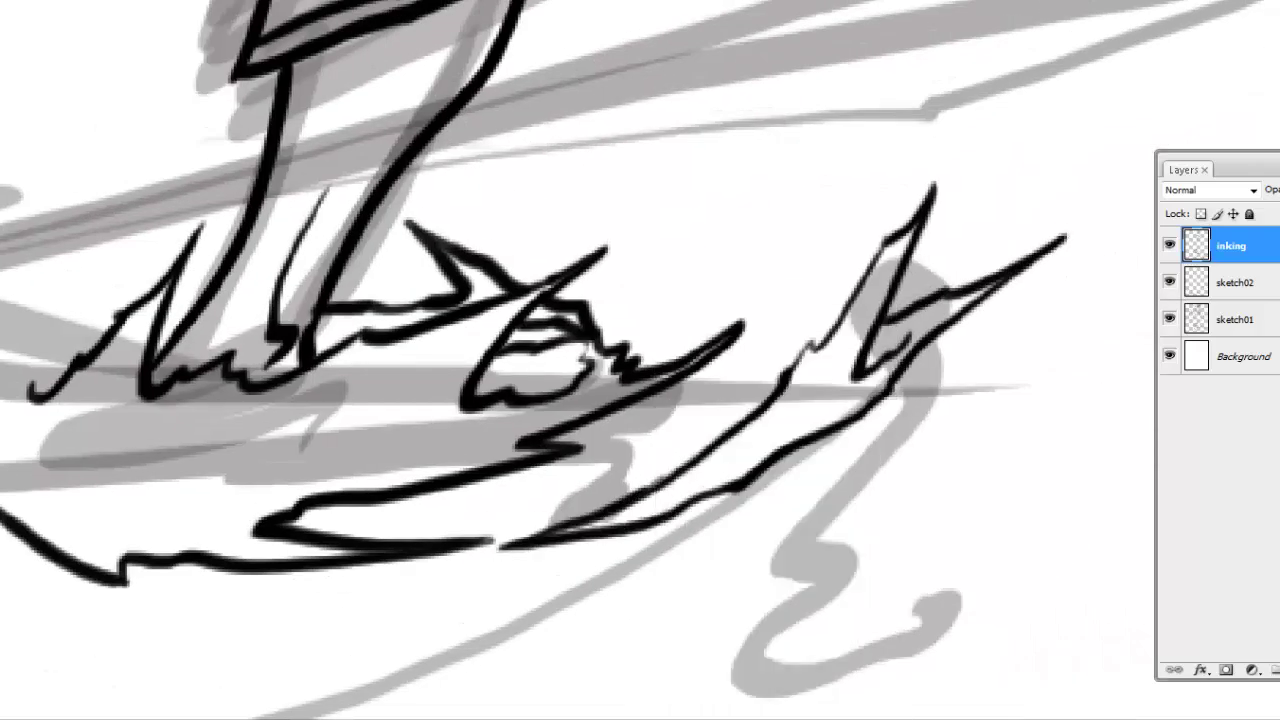
pyautogui.moveTo(808, 324)
pyautogui.mouseDown()
pyautogui.moveTo(790, 340)
pyautogui.moveTo(748, 285)
pyautogui.moveTo(590, 290)
pyautogui.moveTo(815, 158)
pyautogui.moveTo(835, 330)
pyautogui.mouseUp()
pyautogui.scroll(-5, 705, 507)
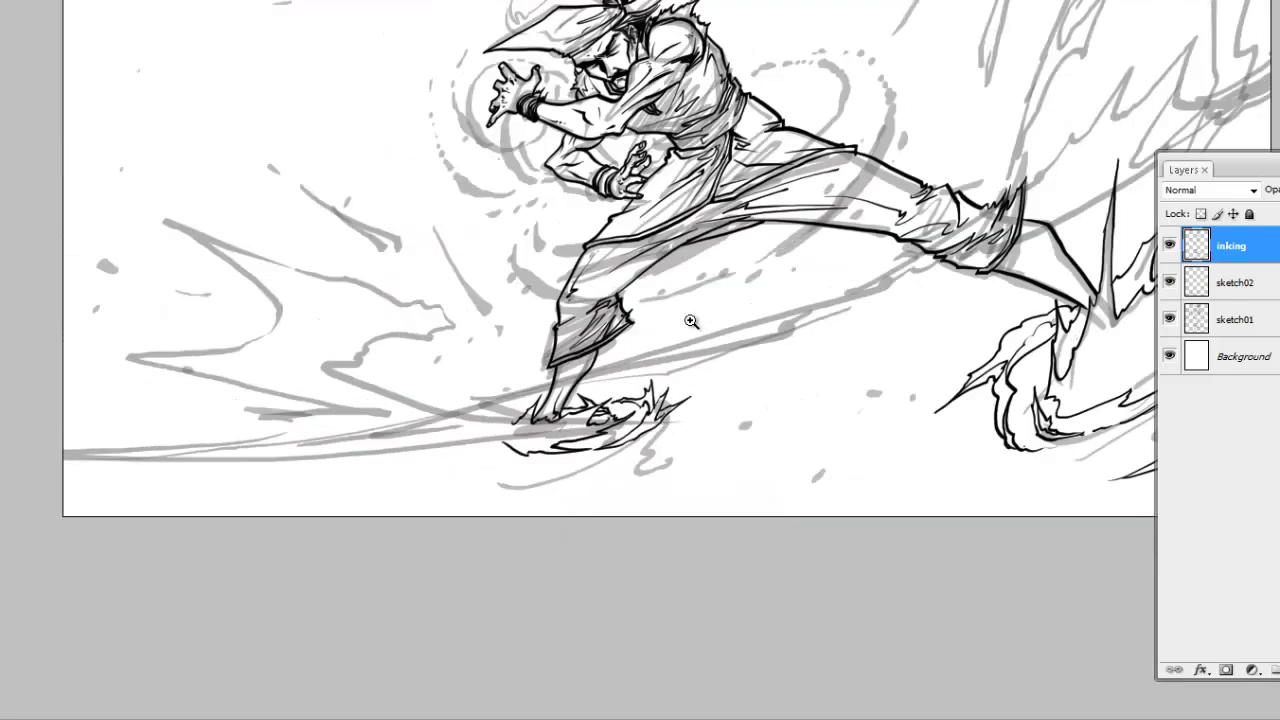
# Step: Ink the splash ring's curved rim behind the heel, with a drooping jagged tip and a long thin drip
pyautogui.scroll(2, 689, 320)
pyautogui.moveTo(586, 163); pyautogui.dragTo(854, 366)
pyautogui.moveTo(854, 428)
pyautogui.mouseDown()
pyautogui.moveTo(517, 371)
pyautogui.moveTo(129, 610)
pyautogui.moveTo(160, 647)
pyautogui.mouseUp()
pyautogui.moveTo(244, 343)
pyautogui.mouseDown()
pyautogui.moveTo(414, 391)
pyautogui.moveTo(135, 525)
pyautogui.mouseUp()
pyautogui.moveTo(92, 563); pyautogui.dragTo(180, 528)
pyautogui.moveTo(146, 640); pyautogui.dragTo(160, 575)
pyautogui.moveTo(200, 542)
pyautogui.mouseDown()
pyautogui.moveTo(156, 715)
pyautogui.moveTo(290, 400)
pyautogui.mouseUp()
pyautogui.moveTo(372, 262)
pyautogui.mouseDown()
pyautogui.moveTo(251, 506)
pyautogui.moveTo(218, 655)
pyautogui.moveTo(274, 500)
pyautogui.mouseUp()
pyautogui.moveTo(364, 352); pyautogui.dragTo(323, 414)
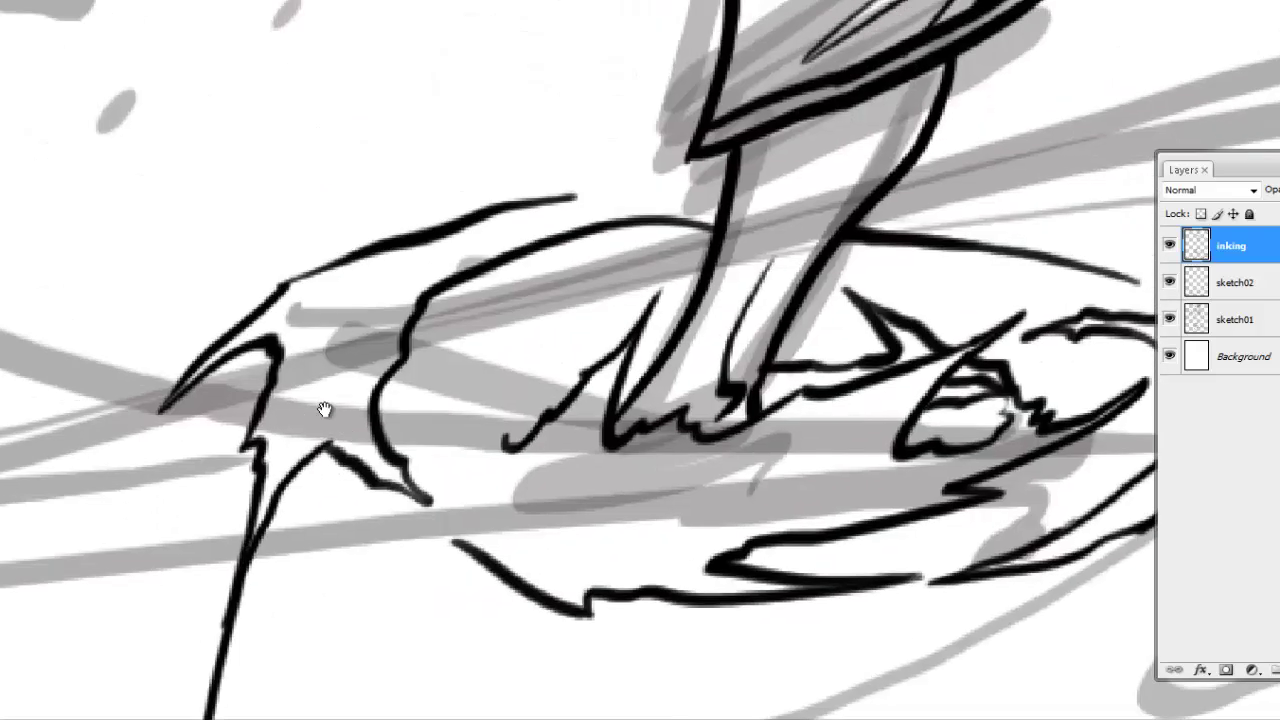
# Step: Ink long pointed spikes behind the ankle and the folded contours inside the splash ring's rear rim
pyautogui.moveTo(267, 521)
pyautogui.mouseDown()
pyautogui.moveTo(372, 326)
pyautogui.moveTo(404, 316)
pyautogui.mouseUp()
pyautogui.hotkey('ctrl', 'z')
pyautogui.moveTo(575, 193)
pyautogui.mouseDown()
pyautogui.moveTo(400, 114)
pyautogui.moveTo(466, 94)
pyautogui.moveTo(727, 196)
pyautogui.mouseUp()
pyautogui.hotkey('ctrl', 'z')
pyautogui.hotkey('ctrl', 'z')
pyautogui.moveTo(548, 122); pyautogui.dragTo(368, 166)
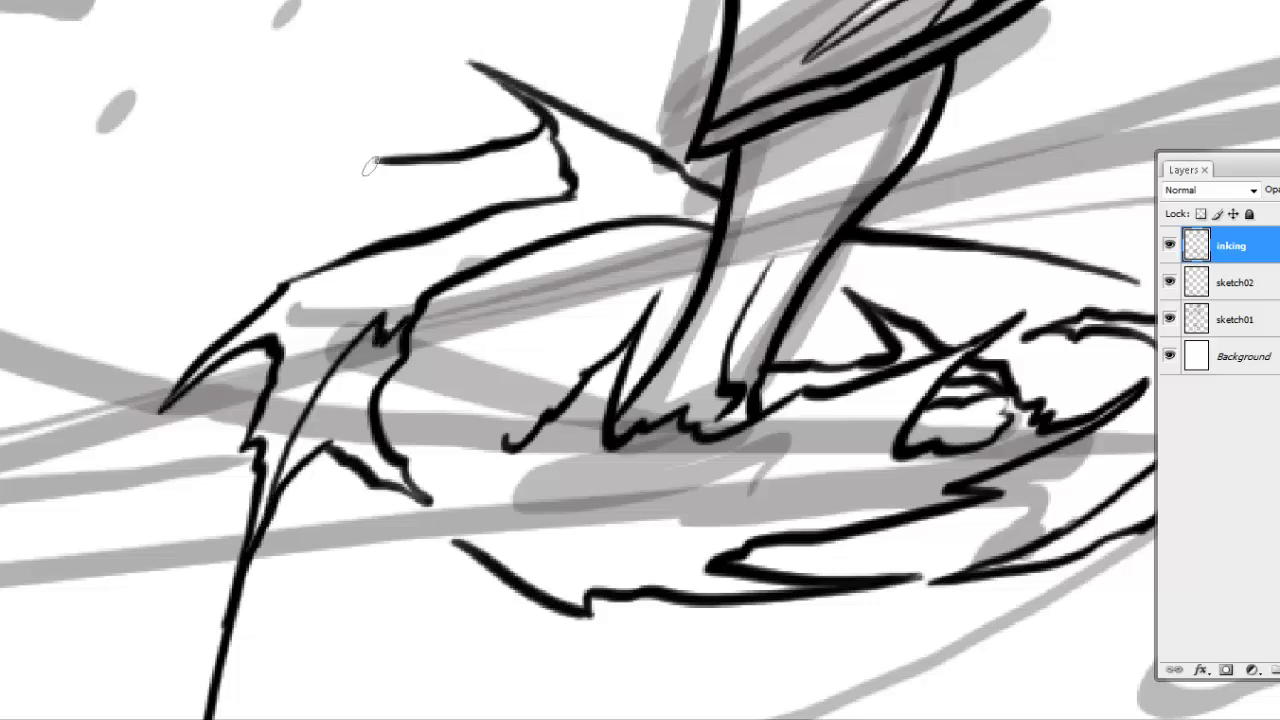
pyautogui.moveTo(676, 215); pyautogui.dragTo(626, 209)
pyautogui.moveTo(766, 251); pyautogui.dragTo(680, 251)
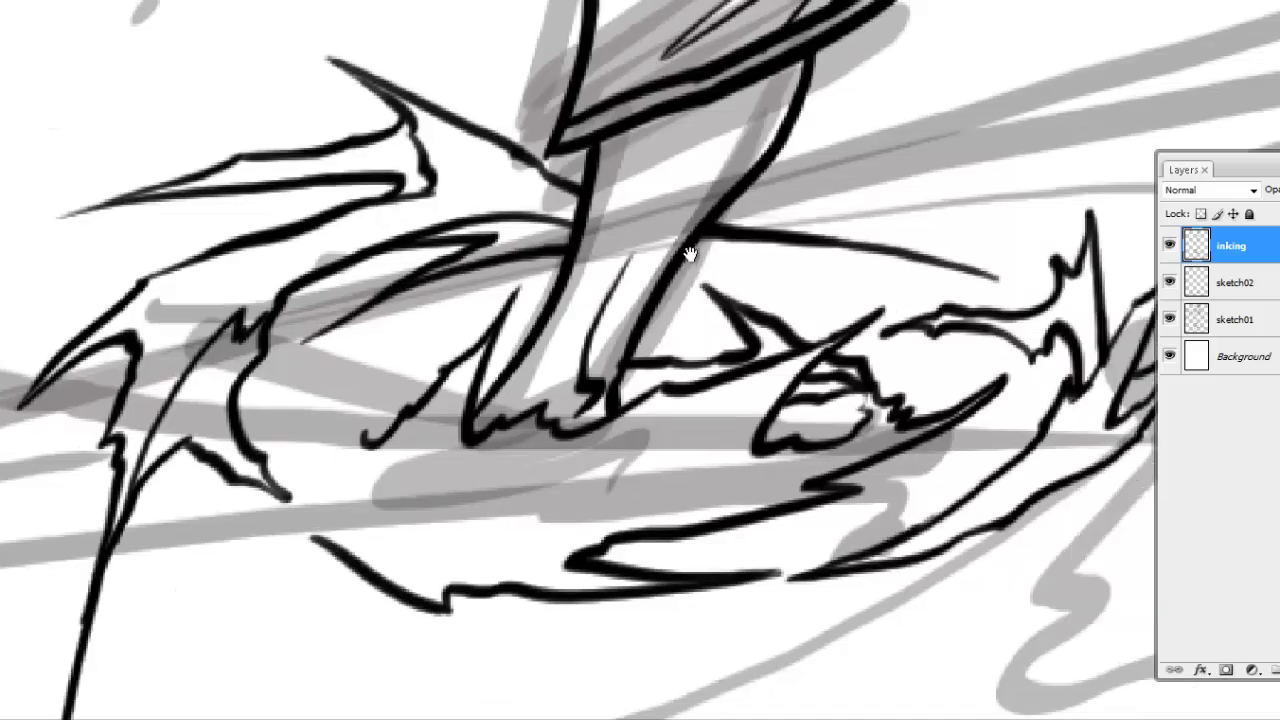
# Step: Ink the ring's inner jagged edge, a small rounded splash behind the heel and scattered droplets
pyautogui.moveTo(998, 287); pyautogui.dragTo(918, 287)
pyautogui.moveTo(1151, 202); pyautogui.dragTo(929, 171)
pyautogui.moveTo(168, 608); pyautogui.dragTo(513, 584)
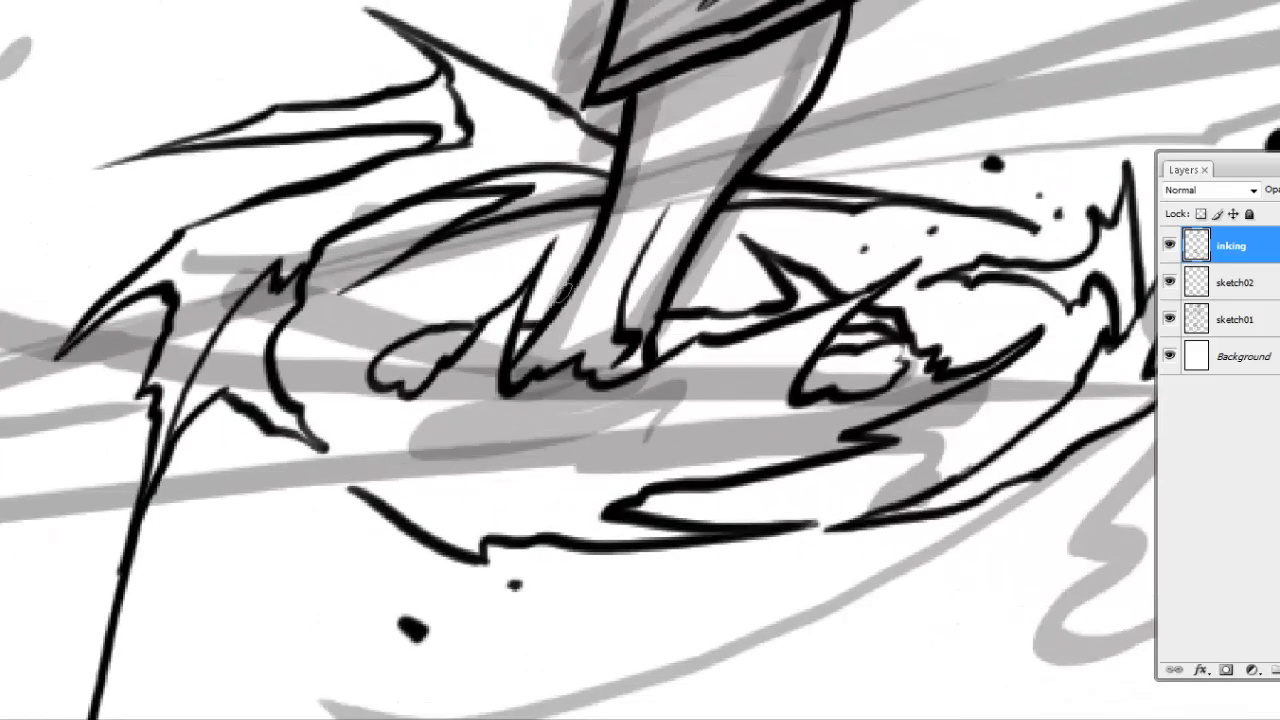
pyautogui.moveTo(348, 333)
pyautogui.mouseDown()
pyautogui.moveTo(438, 492)
pyautogui.moveTo(836, 432)
pyautogui.mouseUp()
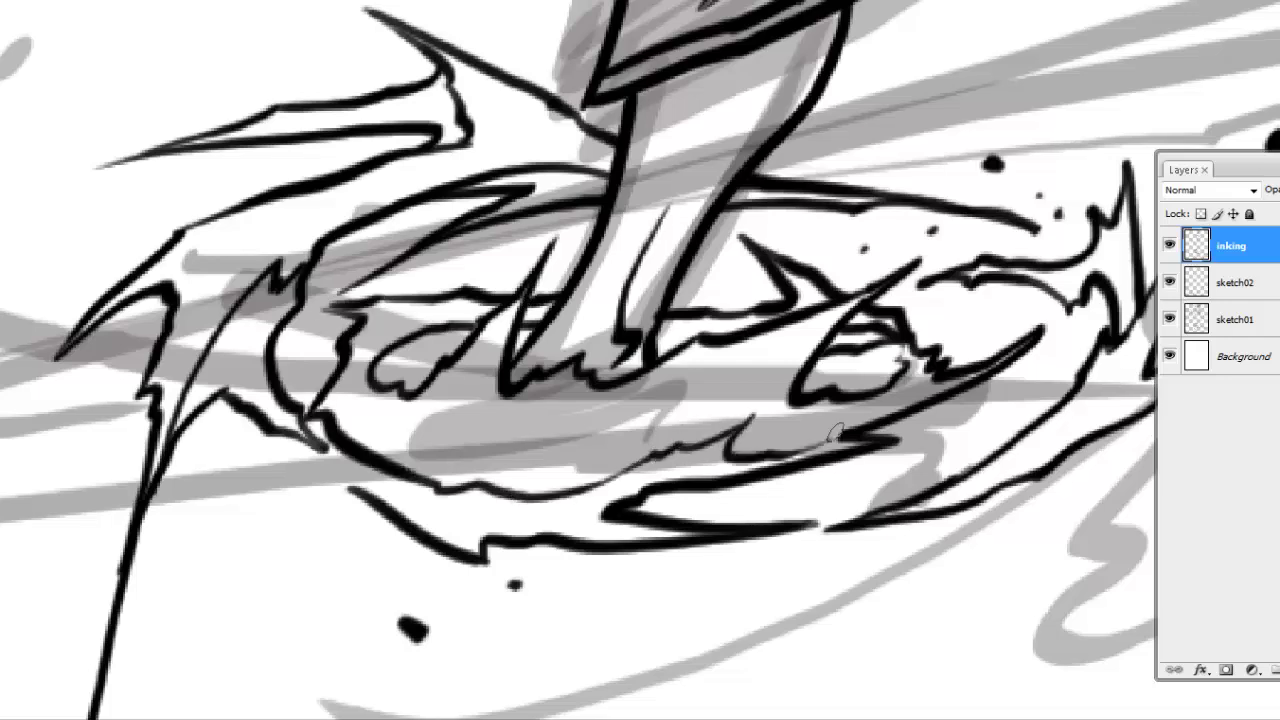
# Step: Ink thick curved accents and a dark jagged shadow patch below the front of the splash ring
pyautogui.moveTo(342, 484)
pyautogui.mouseDown()
pyautogui.moveTo(483, 517)
pyautogui.moveTo(494, 591)
pyautogui.moveTo(850, 598)
pyautogui.moveTo(1006, 525)
pyautogui.moveTo(972, 582)
pyautogui.mouseUp()
pyautogui.moveTo(990, 560); pyautogui.dragTo(794, 441)
pyautogui.moveTo(710, 486); pyautogui.dragTo(832, 453)
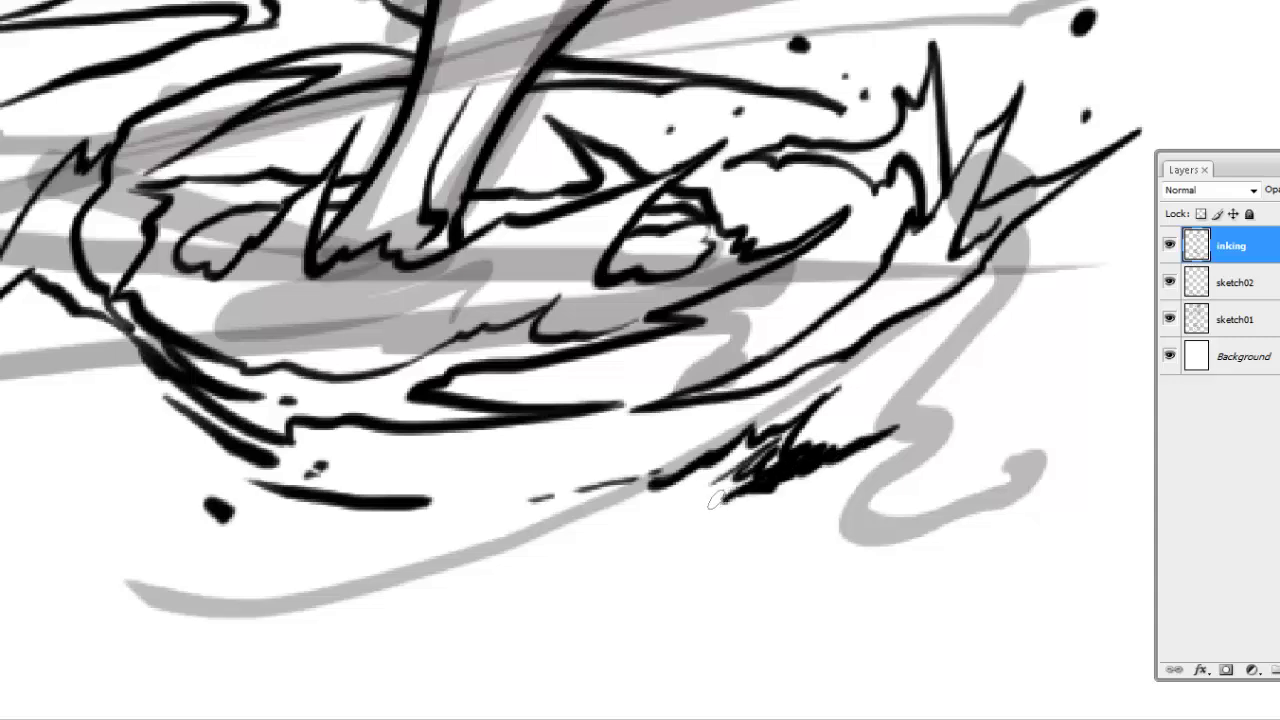
pyautogui.hotkey('ctrl', '0')
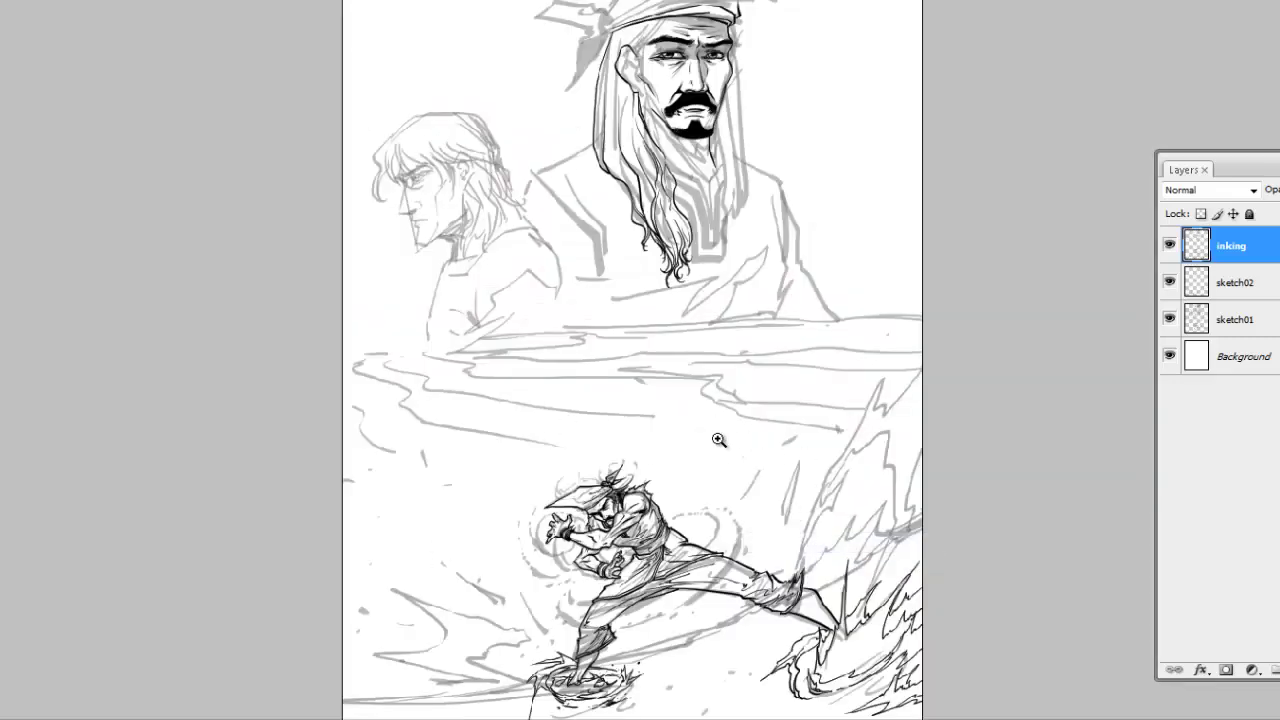
# Step: Ink drips and a large jagged splash tongue with long pointed tips below the ring's heel side
pyautogui.click(719, 505)
pyautogui.click(465, 478)
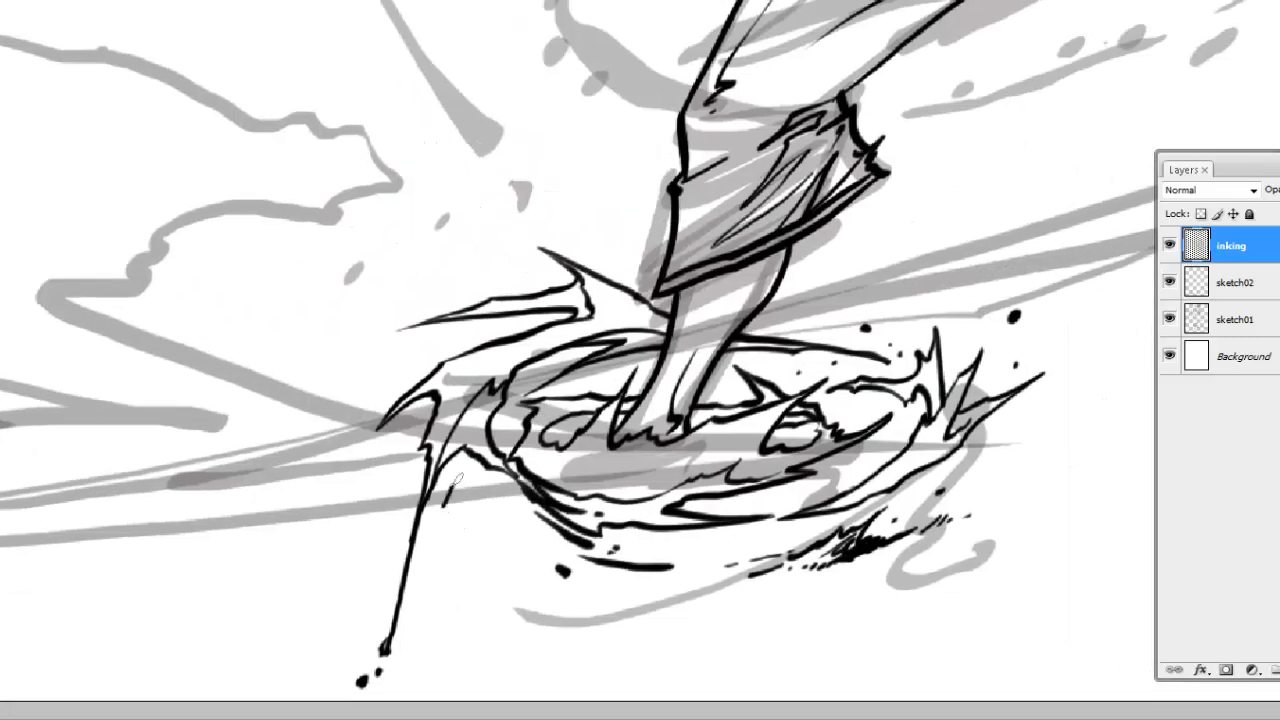
pyautogui.hotkey('ctrl', '+')
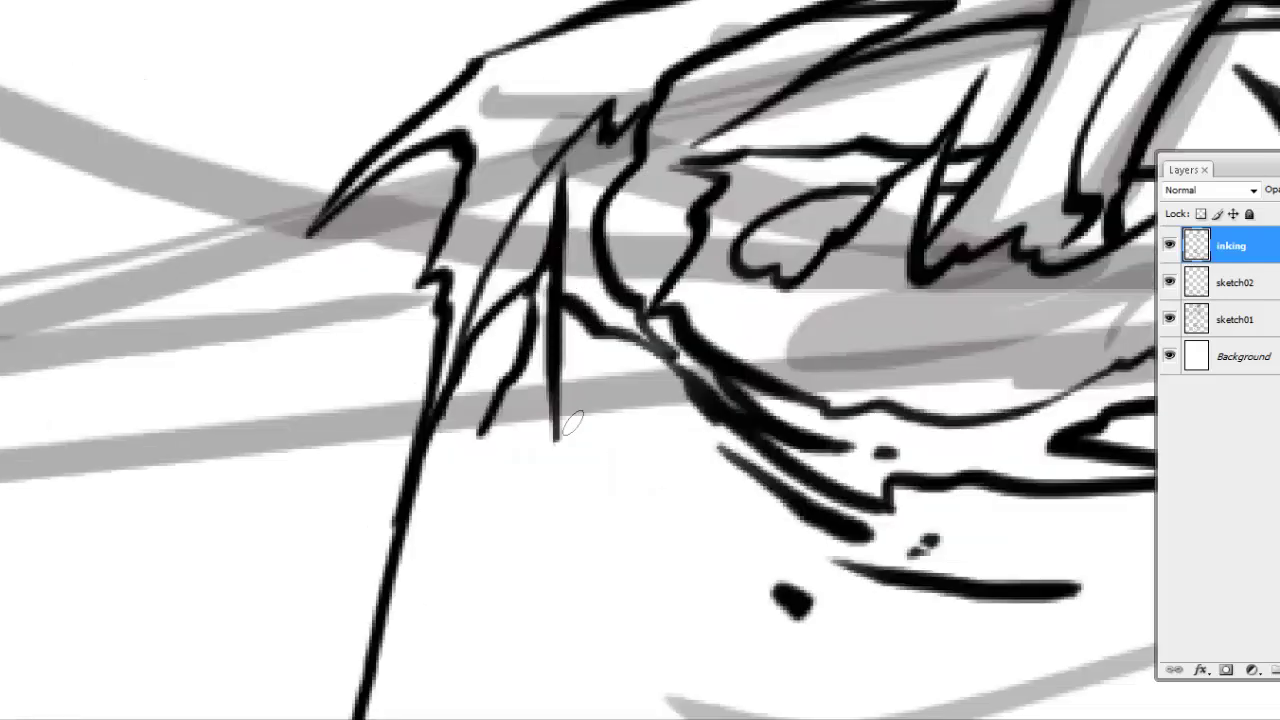
pyautogui.moveTo(556, 372)
pyautogui.mouseDown()
pyautogui.moveTo(640, 410)
pyautogui.moveTo(664, 476)
pyautogui.mouseUp()
pyautogui.moveTo(444, 512); pyautogui.dragTo(458, 594)
pyautogui.moveTo(489, 523); pyautogui.dragTo(405, 353)
pyautogui.moveTo(366, 402); pyautogui.dragTo(370, 500)
pyautogui.moveTo(365, 575)
pyautogui.mouseDown()
pyautogui.moveTo(622, 537)
pyautogui.moveTo(990, 550)
pyautogui.mouseUp()
pyautogui.moveTo(990, 550)
pyautogui.mouseDown()
pyautogui.moveTo(705, 445)
pyautogui.moveTo(705, 385)
pyautogui.mouseUp()
pyautogui.moveTo(700, 385); pyautogui.dragTo(578, 305)
pyautogui.moveTo(585, 503); pyautogui.dragTo(455, 310)
pyautogui.moveTo(488, 334); pyautogui.dragTo(430, 255)
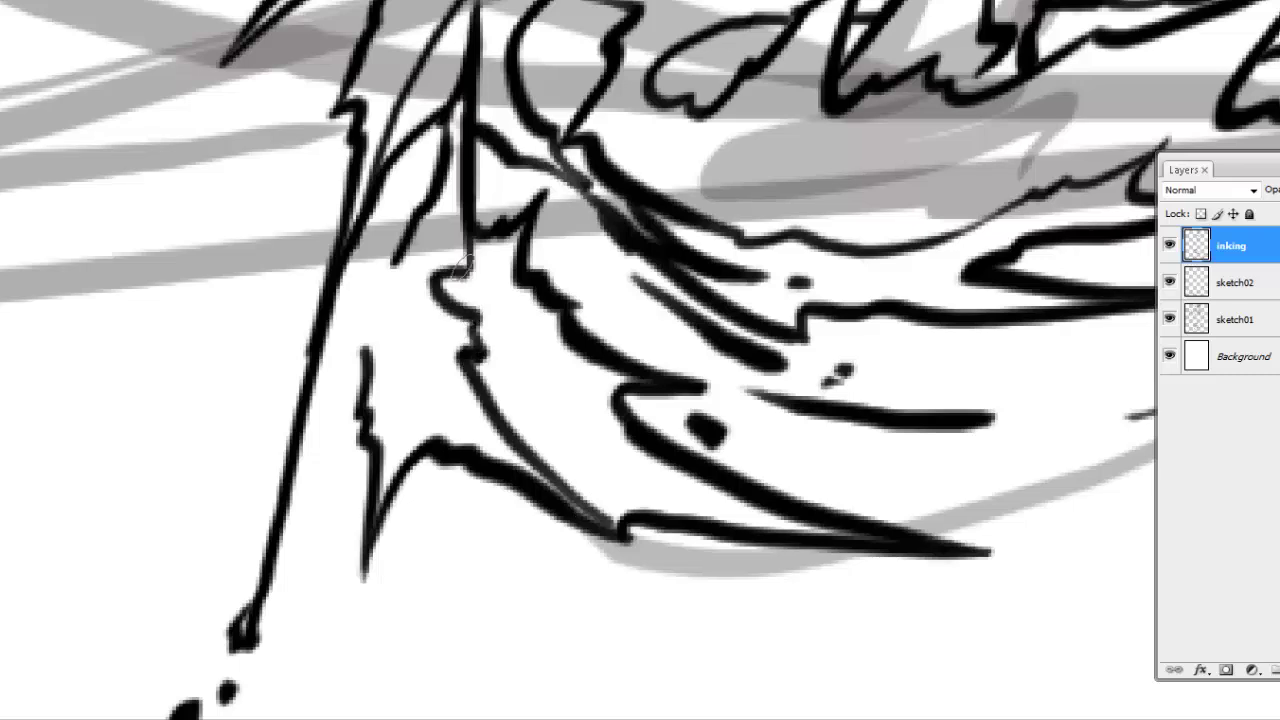
# Step: Ink overlapping jagged spikes around the long drip on the outer side of the splash
pyautogui.moveTo(381, 293); pyautogui.dragTo(485, 395)
pyautogui.moveTo(385, 420)
pyautogui.mouseDown()
pyautogui.moveTo(260, 540)
pyautogui.moveTo(280, 512)
pyautogui.mouseUp()
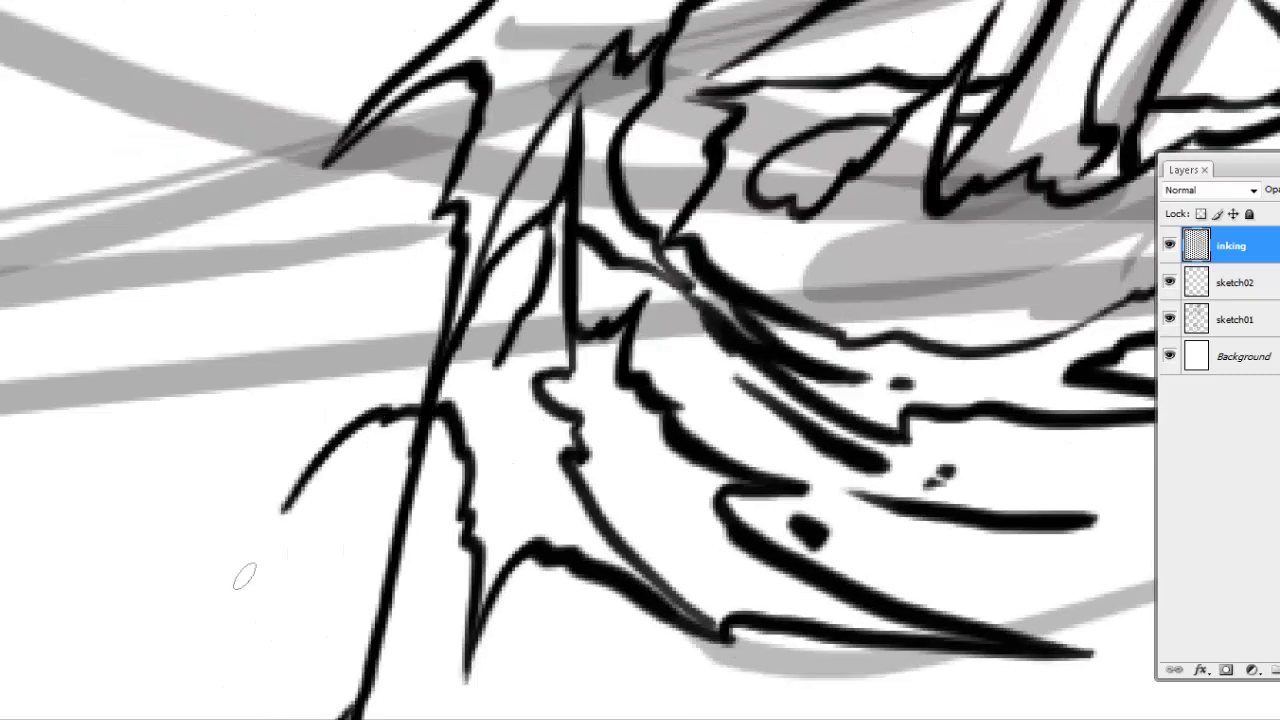
pyautogui.moveTo(246, 577); pyautogui.dragTo(320, 432)
pyautogui.moveTo(300, 440); pyautogui.dragTo(390, 312)
pyautogui.moveTo(295, 345); pyautogui.dragTo(430, 250)
pyautogui.moveTo(408, 272); pyautogui.dragTo(455, 222)
pyautogui.moveTo(270, 530)
pyautogui.mouseDown()
pyautogui.moveTo(248, 670)
pyautogui.moveTo(365, 428)
pyautogui.mouseUp()
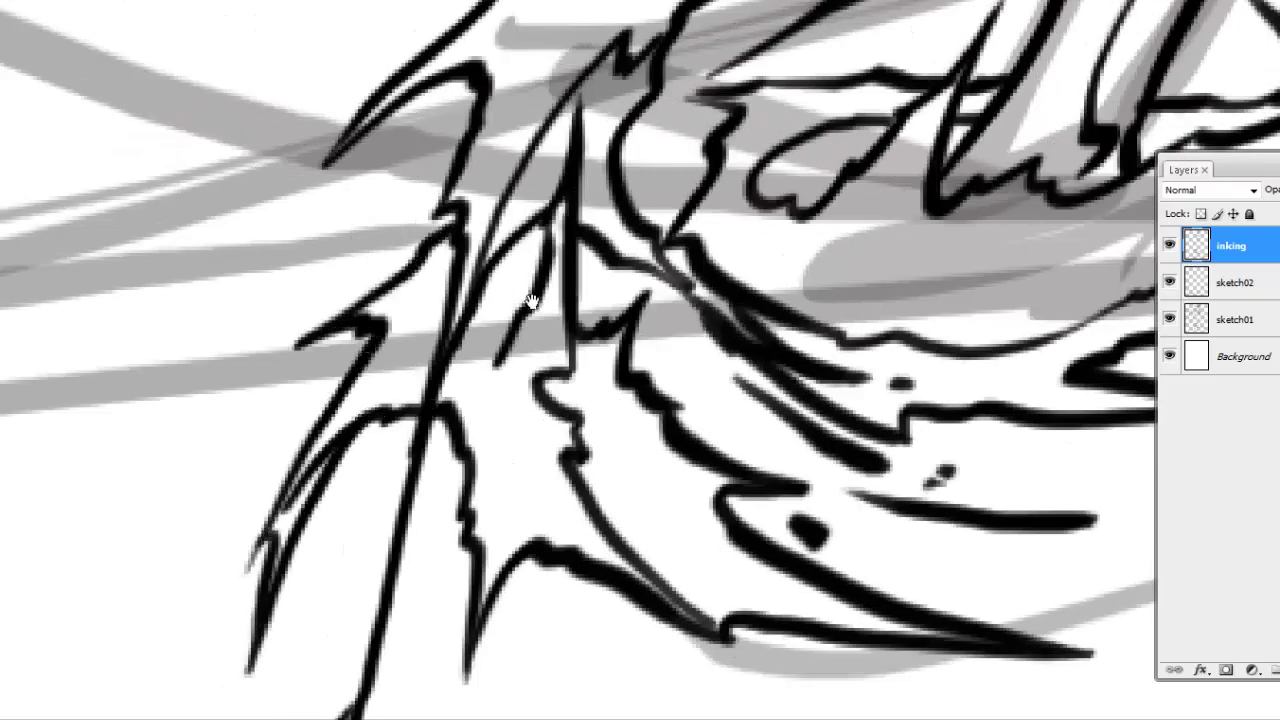
# Step: Ink small contour details inside the ring and drips, plus a sharp spike pointing outward behind the heel
pyautogui.moveTo(513, 334); pyautogui.dragTo(388, 462)
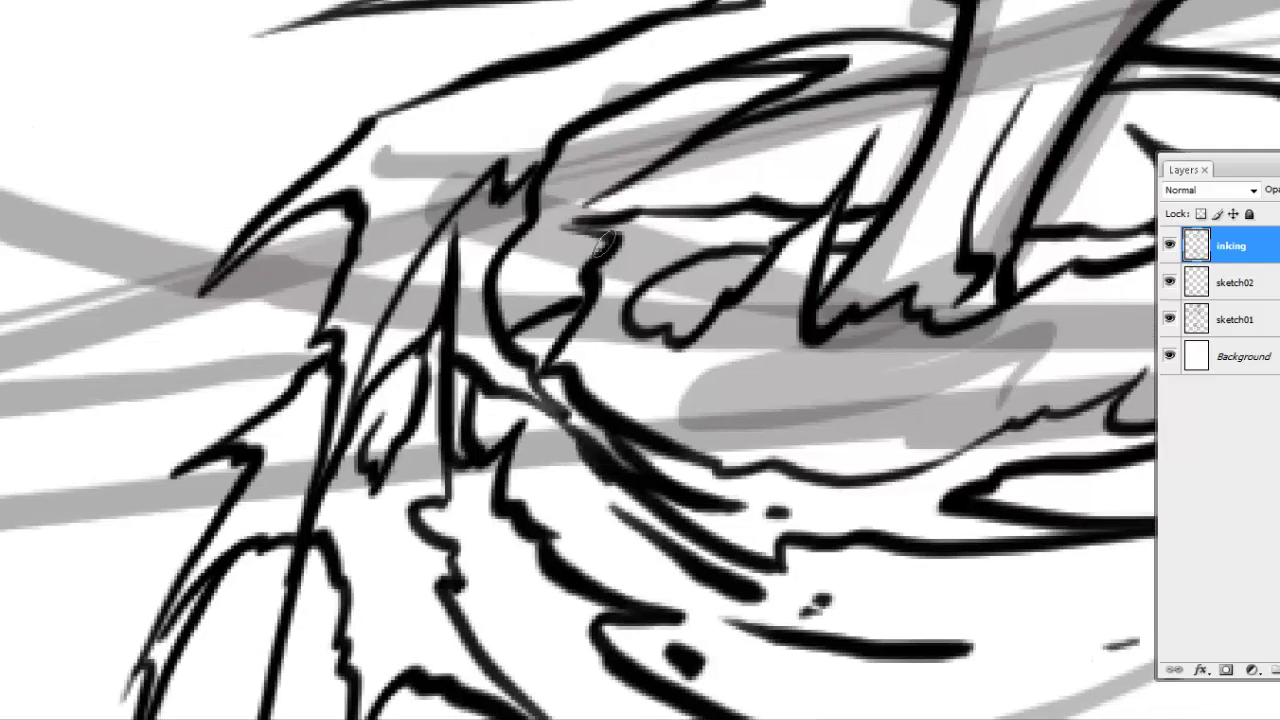
pyautogui.moveTo(604, 242); pyautogui.dragTo(524, 259)
pyautogui.moveTo(160, 352); pyautogui.dragTo(400, 292)
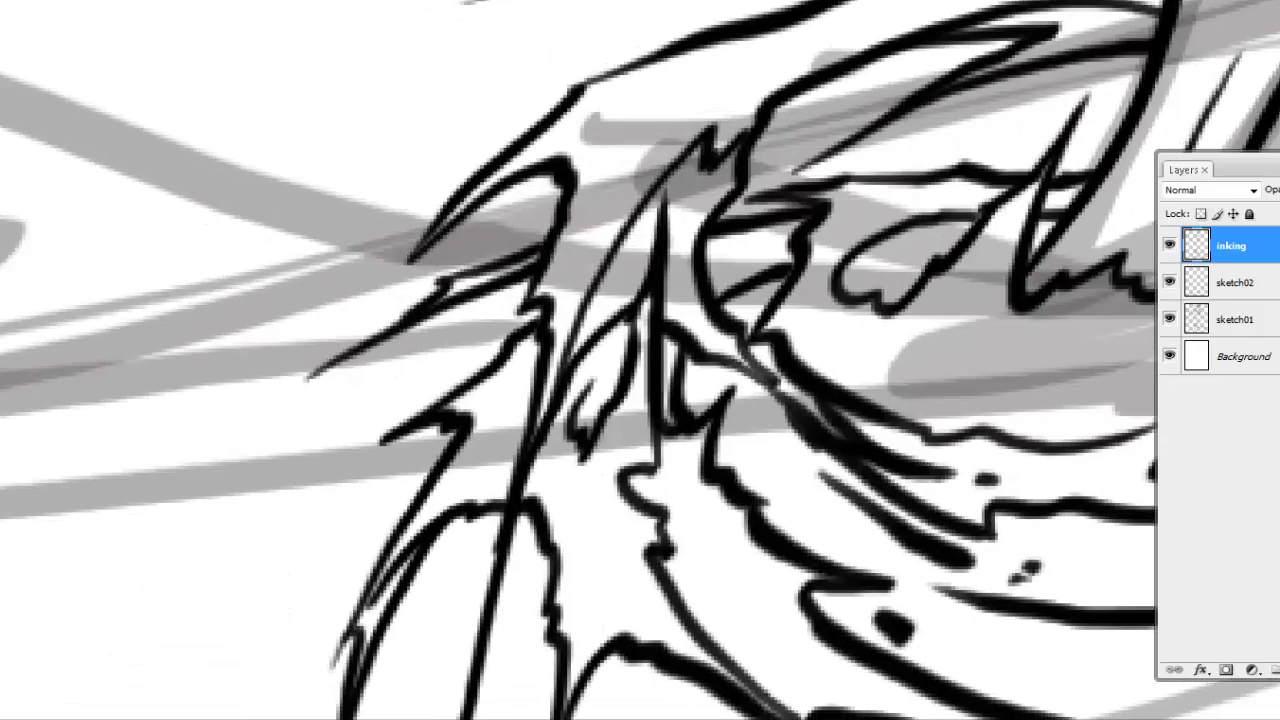
# Step: Dot small ink droplets around the outer spikes on the heel side of the splash
pyautogui.click(263, 416)
pyautogui.click(195, 476)
pyautogui.moveTo(331, 478)
pyautogui.mouseDown()
pyautogui.moveTo(331, 643)
pyautogui.moveTo(411, 713)
pyautogui.mouseUp()
pyautogui.click(345, 356)
pyautogui.click(278, 414)
pyautogui.moveTo(272, 400); pyautogui.dragTo(584, 377)
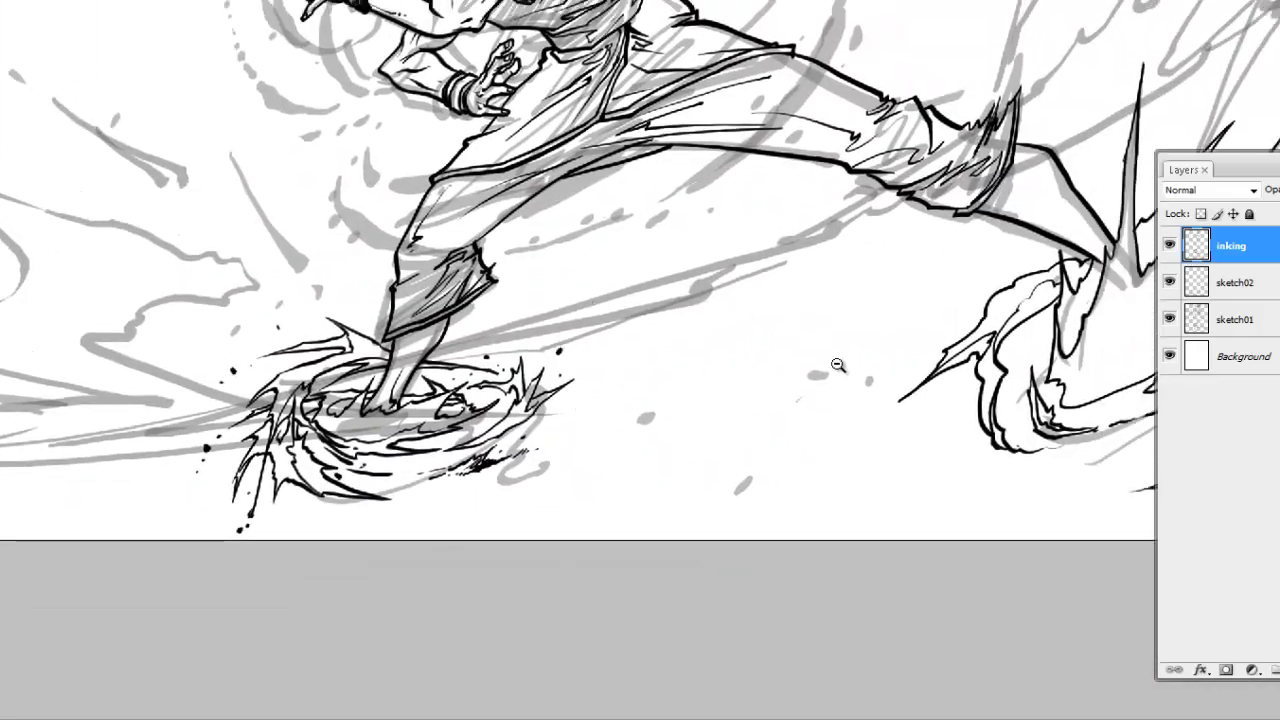
# Step: Fill the shadow shape under the kicking leg's thigh with solid black ink
pyautogui.moveTo(838, 365); pyautogui.dragTo(678, 416)
pyautogui.moveTo(400, 421)
pyautogui.mouseDown()
pyautogui.moveTo(757, 303)
pyautogui.moveTo(360, 366)
pyautogui.mouseUp()
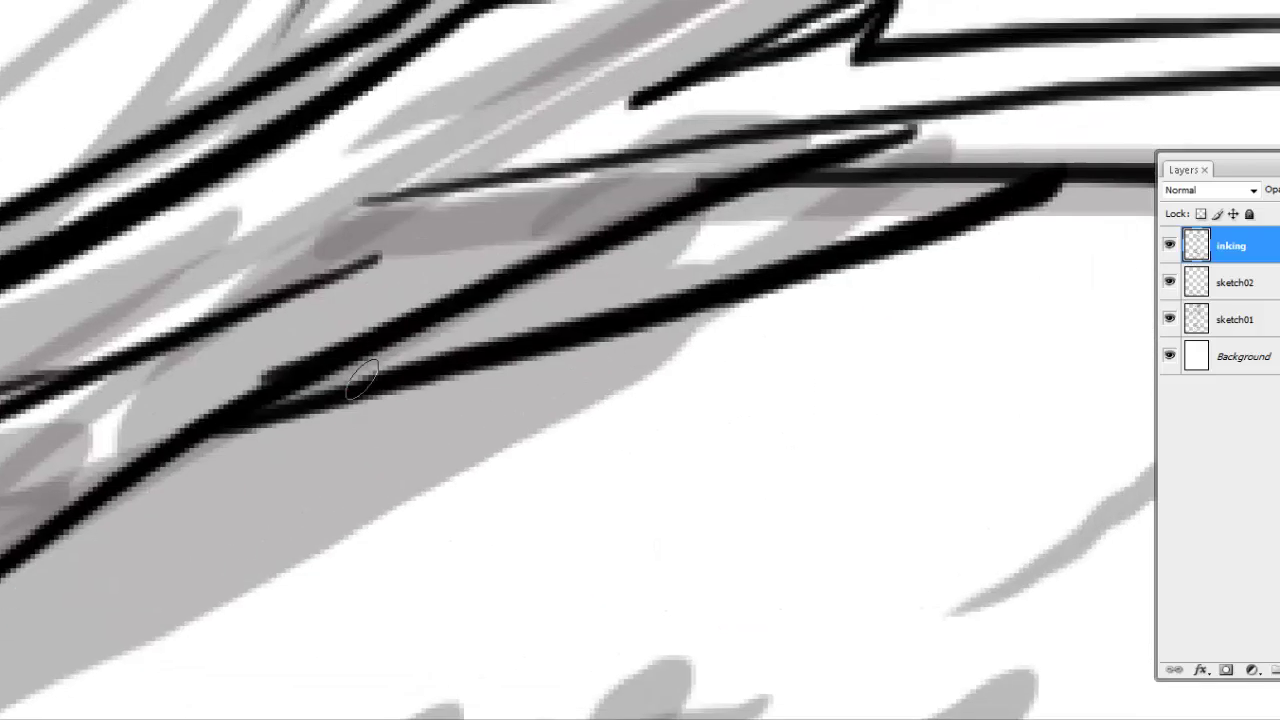
pyautogui.moveTo(265, 405)
pyautogui.mouseDown()
pyautogui.moveTo(738, 218)
pyautogui.moveTo(873, 203)
pyautogui.mouseUp()
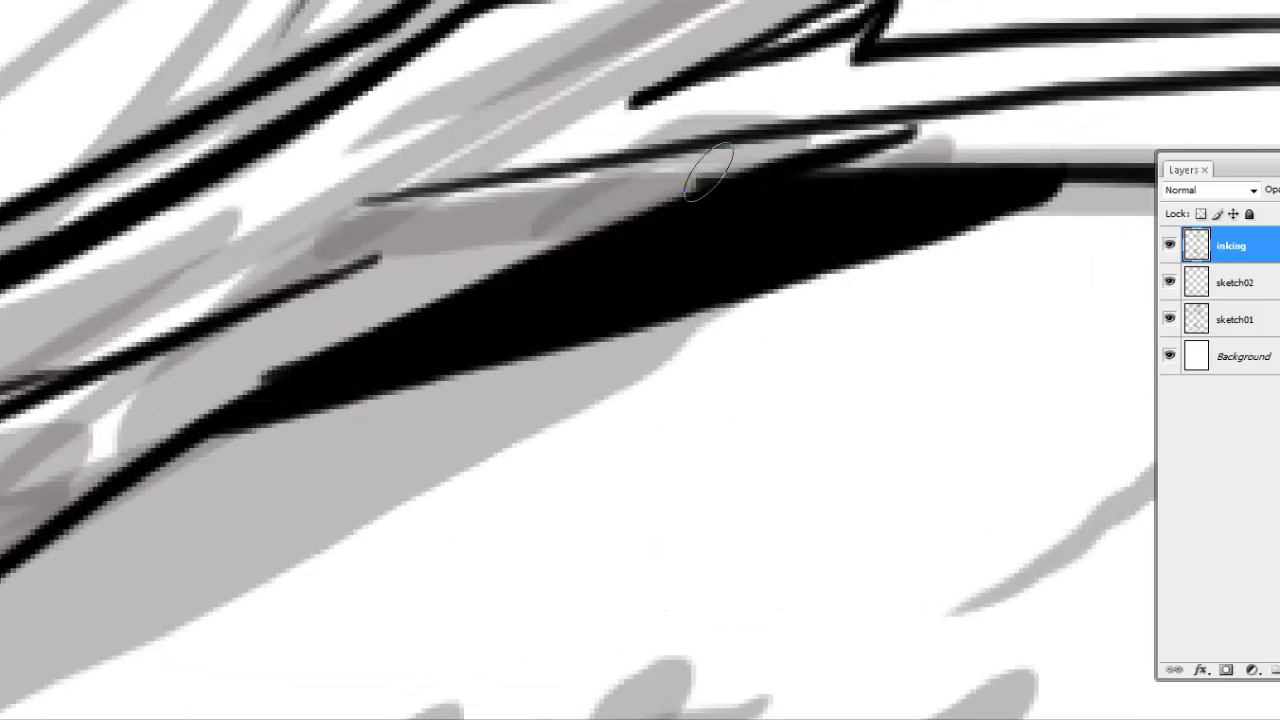
pyautogui.rightClick(735, 280)
pyautogui.click(700, 302)
pyautogui.moveTo(516, 678); pyautogui.dragTo(645, 450)
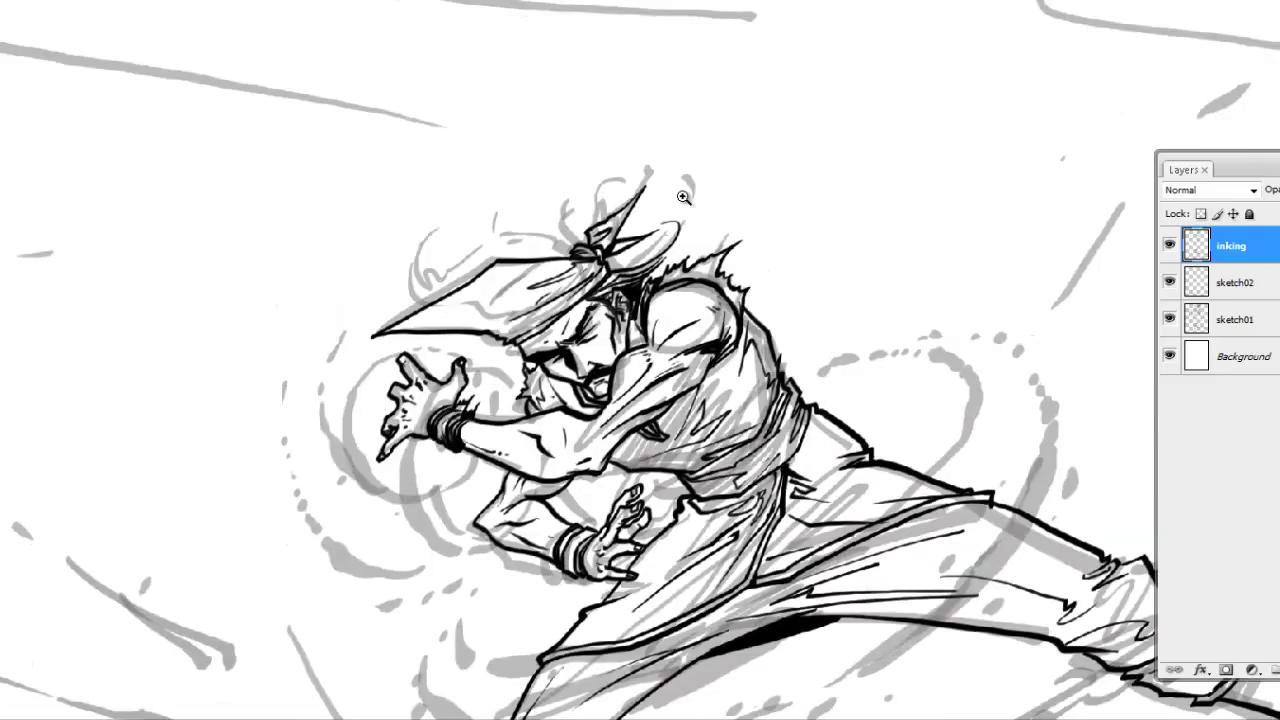
# Step: Add short ink shading strokes to the clothing folds below the armpit
pyautogui.scroll(5, 765, 405)
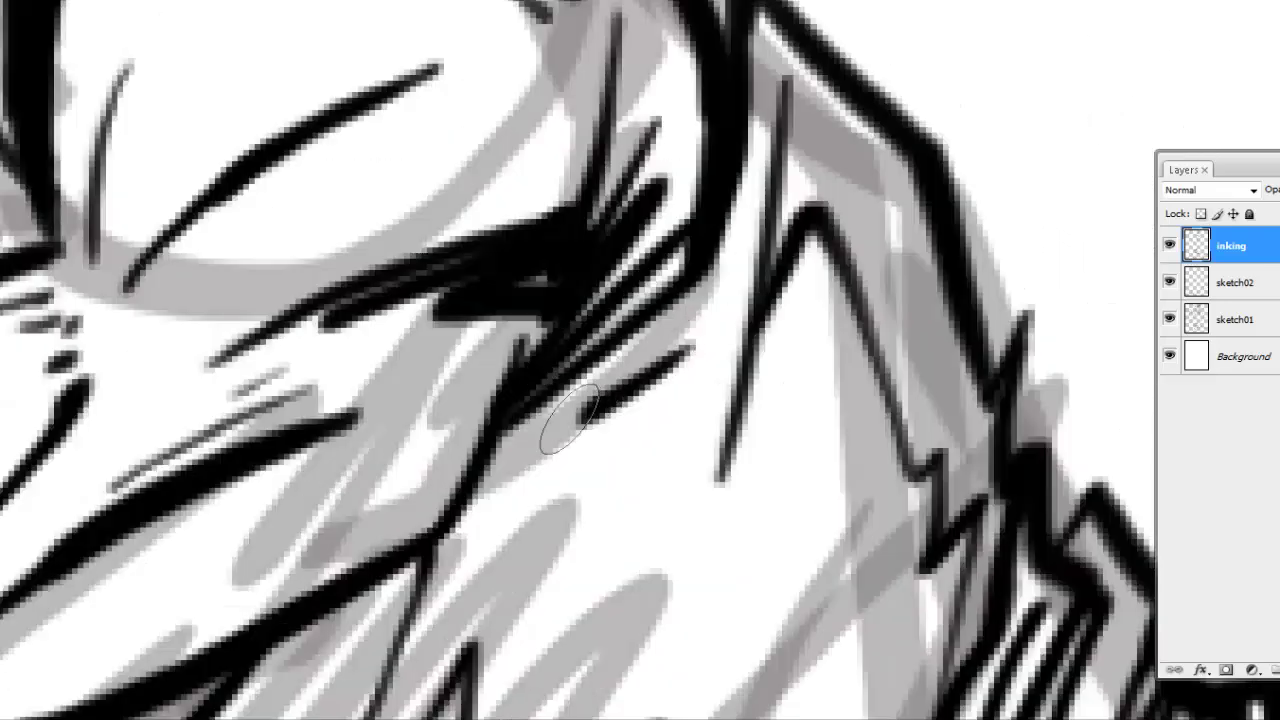
pyautogui.scroll(-3, 570, 418)
pyautogui.rightClick(549, 471)
pyautogui.click(614, 506)
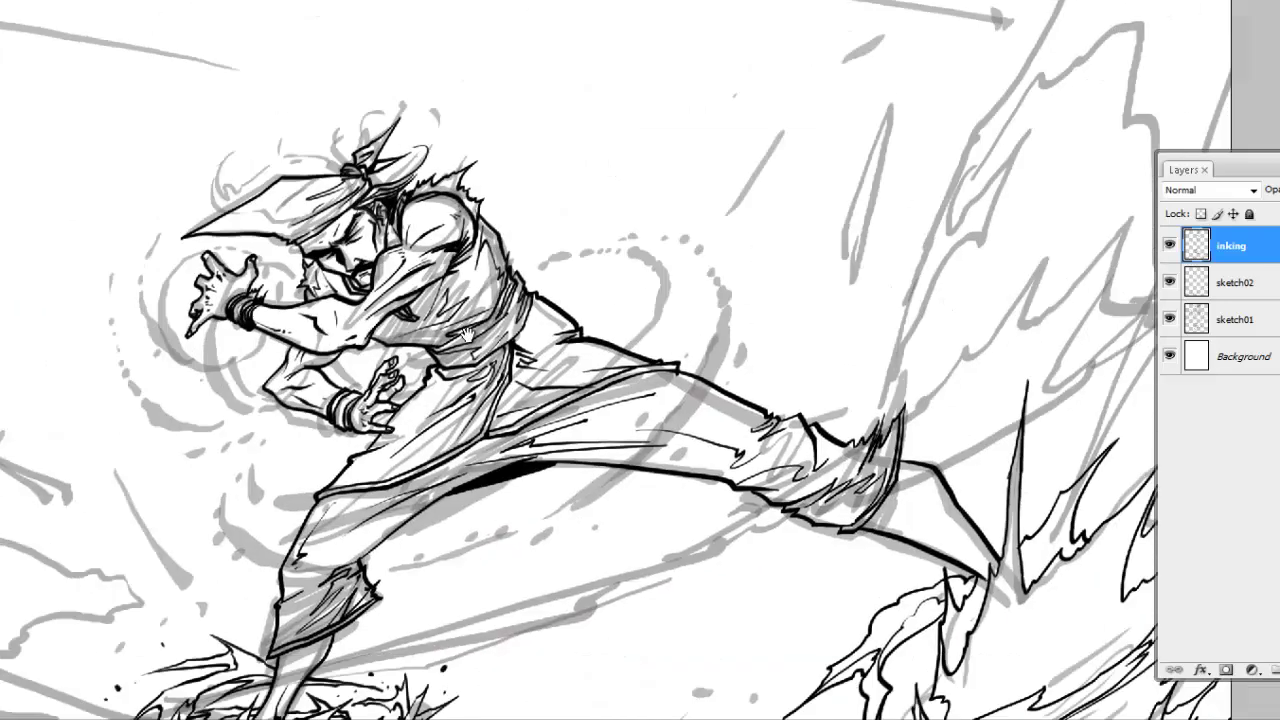
pyautogui.scroll(-6, 417, 615)
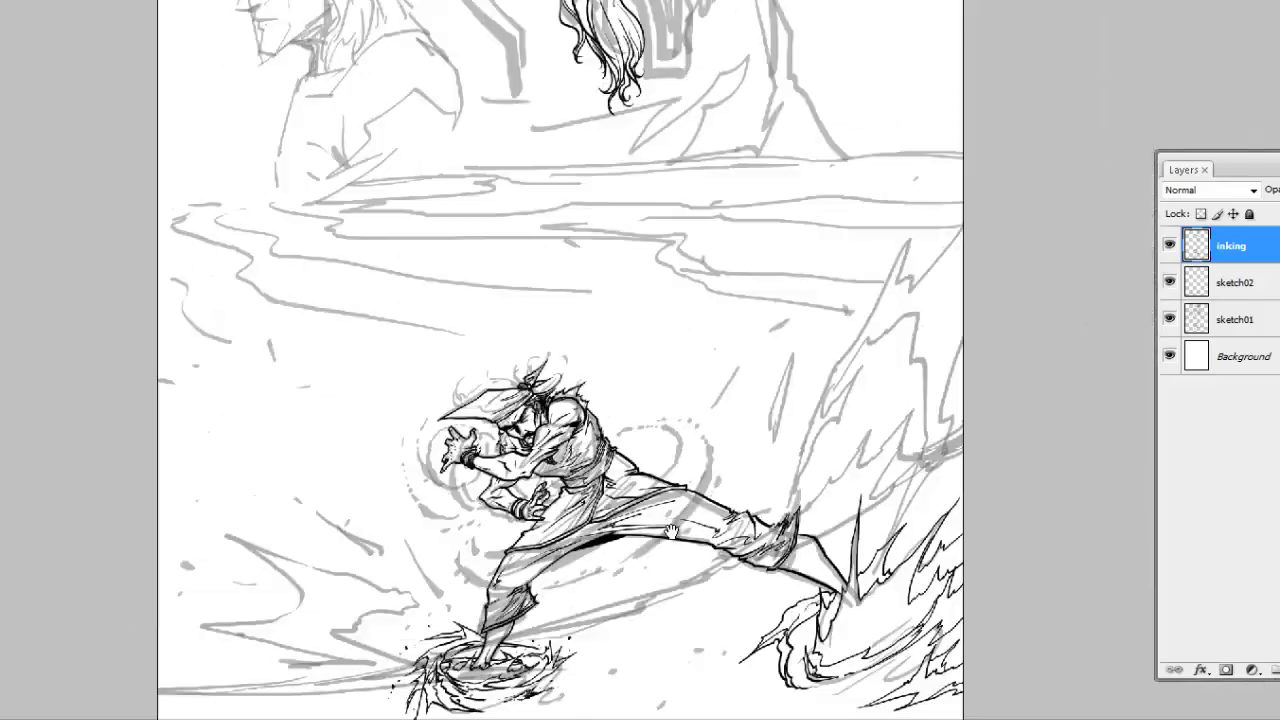
# Step: Add a new layer above the inking layer, lower the inking layer's opacity and make the new layer active
pyautogui.hotkey('ctrl', 'shift', 'alt', 'n')
pyautogui.scroll(-1, 560, 400)
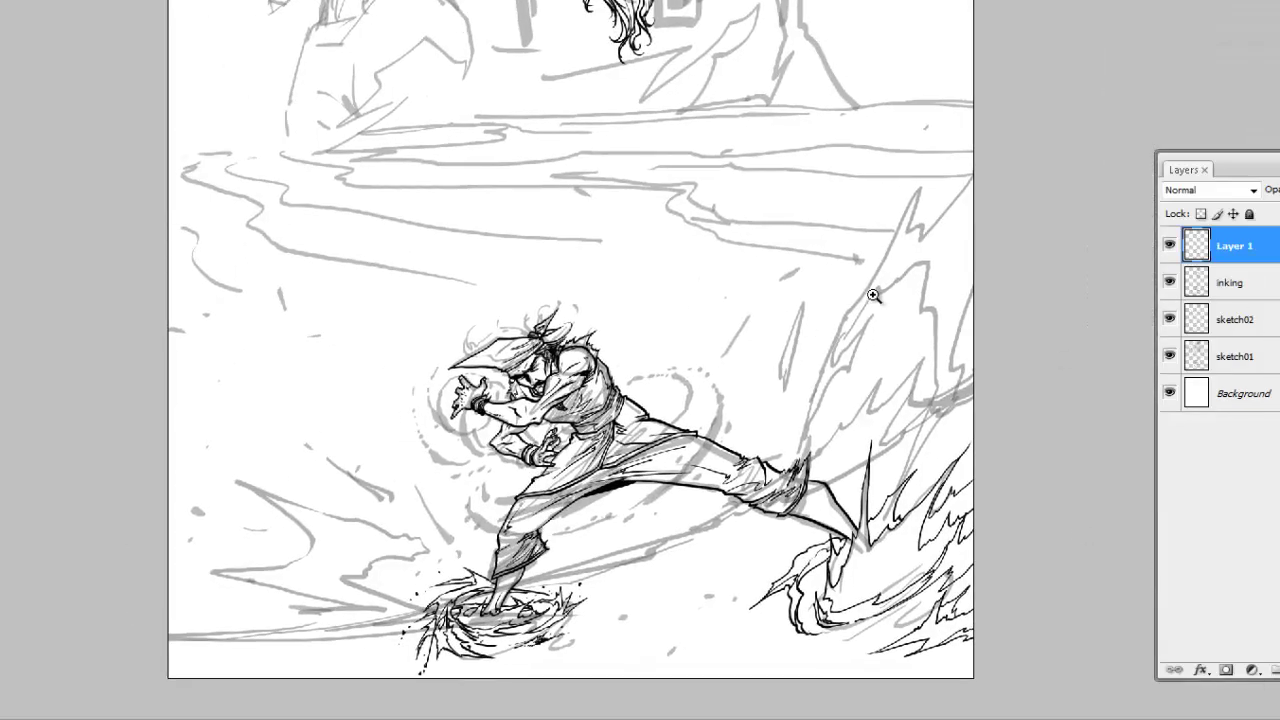
pyautogui.scroll(2, 560, 400)
pyautogui.click(1230, 282)
pyautogui.click(1230, 248)
# Step: Outline the water streaks curving across and beyond the standing knee, with small droplets alongside
pyautogui.scroll(5, 540, 449)
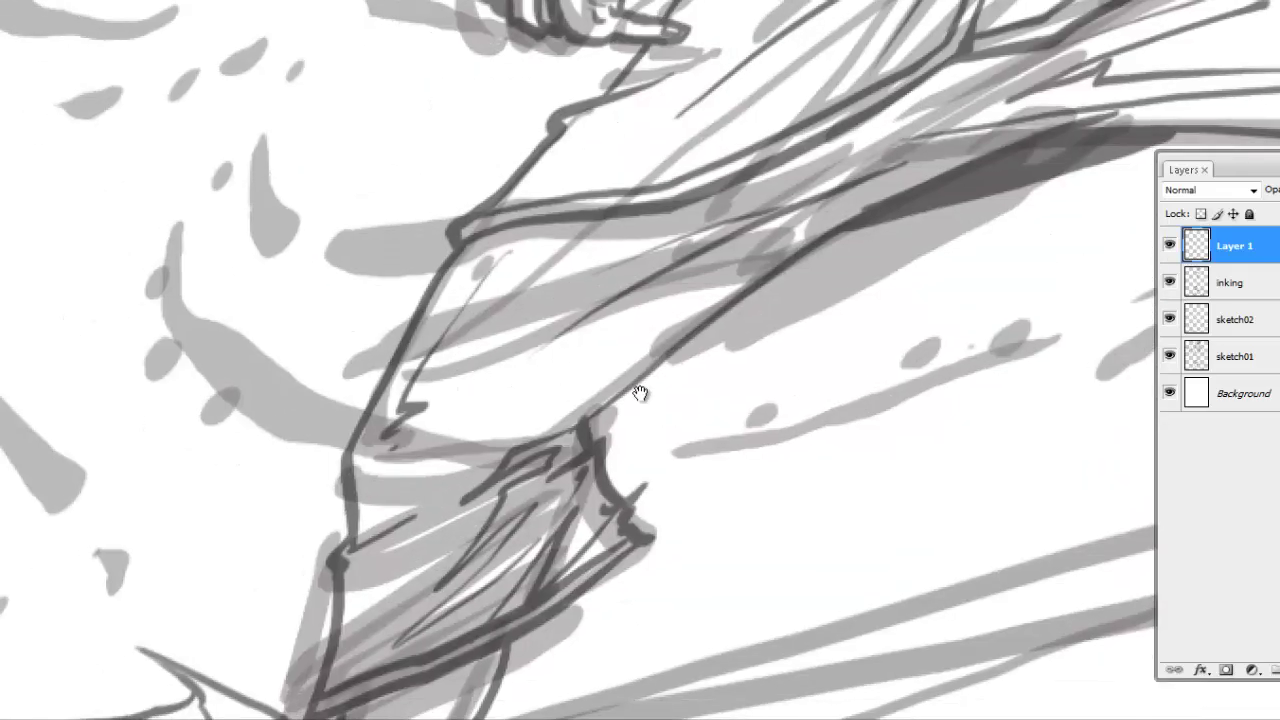
pyautogui.moveTo(640, 393); pyautogui.dragTo(588, 415)
pyautogui.moveTo(587, 466)
pyautogui.mouseDown()
pyautogui.moveTo(237, 394)
pyautogui.moveTo(133, 338)
pyautogui.mouseUp()
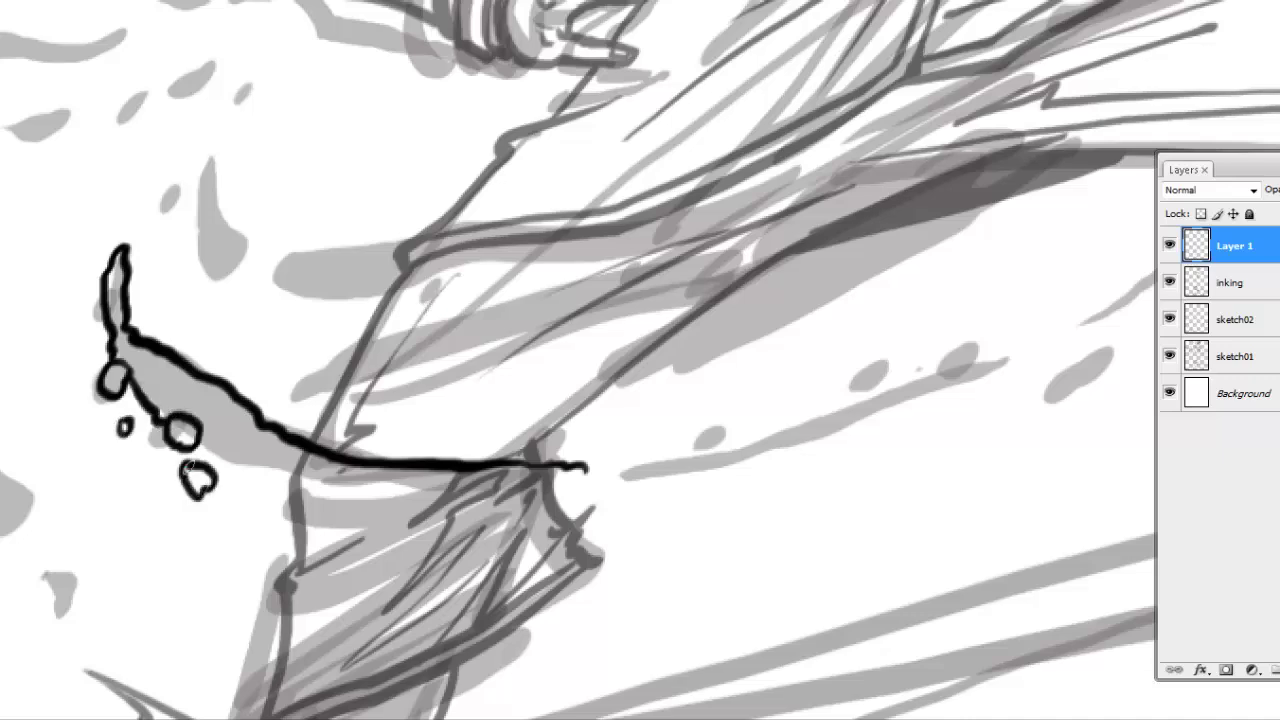
pyautogui.moveTo(192, 440); pyautogui.dragTo(590, 472)
pyautogui.moveTo(754, 451); pyautogui.dragTo(542, 459)
pyautogui.moveTo(414, 478)
pyautogui.mouseDown()
pyautogui.moveTo(815, 372)
pyautogui.moveTo(633, 415)
pyautogui.mouseUp()
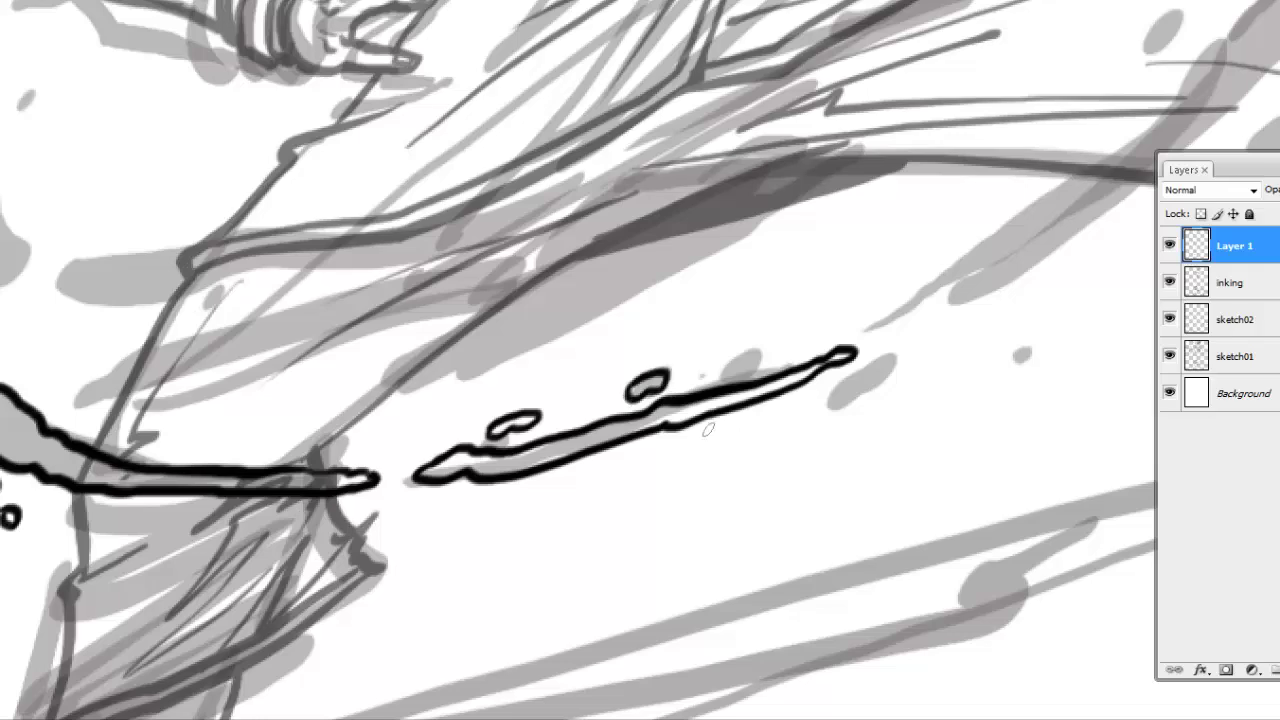
# Step: Outline both edges of the broad water band sweeping up across the kicking leg's thigh
pyautogui.moveTo(958, 364)
pyautogui.mouseDown()
pyautogui.moveTo(803, 471)
pyautogui.moveTo(452, 604)
pyautogui.moveTo(757, 406)
pyautogui.moveTo(977, 140)
pyautogui.moveTo(797, 432)
pyautogui.mouseUp()
pyautogui.moveTo(797, 432)
pyautogui.mouseDown()
pyautogui.moveTo(810, 260)
pyautogui.moveTo(644, 565)
pyautogui.moveTo(789, 350)
pyautogui.mouseUp()
pyautogui.moveTo(789, 350); pyautogui.dragTo(446, 655)
pyautogui.moveTo(666, 392); pyautogui.dragTo(596, 462)
pyautogui.hotkey('ctrl', 'z')
pyautogui.hotkey('ctrl', '+')
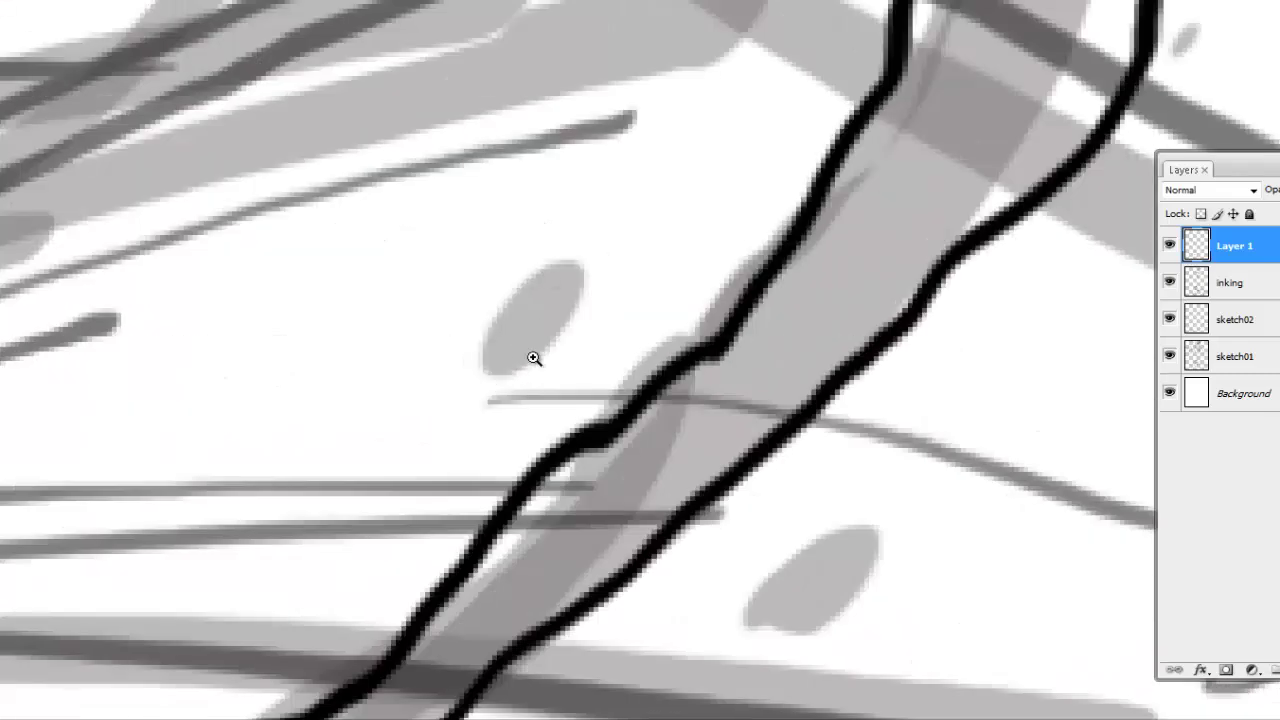
# Step: Outline the droplets on both sides of the water band and close the band's upper end
pyautogui.moveTo(531, 357); pyautogui.dragTo(343, 216)
pyautogui.moveTo(557, 549); pyautogui.dragTo(552, 545)
pyautogui.moveTo(624, 479)
pyautogui.mouseDown()
pyautogui.moveTo(749, 423)
pyautogui.moveTo(709, 385)
pyautogui.moveTo(639, 470)
pyautogui.mouseUp()
pyautogui.moveTo(690, 375); pyautogui.dragTo(700, 370)
pyautogui.moveTo(789, 189)
pyautogui.mouseDown()
pyautogui.moveTo(707, 540)
pyautogui.moveTo(770, 290)
pyautogui.mouseUp()
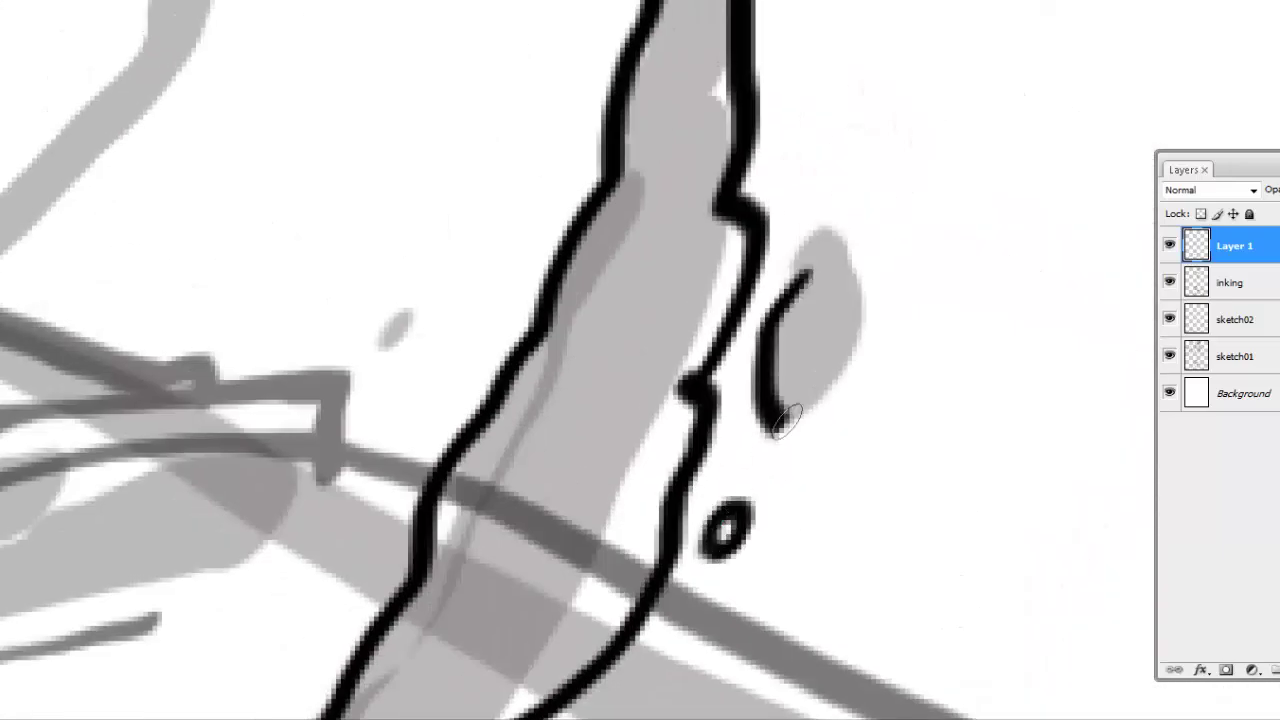
pyautogui.moveTo(815, 215); pyautogui.dragTo(800, 440)
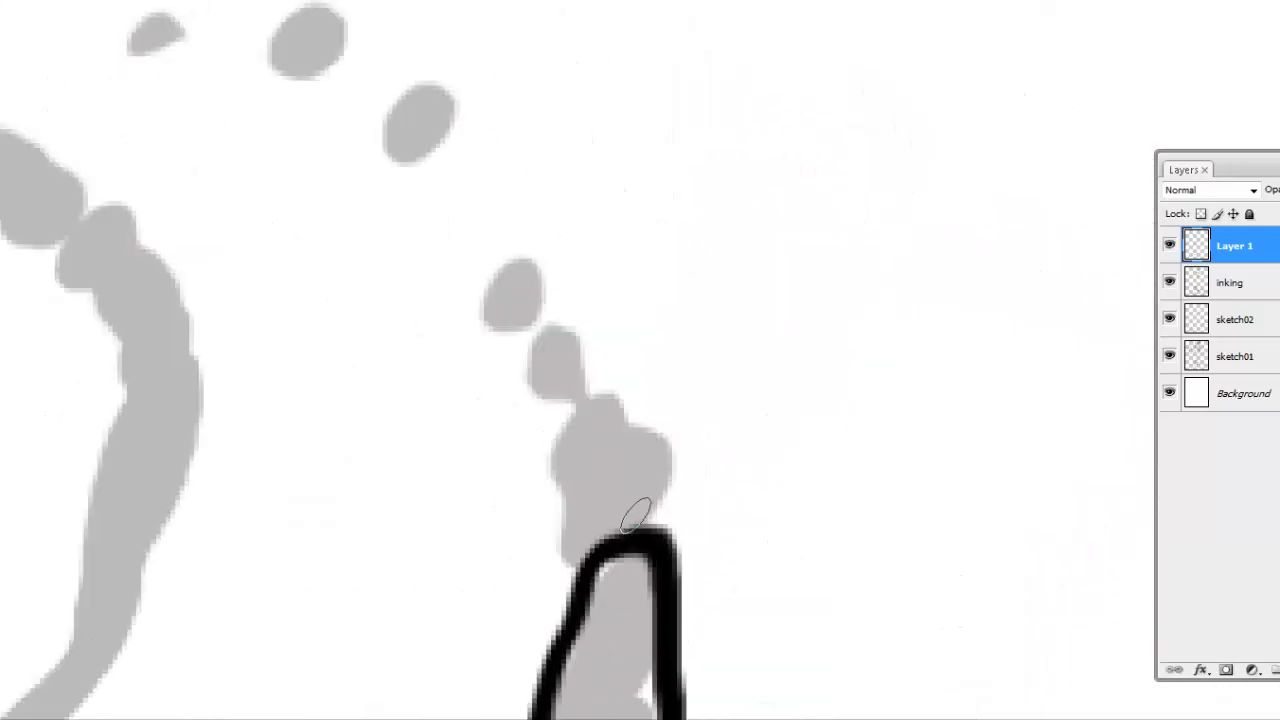
# Step: Outline the round droplets and elongated blobs arching from the band's upper end back toward the fighter's shoulder
pyautogui.moveTo(655, 530)
pyautogui.mouseDown()
pyautogui.moveTo(506, 277)
pyautogui.moveTo(557, 365)
pyautogui.moveTo(406, 262)
pyautogui.moveTo(420, 300)
pyautogui.mouseUp()
pyautogui.moveTo(300, 272); pyautogui.dragTo(315, 300)
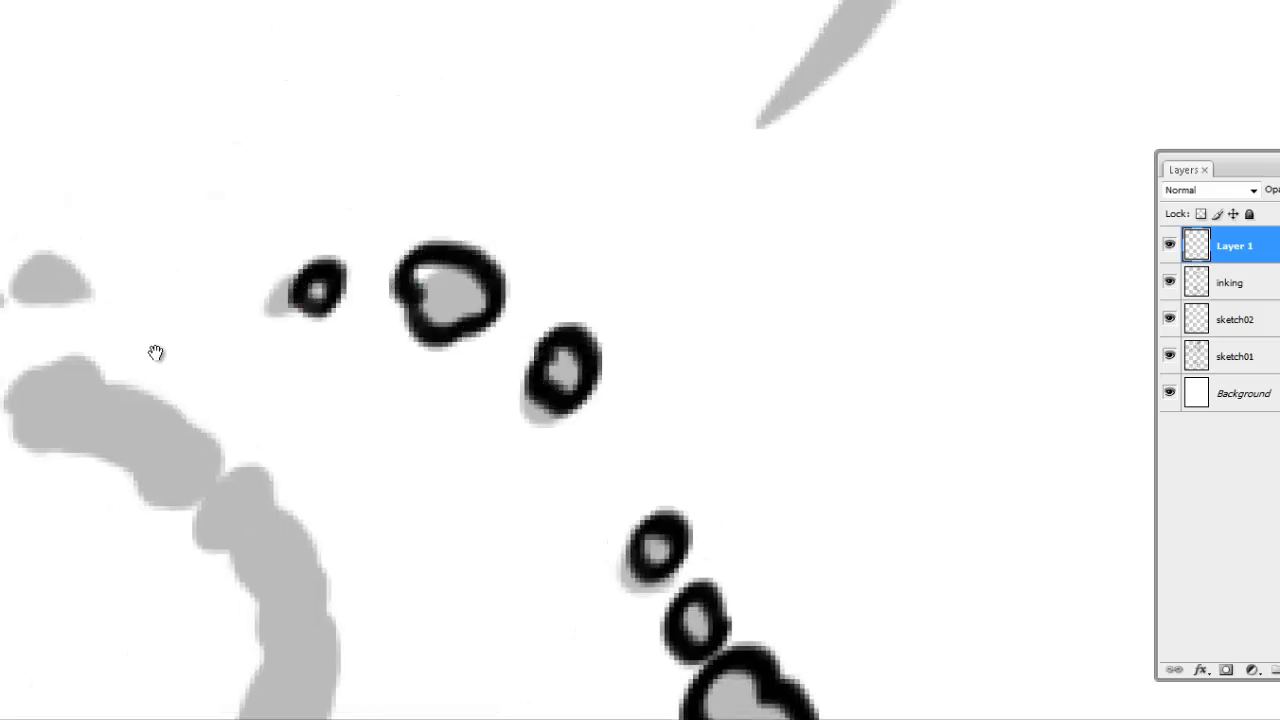
pyautogui.moveTo(640, 225)
pyautogui.mouseDown()
pyautogui.moveTo(560, 285)
pyautogui.moveTo(470, 315)
pyautogui.mouseUp()
pyautogui.moveTo(550, 320)
pyautogui.mouseDown()
pyautogui.moveTo(335, 300)
pyautogui.moveTo(270, 335)
pyautogui.mouseUp()
pyautogui.moveTo(405, 372)
pyautogui.mouseDown()
pyautogui.moveTo(272, 368)
pyautogui.moveTo(430, 372)
pyautogui.mouseUp()
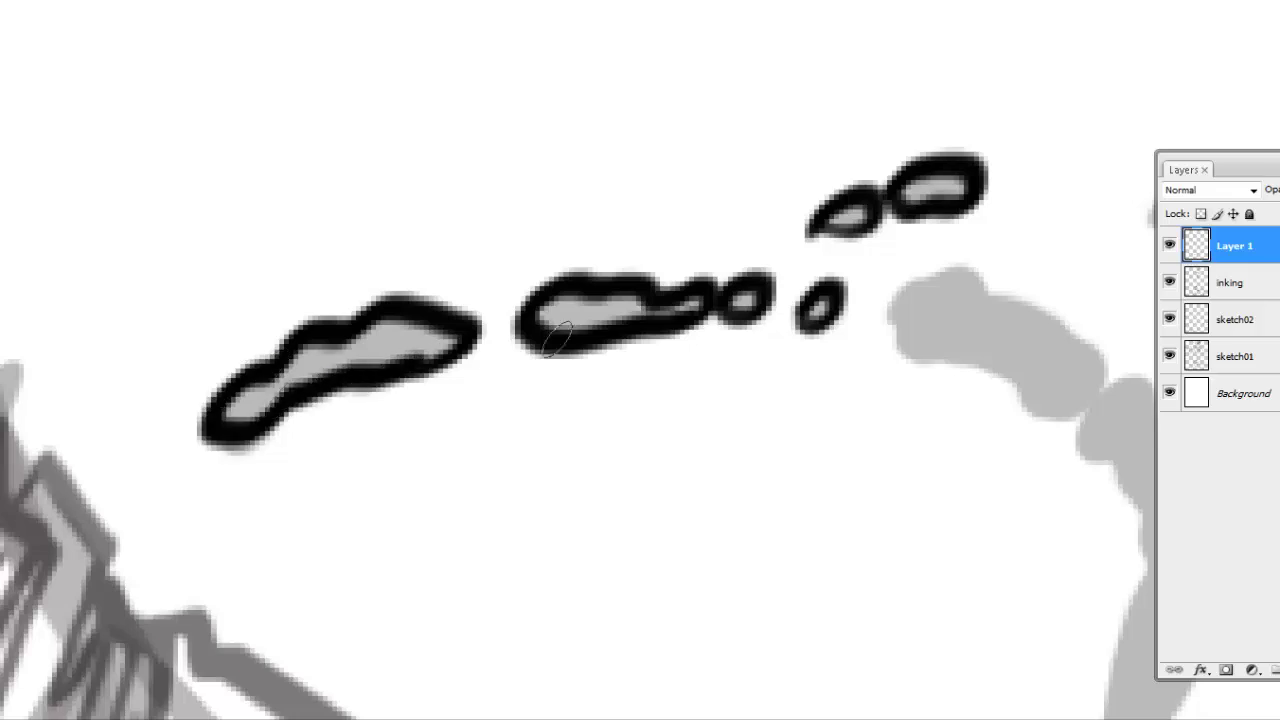
pyautogui.moveTo(690, 380)
pyautogui.mouseDown()
pyautogui.moveTo(470, 310)
pyautogui.moveTo(725, 345)
pyautogui.moveTo(748, 528)
pyautogui.moveTo(729, 371)
pyautogui.mouseUp()
# Step: Outline both edges of the inner water band curling from beside the shoulder and tapering down across the kicking thigh
pyautogui.rightClick(729, 371)
pyautogui.click(787, 424)
pyautogui.moveTo(787, 424); pyautogui.dragTo(585, 265)
pyautogui.moveTo(522, 222)
pyautogui.mouseDown()
pyautogui.moveTo(457, 528)
pyautogui.moveTo(391, 562)
pyautogui.mouseUp()
pyautogui.hotkey('ctrl', '0')
pyautogui.moveTo(691, 310)
pyautogui.mouseDown()
pyautogui.moveTo(931, 294)
pyautogui.moveTo(609, 452)
pyautogui.moveTo(618, 479)
pyautogui.mouseUp()
pyautogui.moveTo(585, 365); pyautogui.dragTo(350, 545)
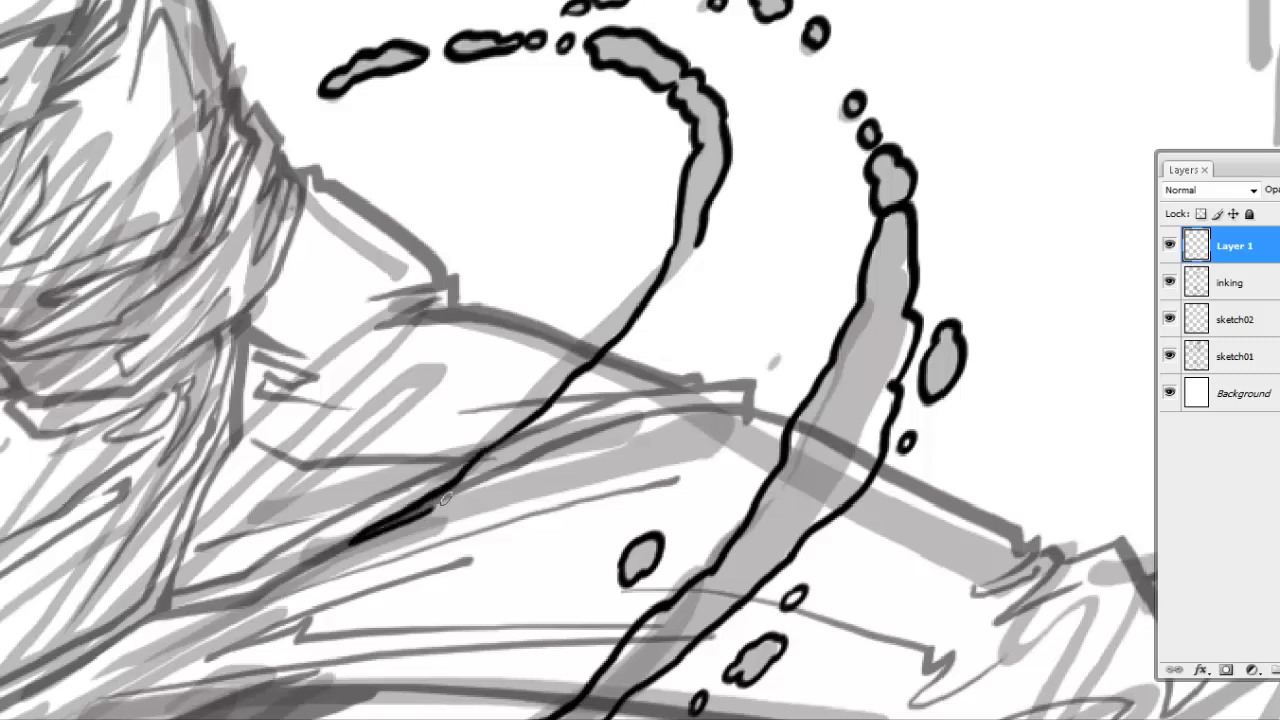
pyautogui.moveTo(440, 505); pyautogui.dragTo(705, 240)
# Step: Outline the tapering water streak across the standing thigh, plus the teardrop blob and small droplets beyond its blunt end
pyautogui.moveTo(247, 505)
pyautogui.mouseDown()
pyautogui.moveTo(462, 362)
pyautogui.moveTo(611, 398)
pyautogui.moveTo(257, 580)
pyautogui.moveTo(434, 506)
pyautogui.moveTo(500, 386)
pyautogui.moveTo(584, 388)
pyautogui.mouseUp()
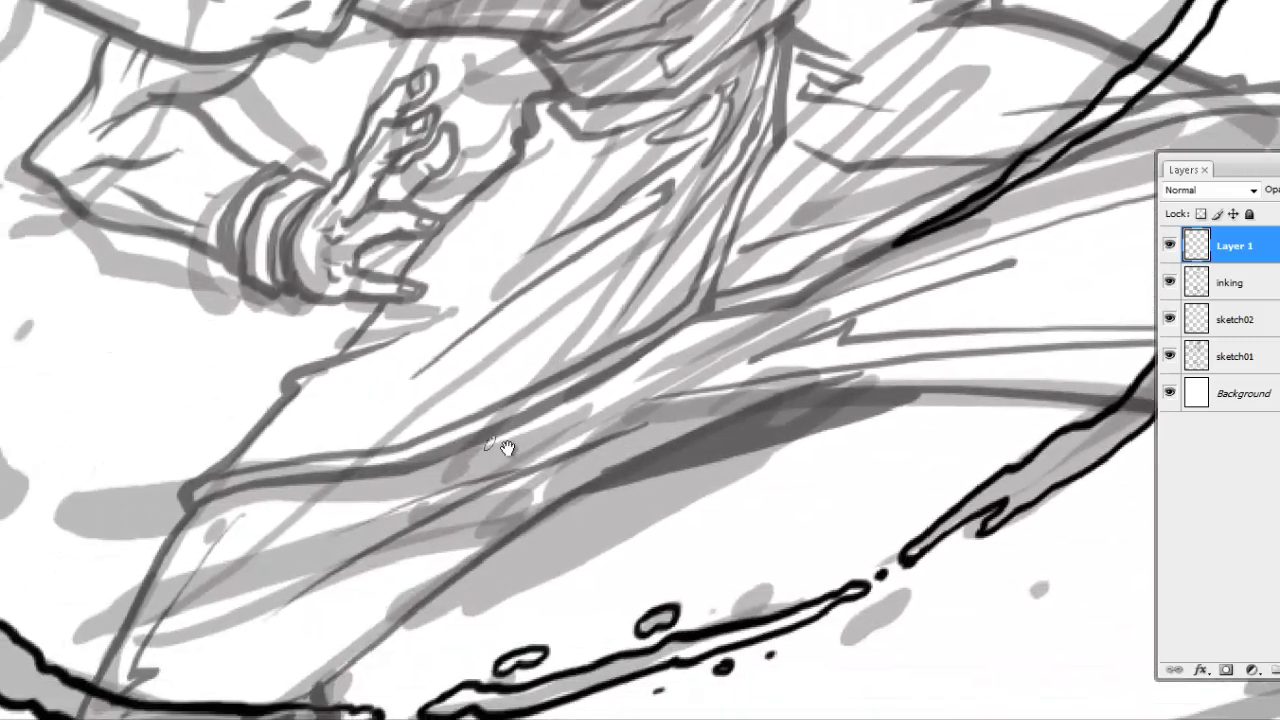
pyautogui.moveTo(507, 447); pyautogui.dragTo(501, 463)
pyautogui.moveTo(570, 432)
pyautogui.mouseDown()
pyautogui.moveTo(256, 490)
pyautogui.moveTo(50, 505)
pyautogui.moveTo(322, 514)
pyautogui.moveTo(575, 437)
pyautogui.mouseUp()
pyautogui.moveTo(462, 458)
pyautogui.mouseDown()
pyautogui.moveTo(560, 423)
pyautogui.moveTo(326, 403)
pyautogui.moveTo(430, 495)
pyautogui.mouseUp()
pyautogui.moveTo(452, 430)
pyautogui.mouseDown()
pyautogui.moveTo(388, 462)
pyautogui.moveTo(405, 505)
pyautogui.mouseUp()
pyautogui.moveTo(340, 385)
pyautogui.mouseDown()
pyautogui.moveTo(340, 455)
pyautogui.moveTo(340, 425)
pyautogui.mouseUp()
pyautogui.moveTo(462, 250); pyautogui.dragTo(455, 275)
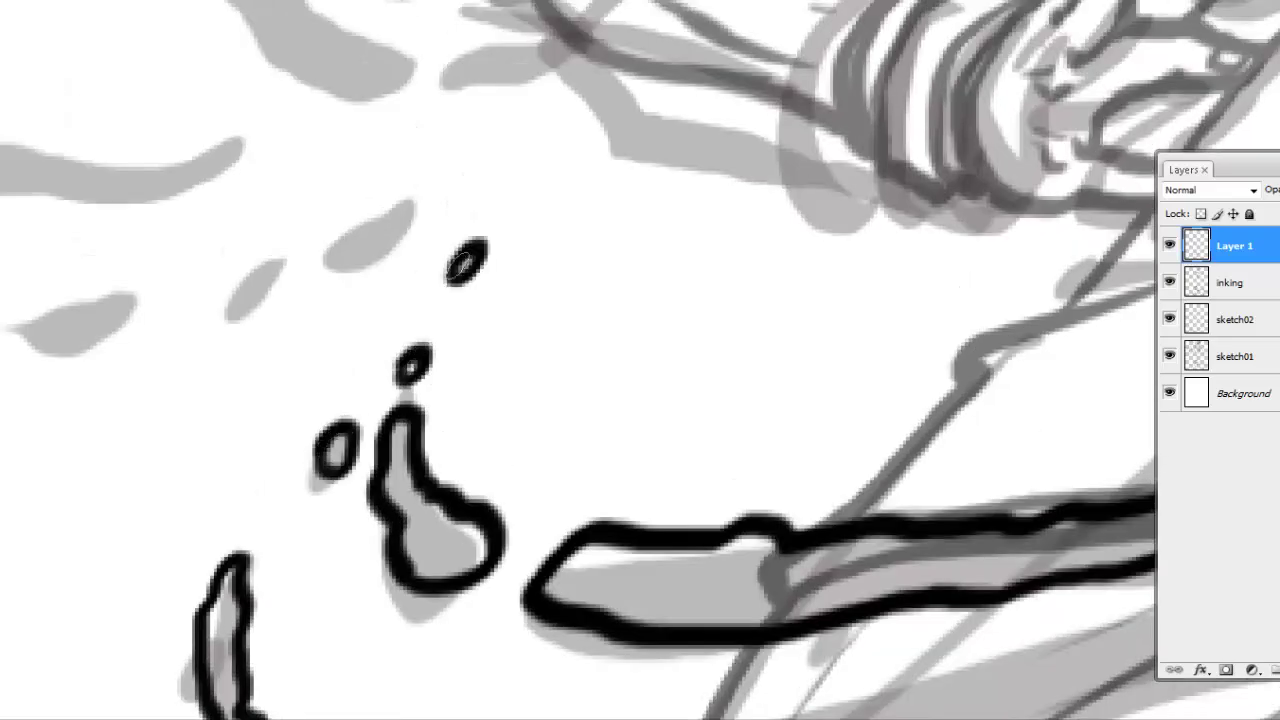
# Step: Examine the inked water streaks around the fighter's legs and torso against the rough sketch
pyautogui.hotkey('ctrl', '0')
pyautogui.click(614, 557)
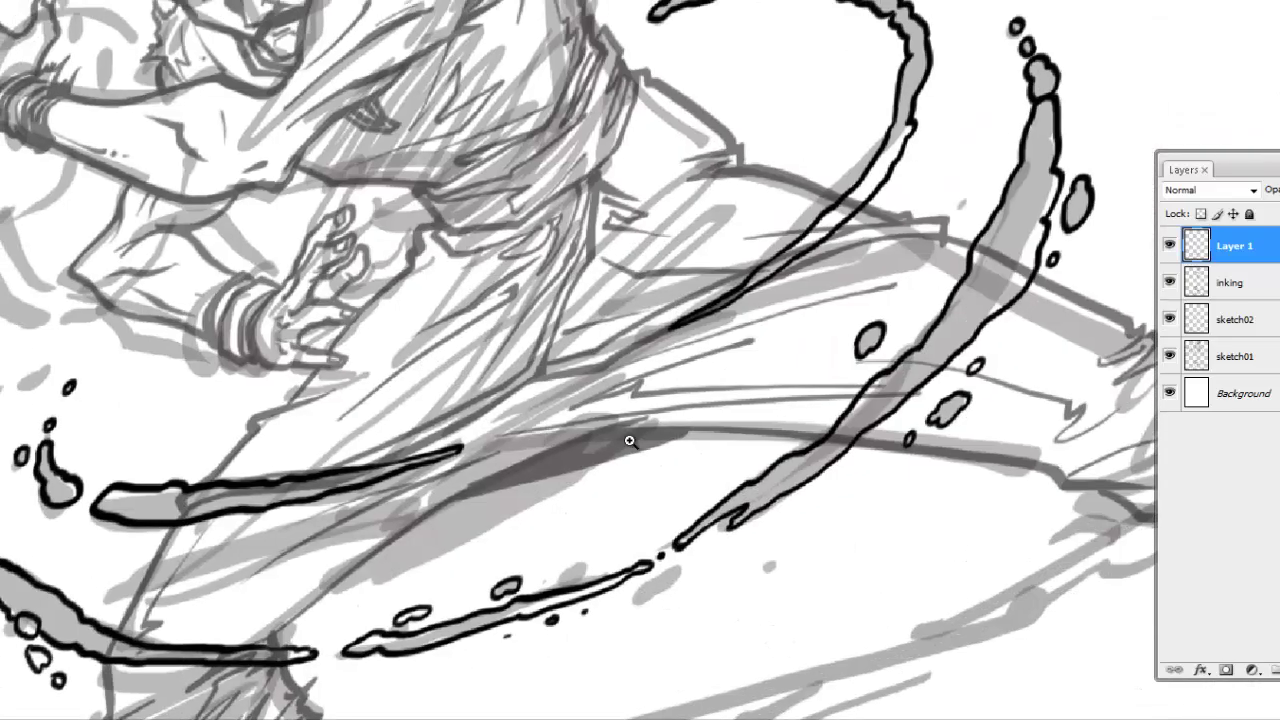
pyautogui.moveTo(632, 443); pyautogui.dragTo(413, 383)
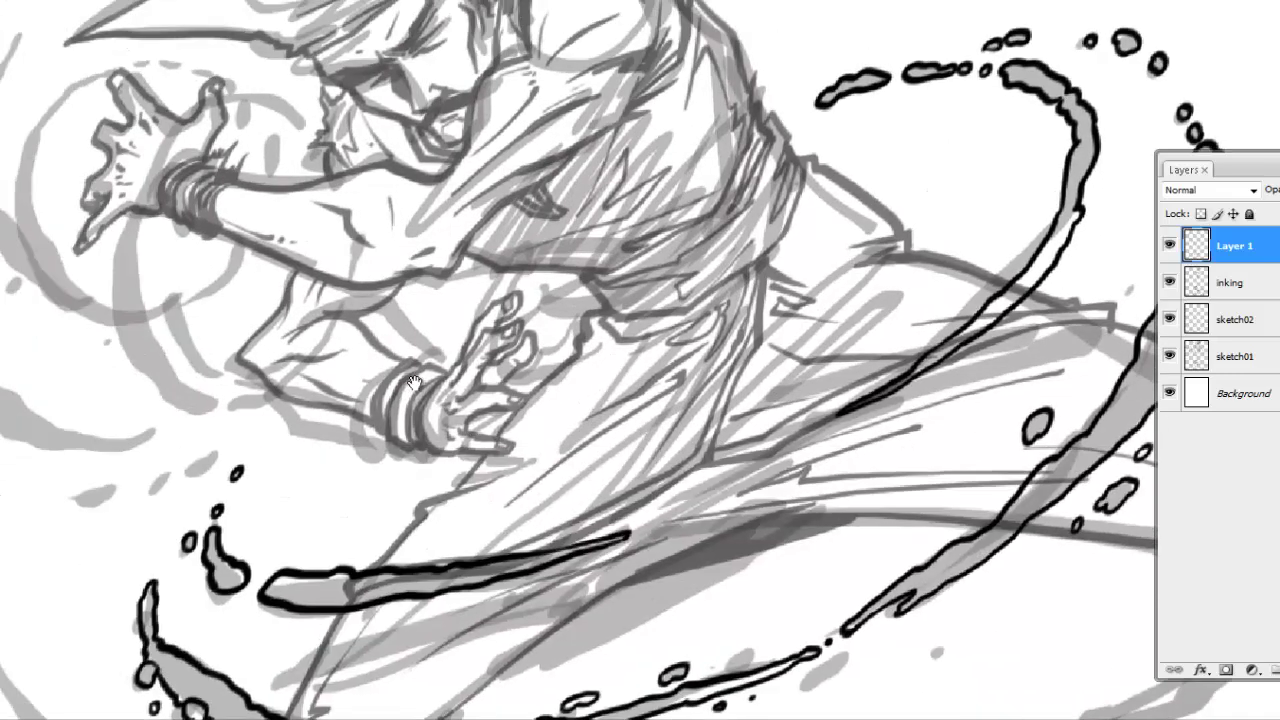
pyautogui.click(226, 606)
pyautogui.moveTo(880, 390); pyautogui.dragTo(512, 386)
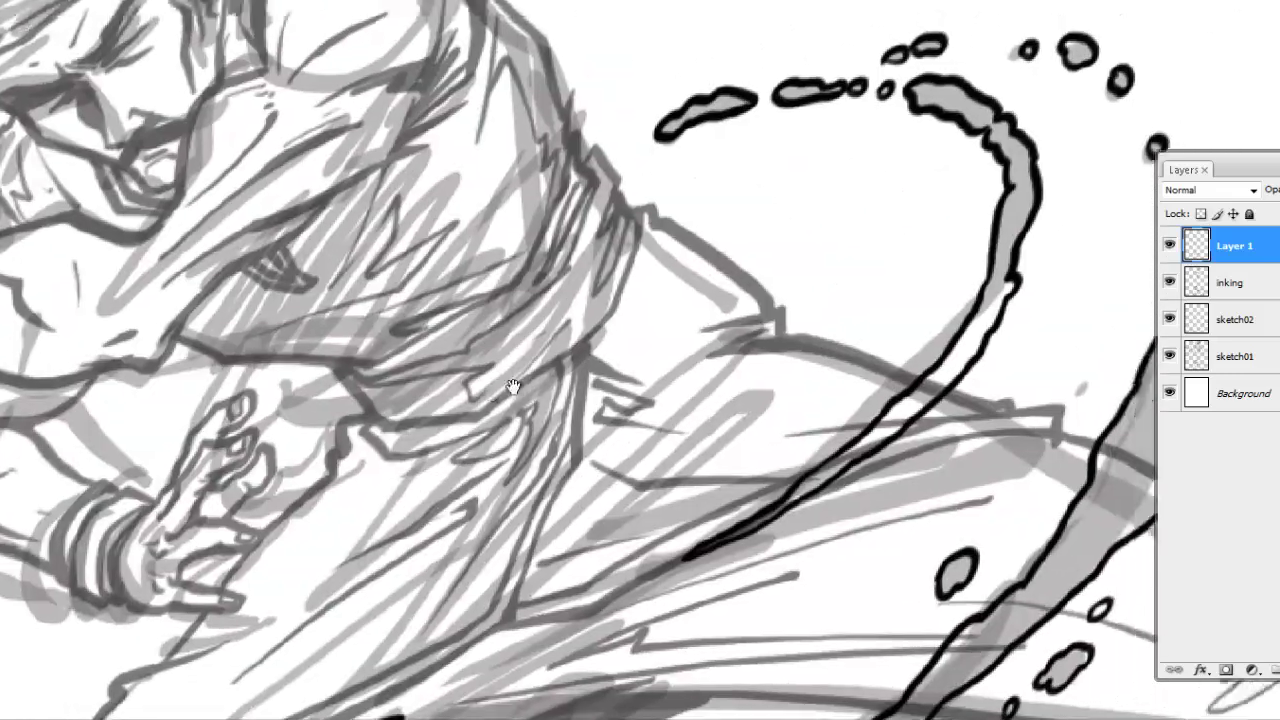
pyautogui.moveTo(645, 180)
pyautogui.mouseDown()
pyautogui.moveTo(457, 457)
pyautogui.moveTo(554, 417)
pyautogui.mouseUp()
pyautogui.scroll(-3, 554, 417)
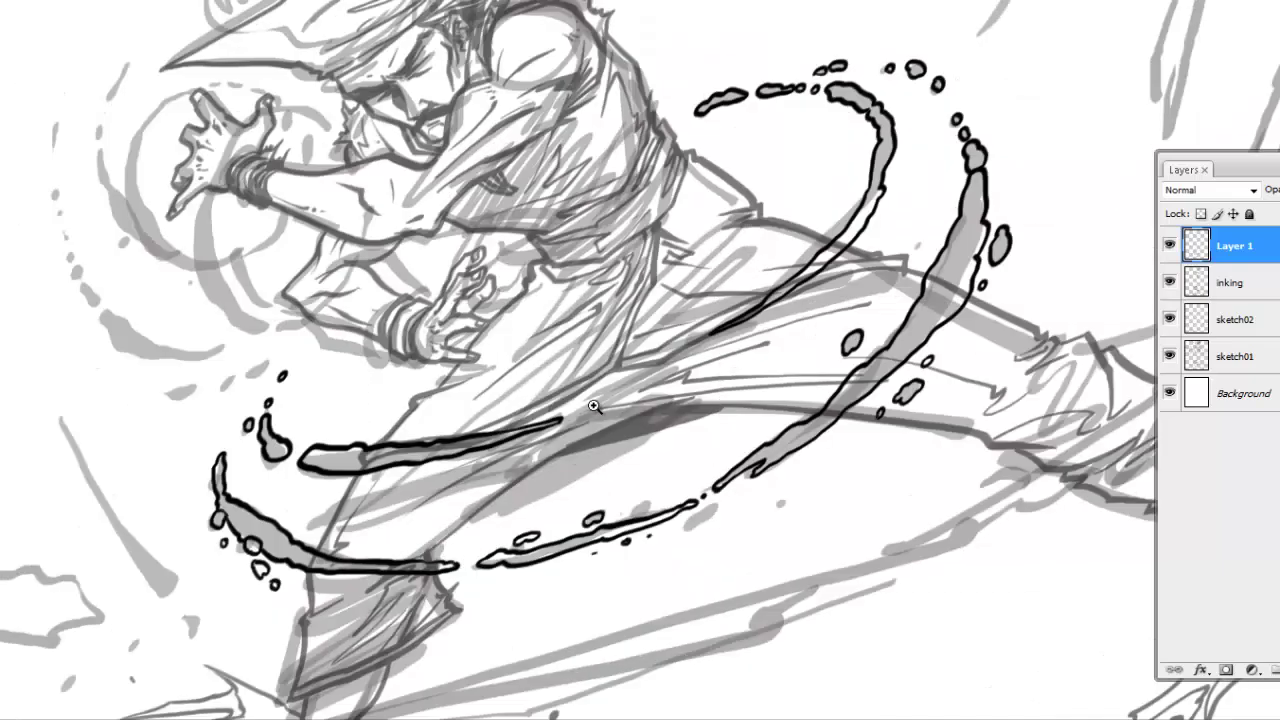
pyautogui.scroll(5, 605, 450)
pyautogui.scroll(-3, 568, 461)
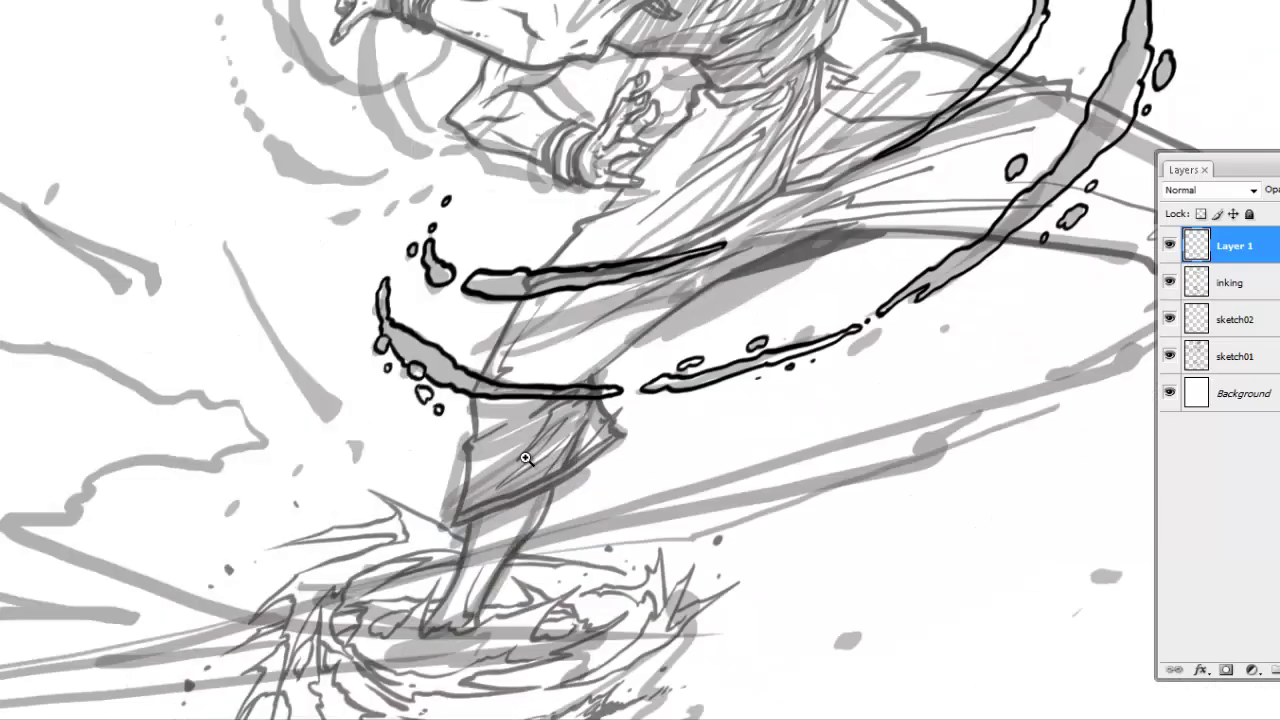
pyautogui.scroll(-3, 526, 458)
# Step: Outline the large water arc looping around the forward wrist and the small droplet below its upper end
pyautogui.scroll(3, 432, 355)
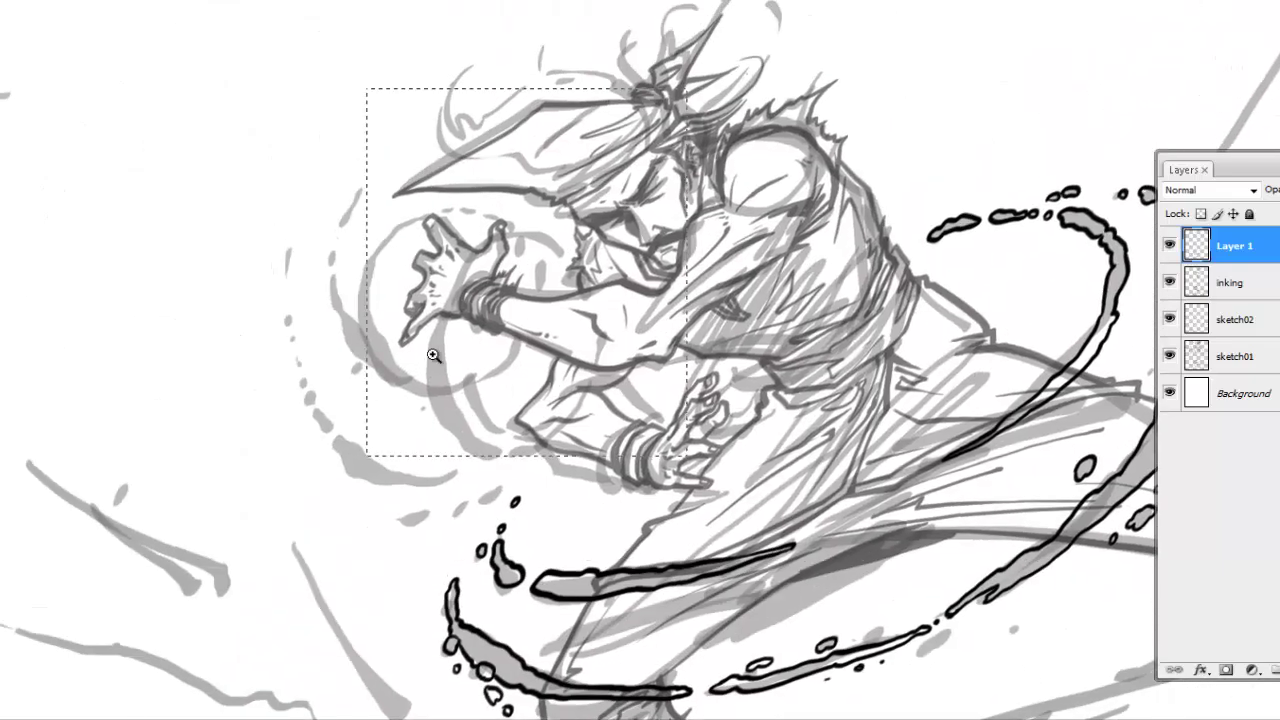
pyautogui.scroll(3, 432, 355)
pyautogui.moveTo(612, 312)
pyautogui.mouseDown()
pyautogui.moveTo(514, 277)
pyautogui.moveTo(343, 623)
pyautogui.moveTo(352, 595)
pyautogui.moveTo(312, 485)
pyautogui.moveTo(405, 172)
pyautogui.moveTo(545, 228)
pyautogui.mouseUp()
pyautogui.scroll(1, 352, 595)
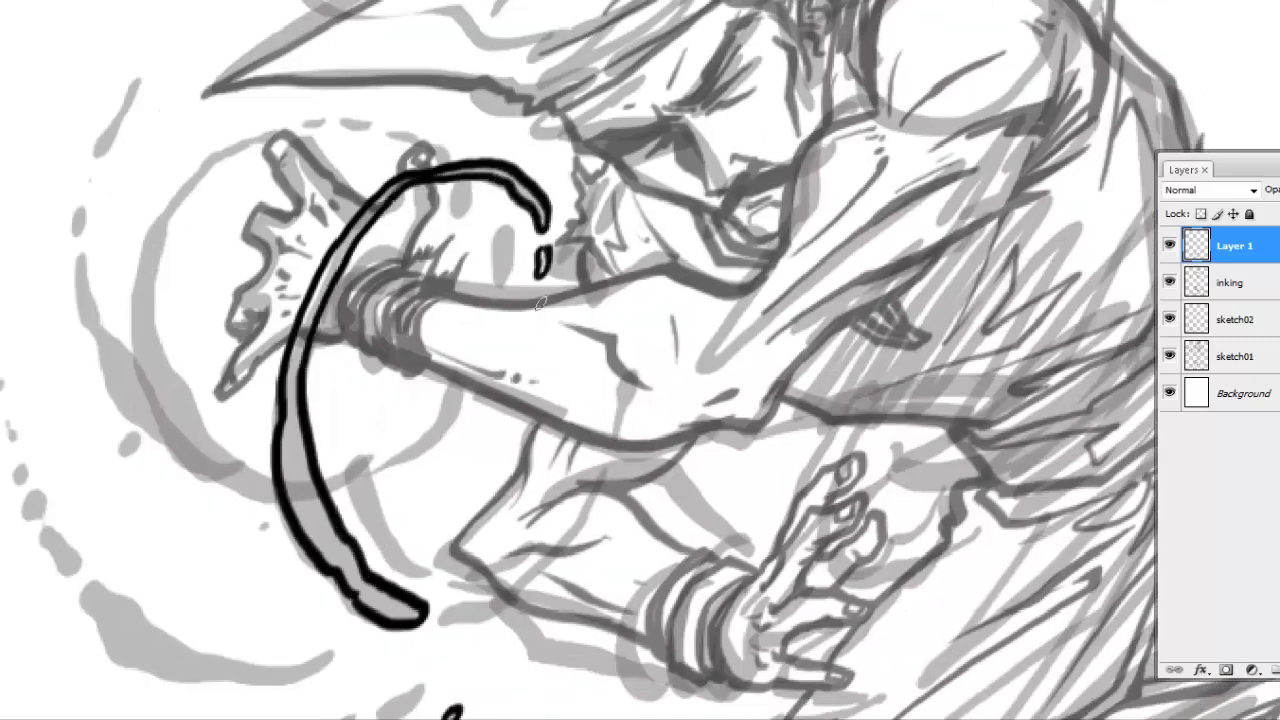
# Step: Outline the thin sliver beneath the forward forearm and the curved streaks sweeping under the lower arm's elbow
pyautogui.moveTo(518, 410); pyautogui.dragTo(484, 370)
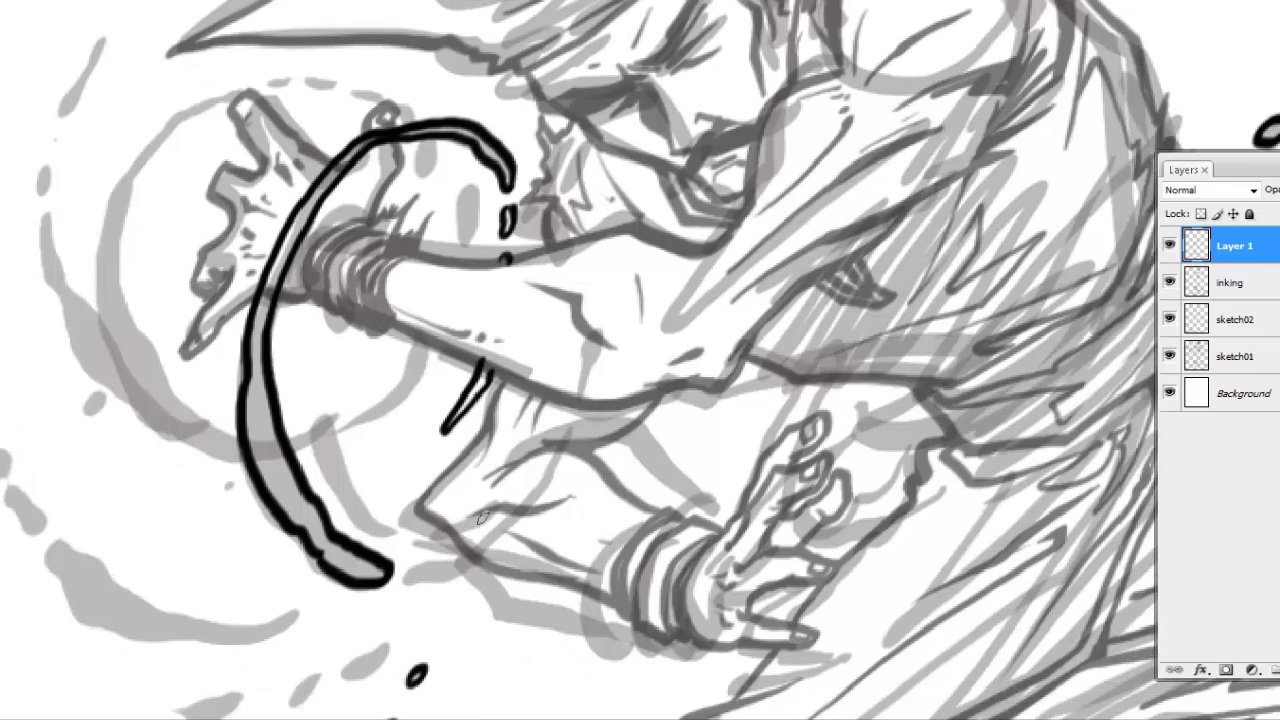
pyautogui.moveTo(498, 498); pyautogui.dragTo(405, 528)
pyautogui.moveTo(325, 420)
pyautogui.mouseDown()
pyautogui.moveTo(314, 458)
pyautogui.moveTo(408, 535)
pyautogui.mouseUp()
pyautogui.moveTo(430, 578)
pyautogui.mouseDown()
pyautogui.moveTo(570, 425)
pyautogui.moveTo(495, 508)
pyautogui.mouseUp()
# Step: Outline the forked water band curving around the open hand, with its separate dashes and droplets along the outer side
pyautogui.scroll(3, 495, 508)
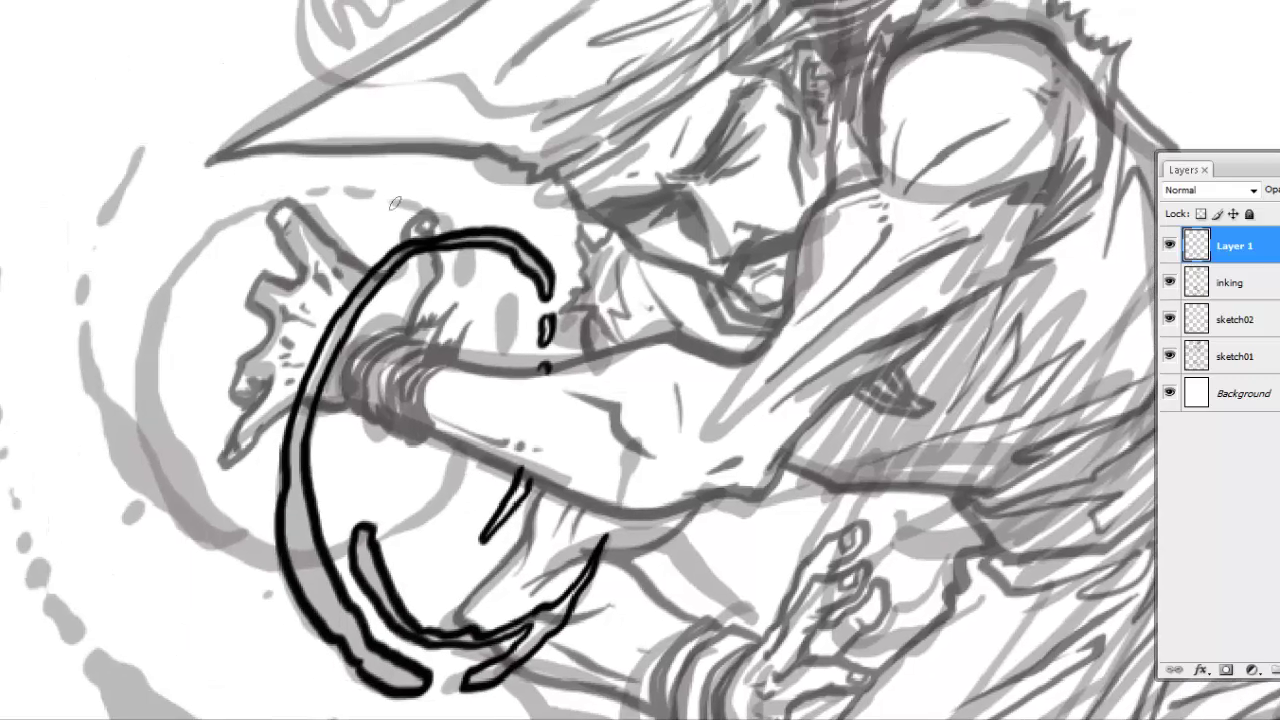
pyautogui.moveTo(345, 194)
pyautogui.mouseDown()
pyautogui.moveTo(174, 297)
pyautogui.moveTo(215, 465)
pyautogui.mouseUp()
pyautogui.moveTo(255, 550)
pyautogui.mouseDown()
pyautogui.moveTo(195, 510)
pyautogui.moveTo(88, 372)
pyautogui.moveTo(140, 430)
pyautogui.moveTo(240, 214)
pyautogui.moveTo(350, 188)
pyautogui.moveTo(412, 210)
pyautogui.mouseUp()
pyautogui.moveTo(98, 268); pyautogui.dragTo(120, 326)
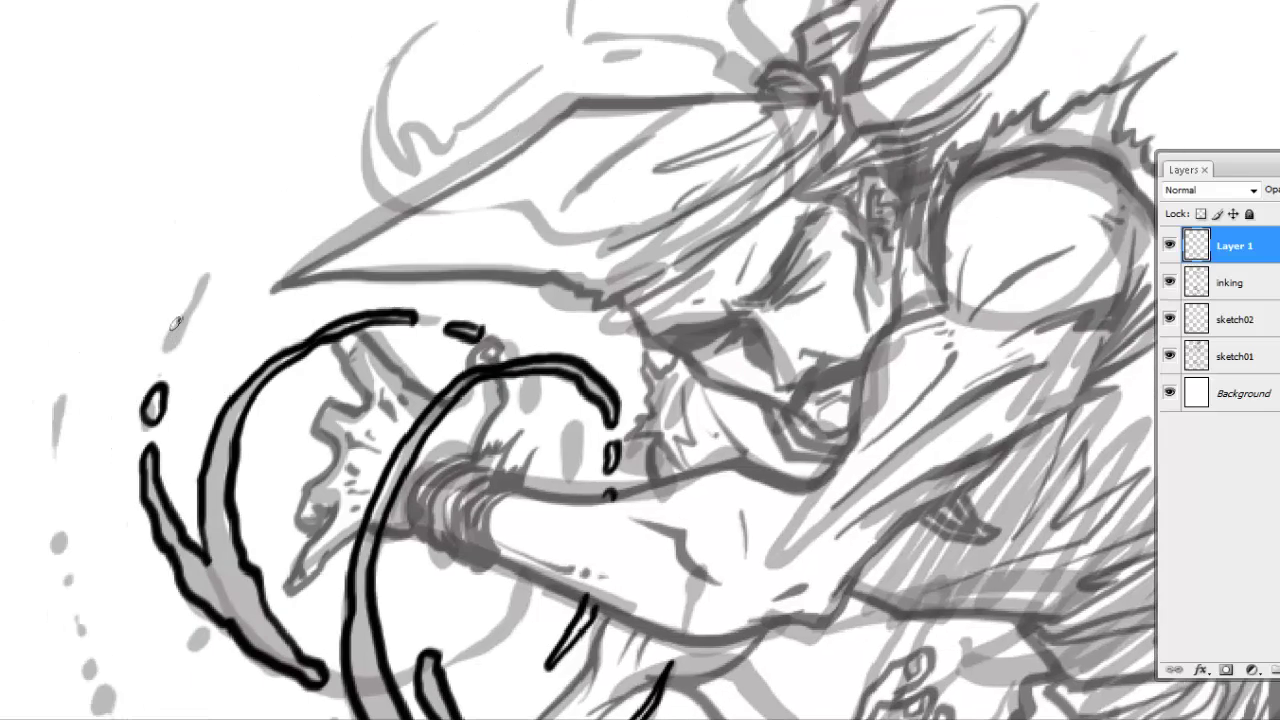
pyautogui.moveTo(218, 258)
pyautogui.mouseDown()
pyautogui.moveTo(168, 346)
pyautogui.moveTo(118, 246)
pyautogui.mouseUp()
pyautogui.click(170, 541)
# Step: Outline the short streaks above and below the forward forearm, the oblong droplet, and the curved streak crossing the forearm
pyautogui.moveTo(567, 503); pyautogui.dragTo(540, 510)
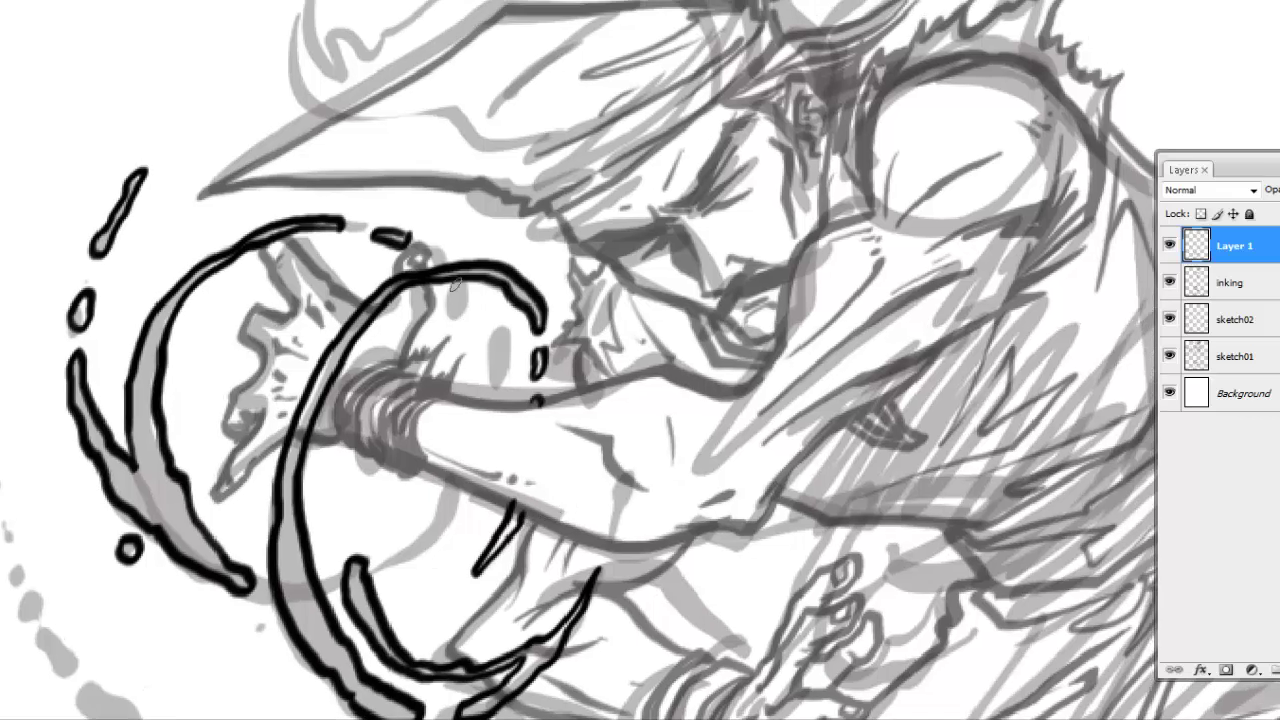
pyautogui.moveTo(452, 278)
pyautogui.mouseDown()
pyautogui.moveTo(463, 352)
pyautogui.moveTo(474, 345)
pyautogui.mouseUp()
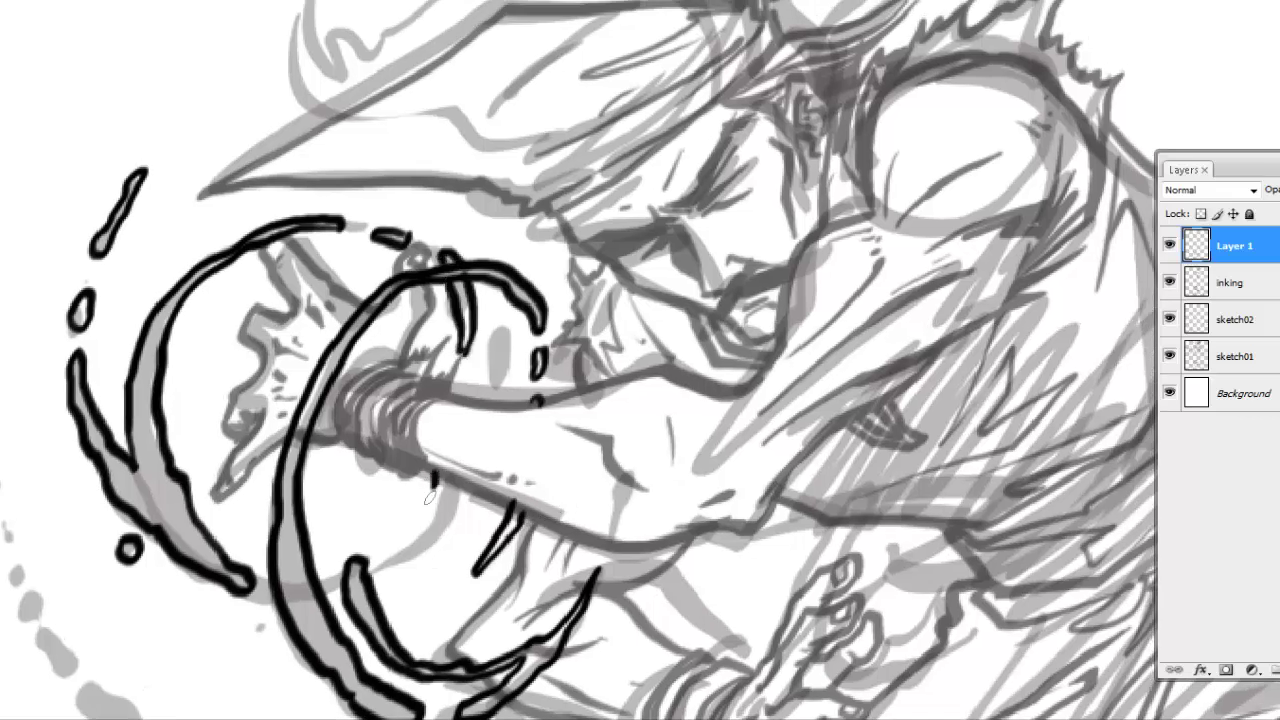
pyautogui.moveTo(393, 567)
pyautogui.mouseDown()
pyautogui.moveTo(468, 496)
pyautogui.moveTo(452, 476)
pyautogui.moveTo(428, 526)
pyautogui.mouseUp()
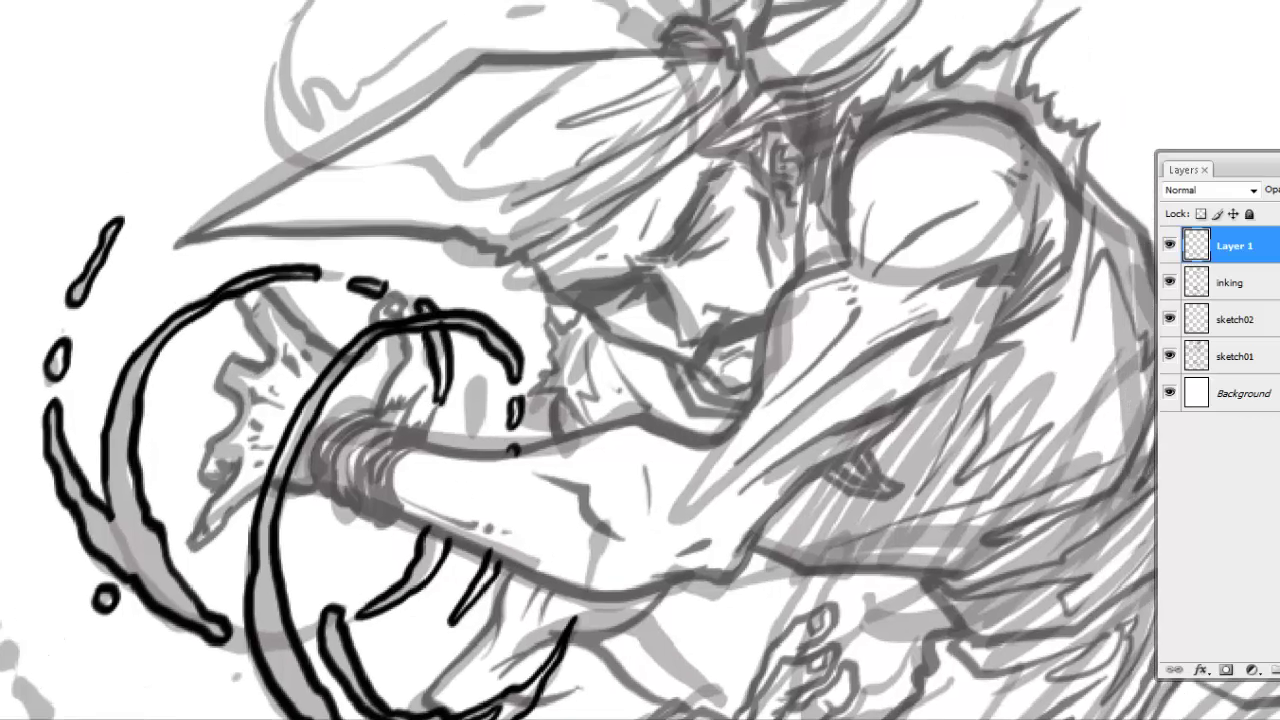
pyautogui.moveTo(476, 440)
pyautogui.mouseDown()
pyautogui.moveTo(466, 396)
pyautogui.moveTo(398, 327)
pyautogui.mouseUp()
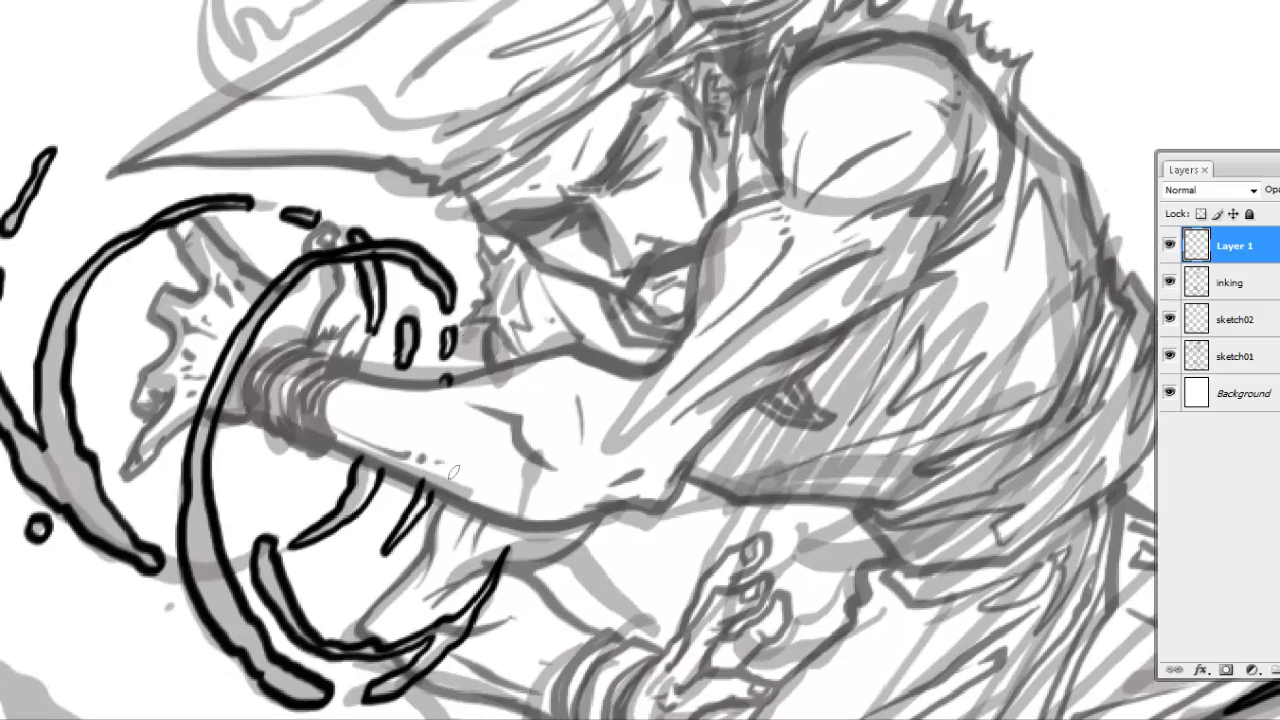
pyautogui.moveTo(440, 440); pyautogui.dragTo(514, 326)
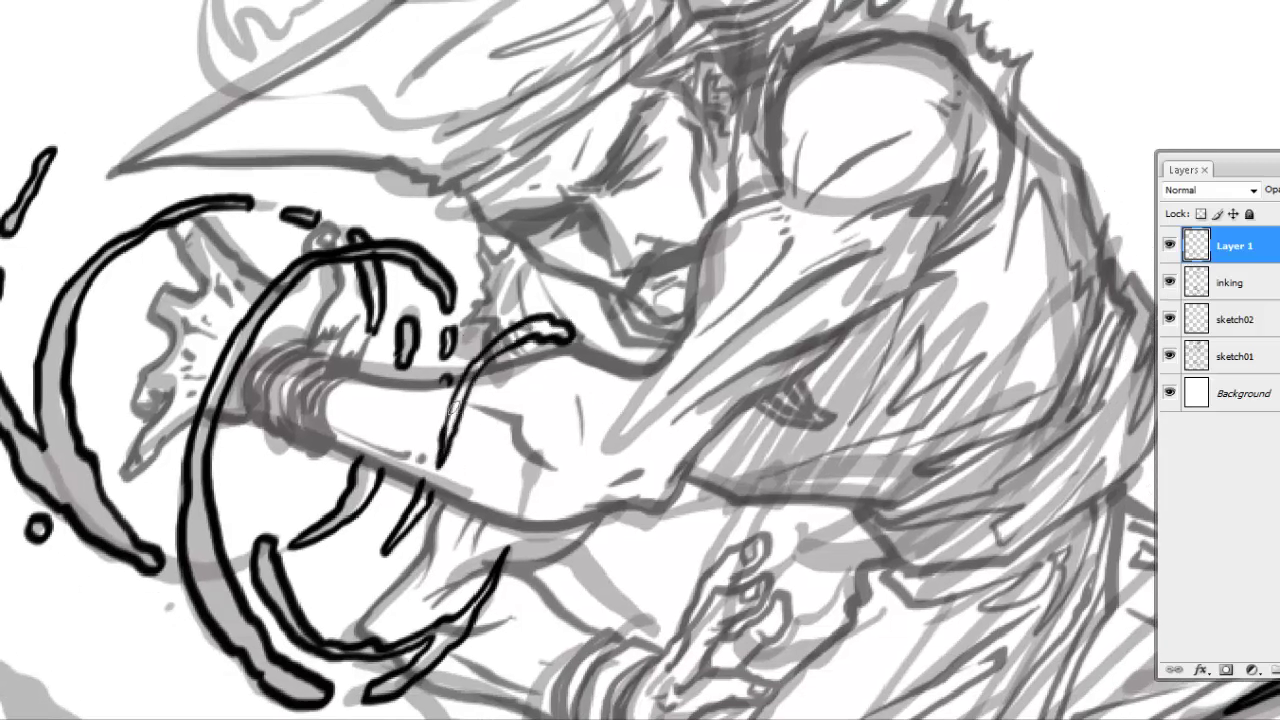
# Step: Outline the chain of small droplets and the pinched blob trailing down outside the forked water band
pyautogui.moveTo(591, 438); pyautogui.dragTo(546, 558)
pyautogui.moveTo(614, 377); pyautogui.dragTo(538, 427)
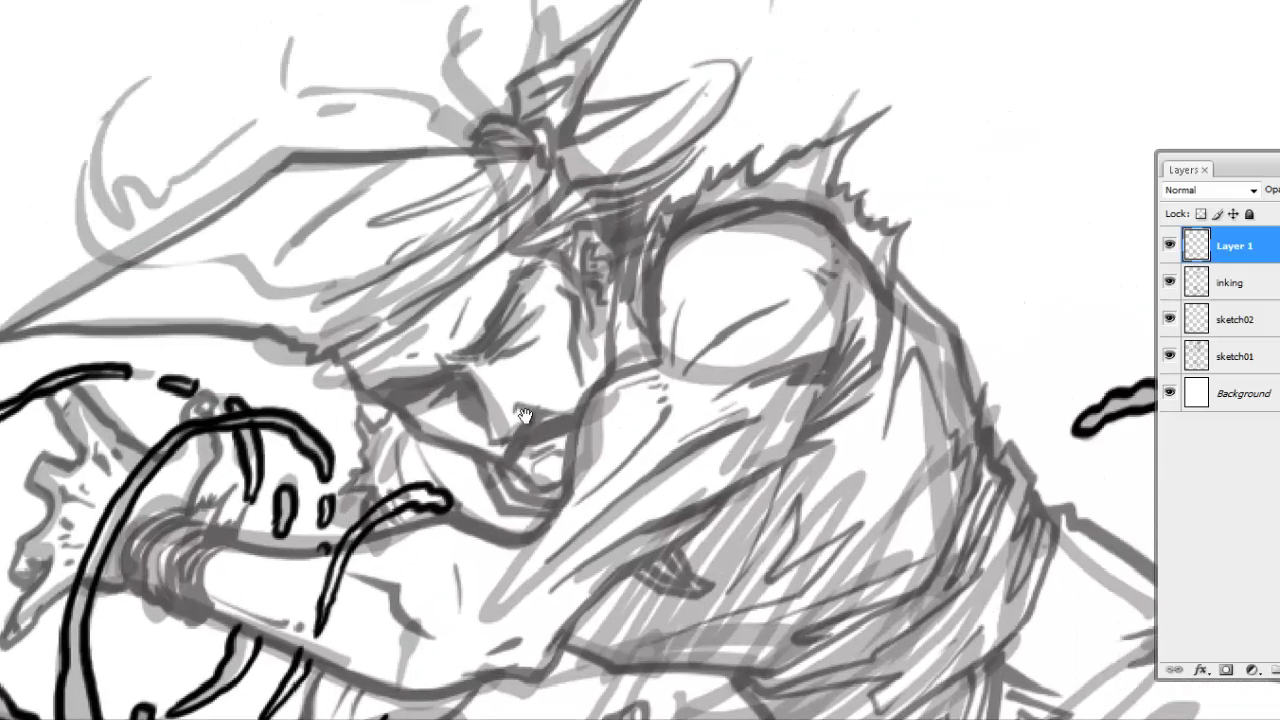
pyautogui.moveTo(437, 416); pyautogui.dragTo(877, 106)
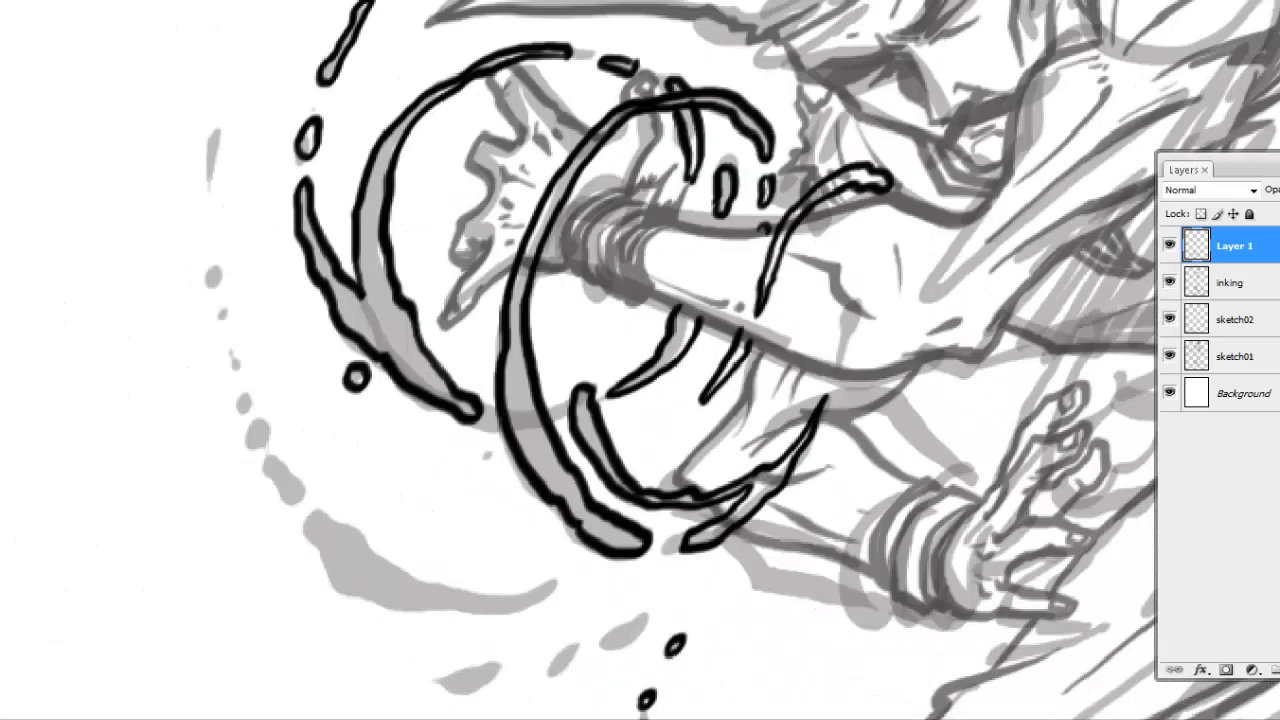
pyautogui.click(411, 221)
pyautogui.moveTo(550, 465); pyautogui.dragTo(548, 470)
pyautogui.moveTo(522, 405); pyautogui.dragTo(518, 410)
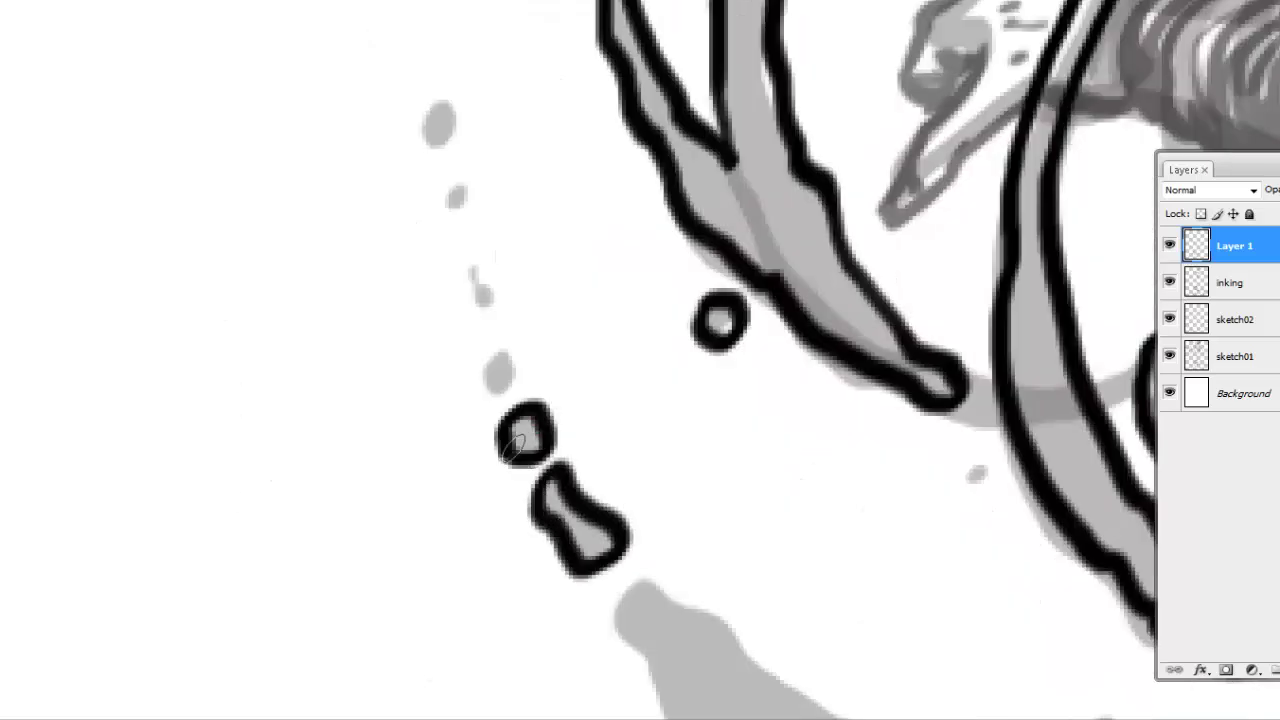
pyautogui.moveTo(500, 342)
pyautogui.mouseDown()
pyautogui.moveTo(475, 380)
pyautogui.moveTo(443, 538)
pyautogui.mouseUp()
pyautogui.moveTo(452, 420); pyautogui.dragTo(440, 475)
pyautogui.moveTo(430, 345); pyautogui.dragTo(415, 372)
pyautogui.moveTo(420, 268); pyautogui.dragTo(398, 315)
# Step: Outline the large curved water blob with a tapering tail at the lower end of the droplet chain
pyautogui.moveTo(400, 315)
pyautogui.mouseDown()
pyautogui.moveTo(673, 153)
pyautogui.moveTo(633, 239)
pyautogui.mouseUp()
pyautogui.moveTo(370, 540)
pyautogui.mouseDown()
pyautogui.moveTo(365, 445)
pyautogui.moveTo(551, 449)
pyautogui.moveTo(397, 394)
pyautogui.moveTo(514, 471)
pyautogui.mouseUp()
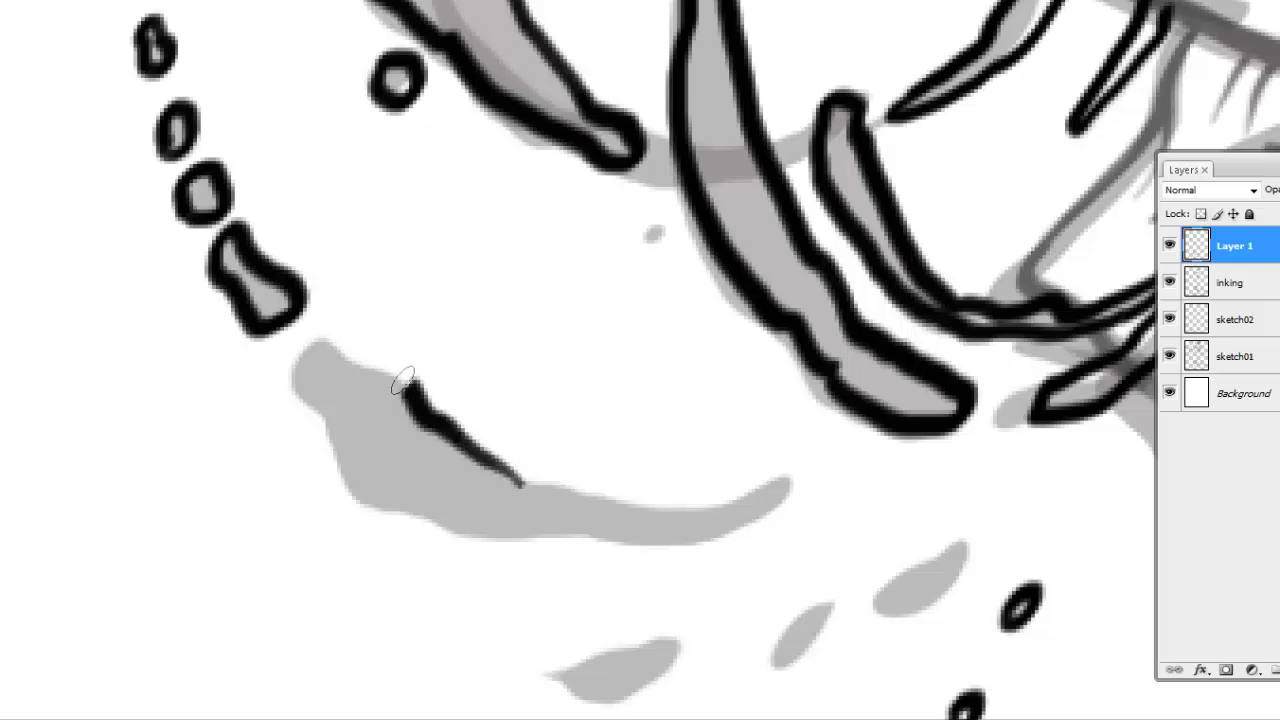
pyautogui.moveTo(400, 372)
pyautogui.mouseDown()
pyautogui.moveTo(512, 528)
pyautogui.moveTo(786, 488)
pyautogui.mouseUp()
pyautogui.moveTo(752, 600); pyautogui.dragTo(529, 451)
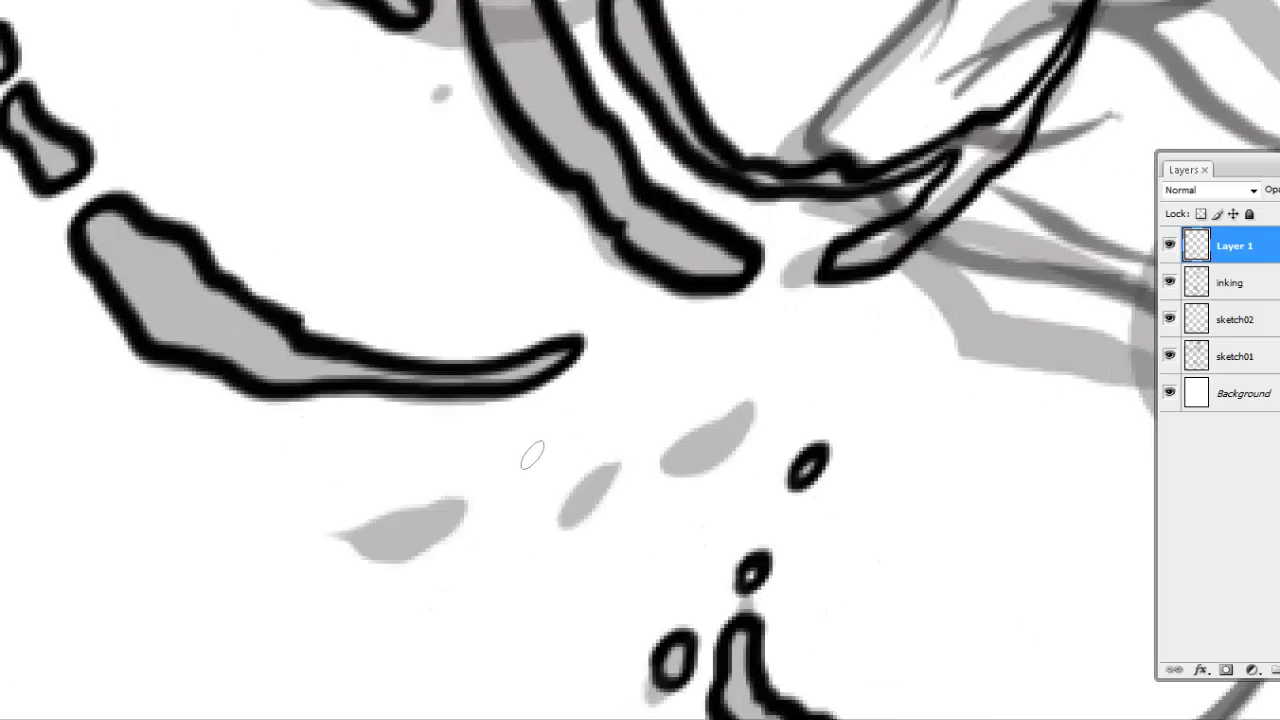
# Step: Outline the sliver below the lower arm's elbow and the thin streak running between the two arms toward the torso
pyautogui.hotkey('ctrl', '-')
pyautogui.hotkey('ctrl', '-')
pyautogui.hotkey('ctrl', '-')
pyautogui.moveTo(806, 340); pyautogui.dragTo(658, 392)
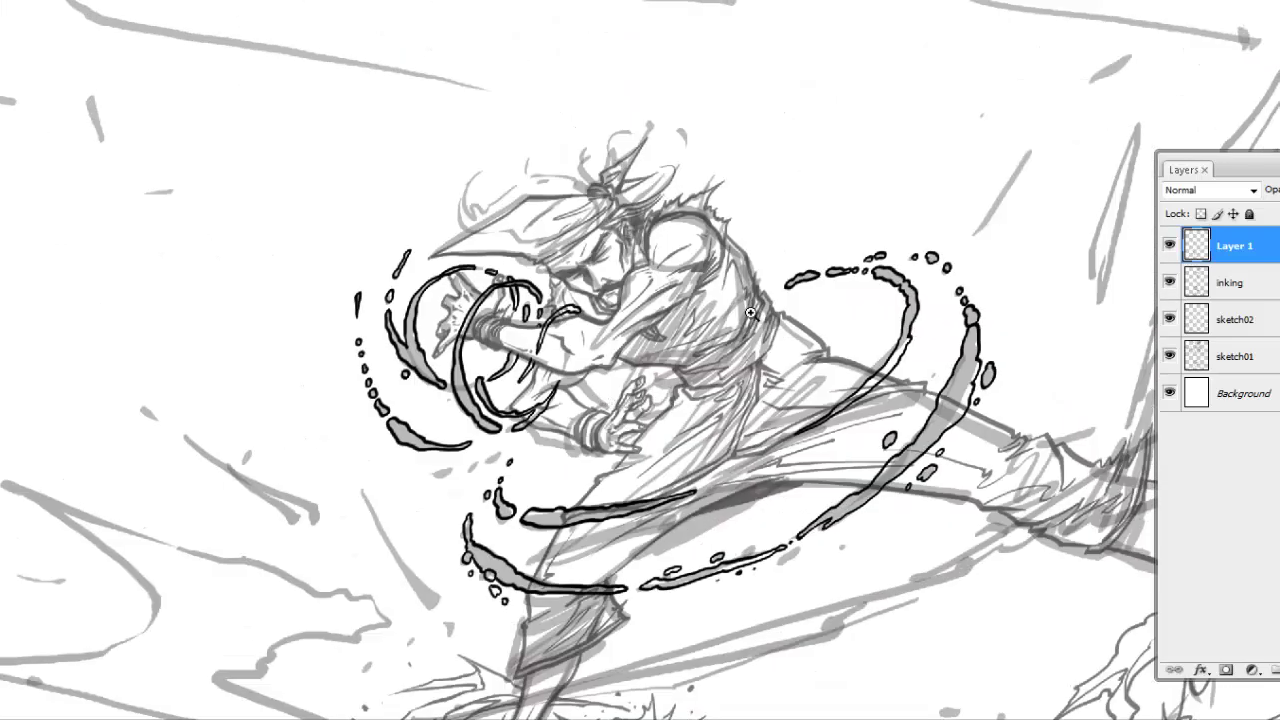
pyautogui.moveTo(750, 313); pyautogui.dragTo(621, 267)
pyautogui.hotkey('ctrl', '+')
pyautogui.hotkey('ctrl', '+')
pyautogui.hotkey('ctrl', '+')
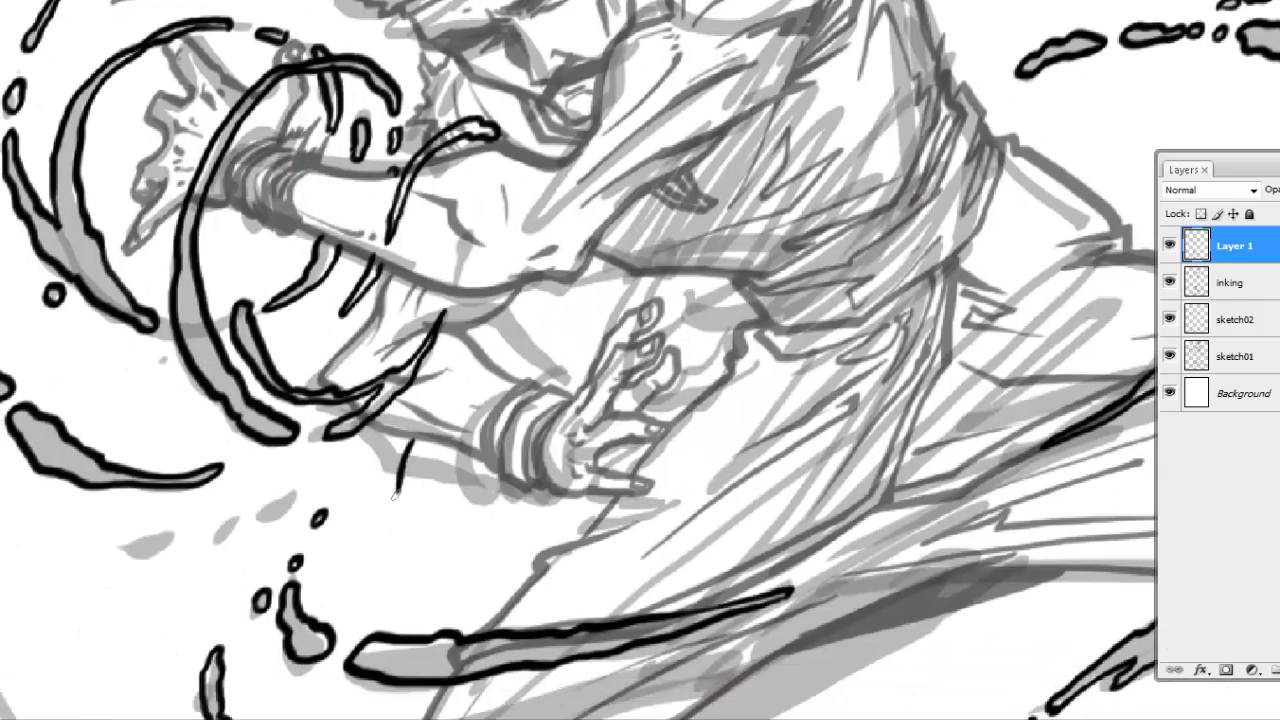
pyautogui.moveTo(550, 313); pyautogui.dragTo(465, 360)
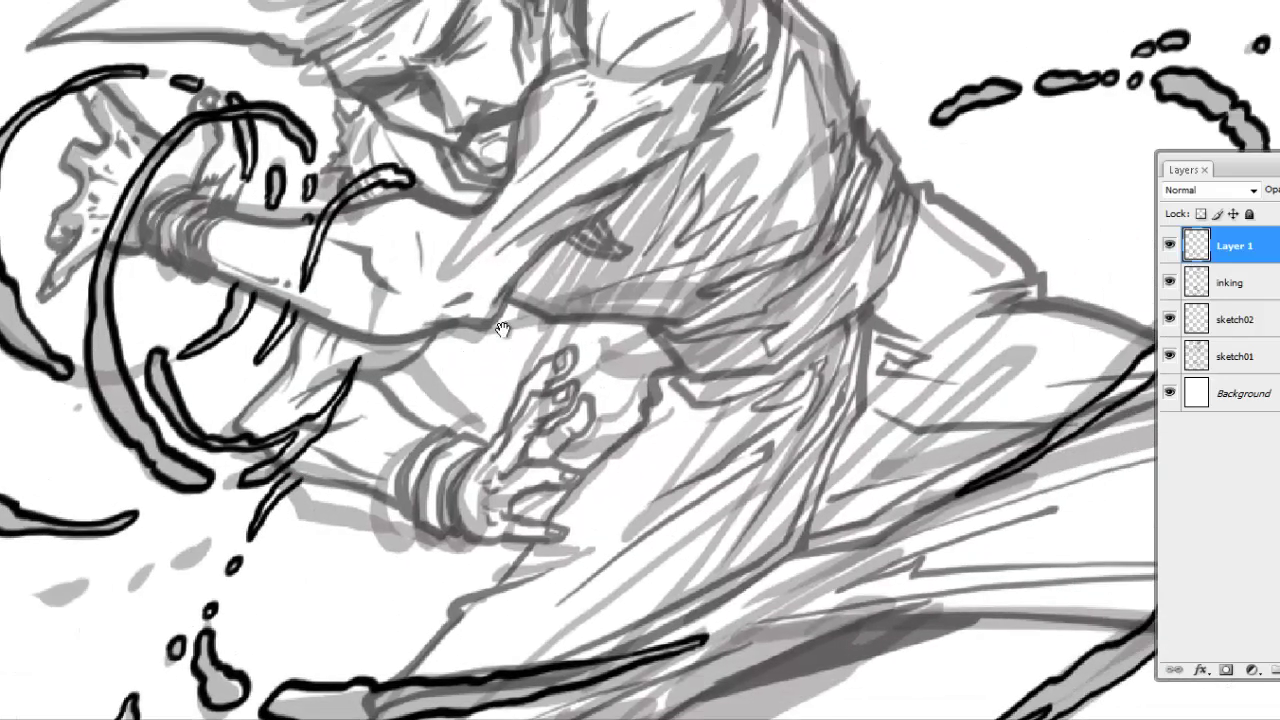
pyautogui.moveTo(388, 391); pyautogui.dragTo(473, 345)
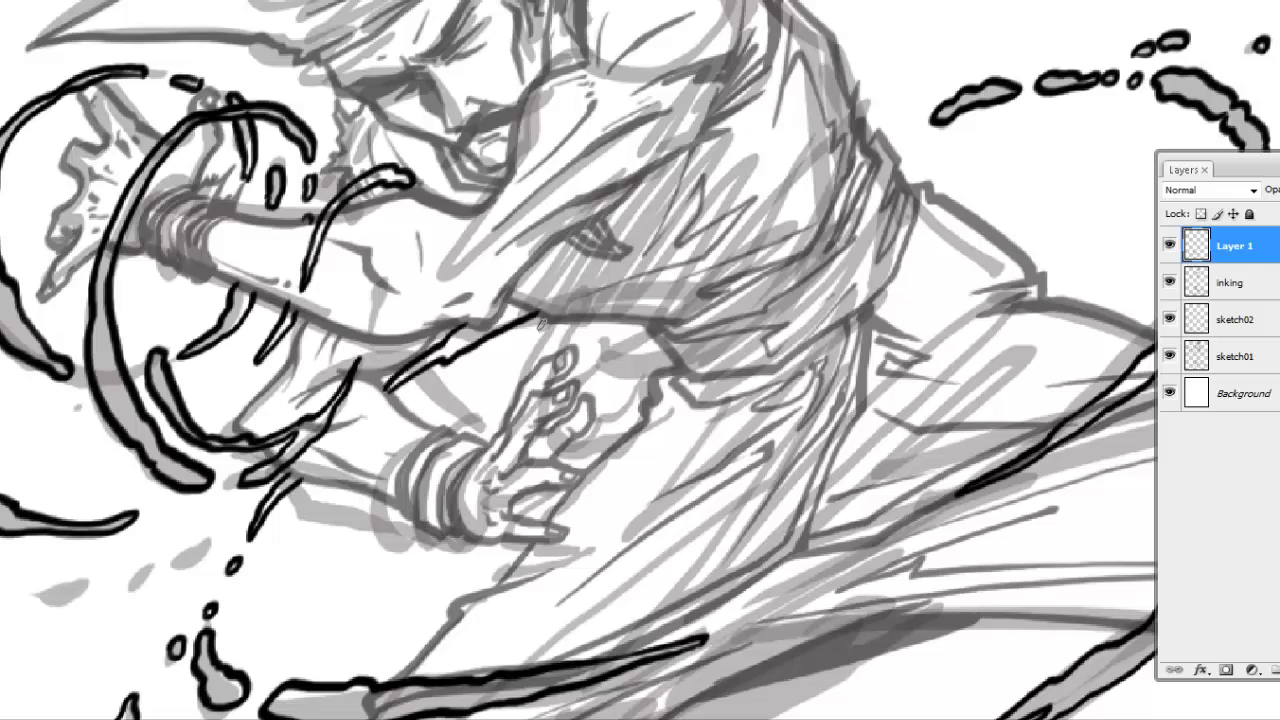
# Step: Outline a curved sliver above the teardrop blob and add small droplets near the ends of the water arcs
pyautogui.hotkey('ctrl', '0')
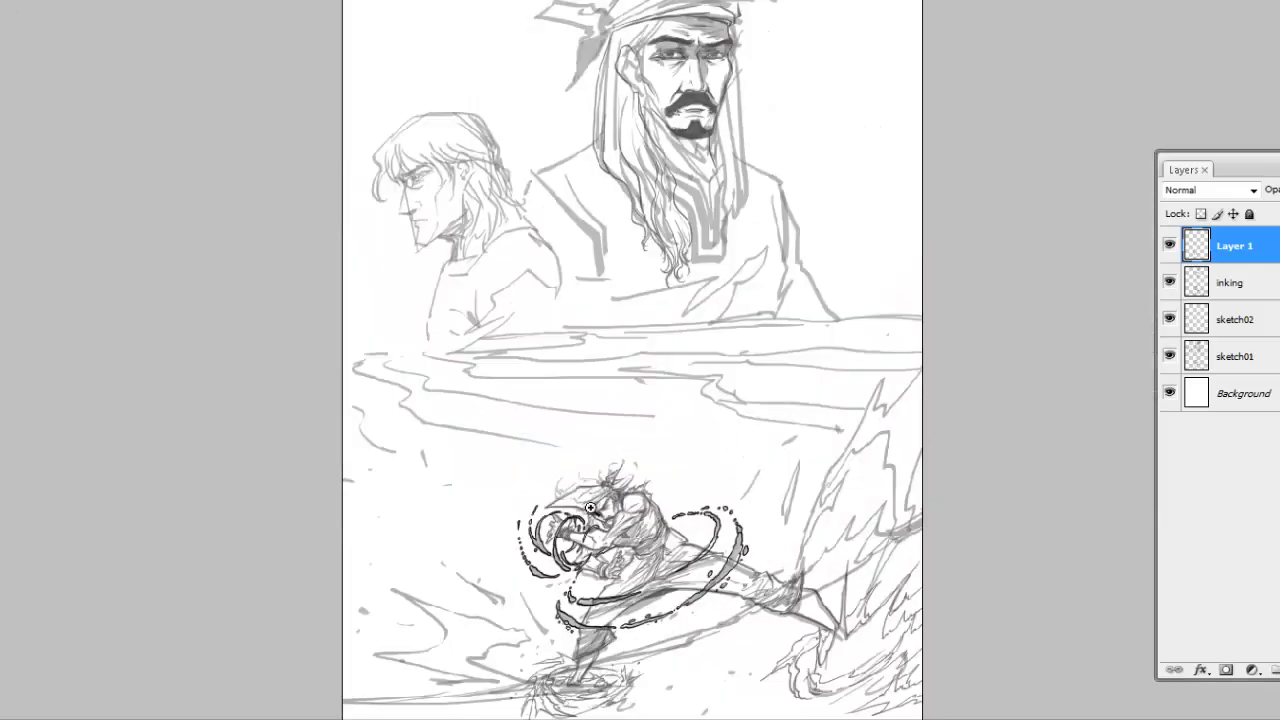
pyautogui.scroll(3, 720, 472)
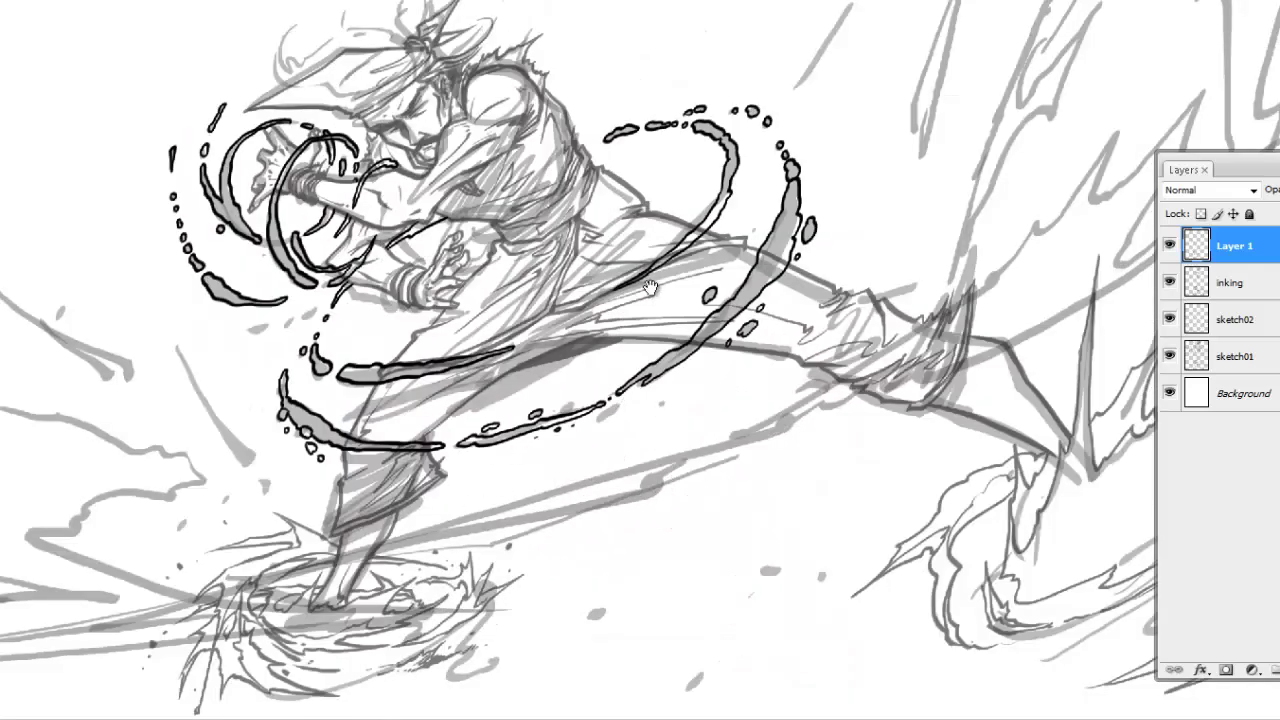
pyautogui.scroll(2, 440, 308)
pyautogui.moveTo(420, 318); pyautogui.dragTo(350, 432)
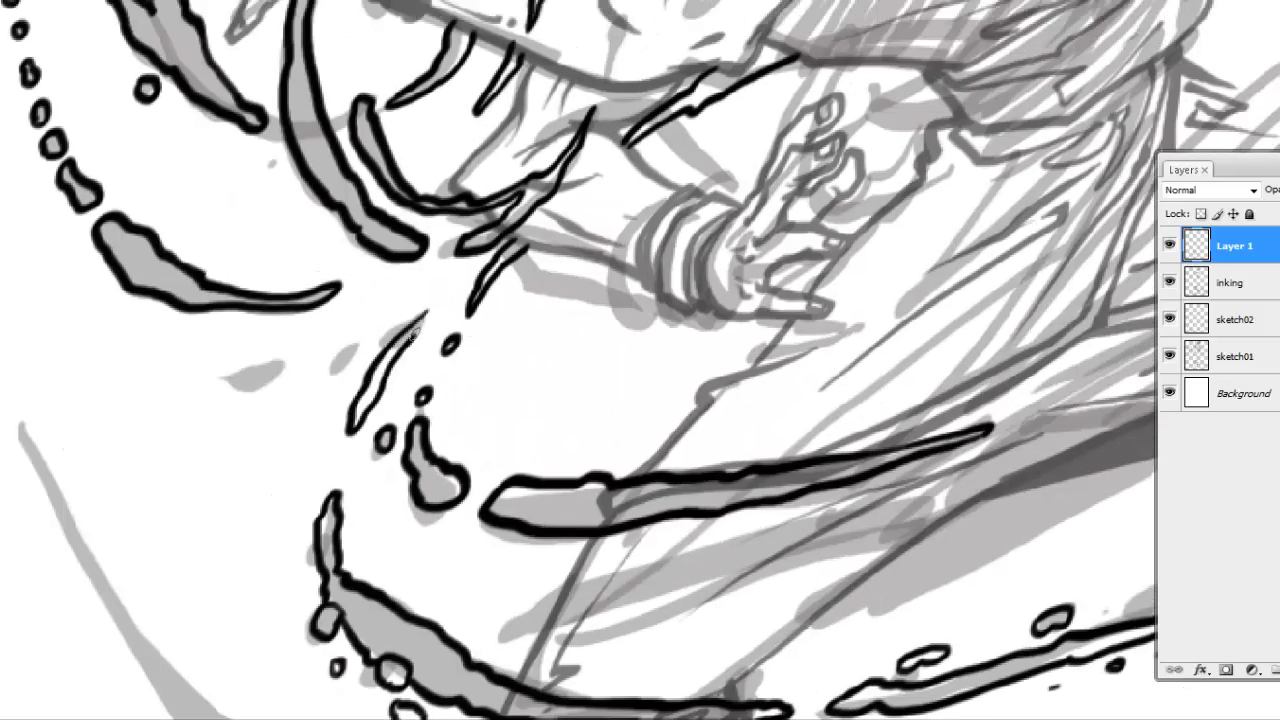
pyautogui.scroll(3, 410, 482)
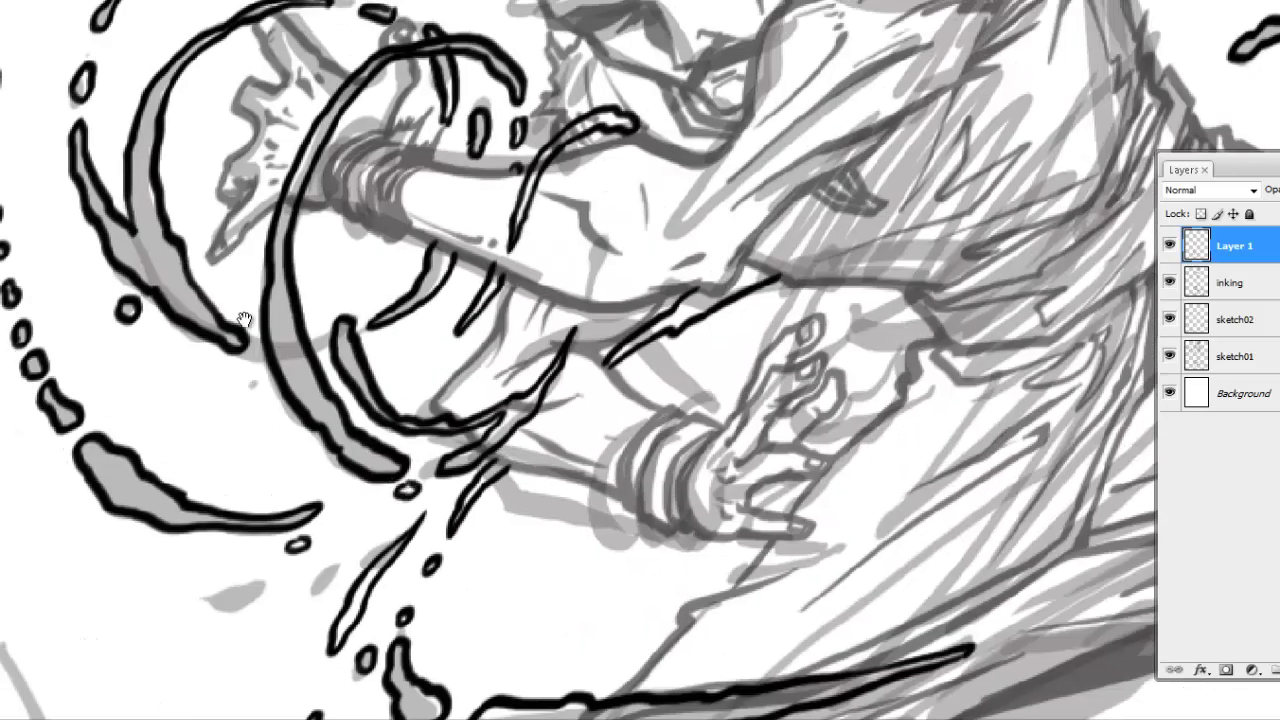
# Step: Ink the hooked inner contour and long pointed spike of the jagged splash beyond the kicking leg
pyautogui.moveTo(243, 320)
pyautogui.mouseDown()
pyautogui.moveTo(828, 392)
pyautogui.moveTo(842, 470)
pyautogui.moveTo(822, 464)
pyautogui.mouseUp()
pyautogui.moveTo(839, 324); pyautogui.dragTo(460, 370)
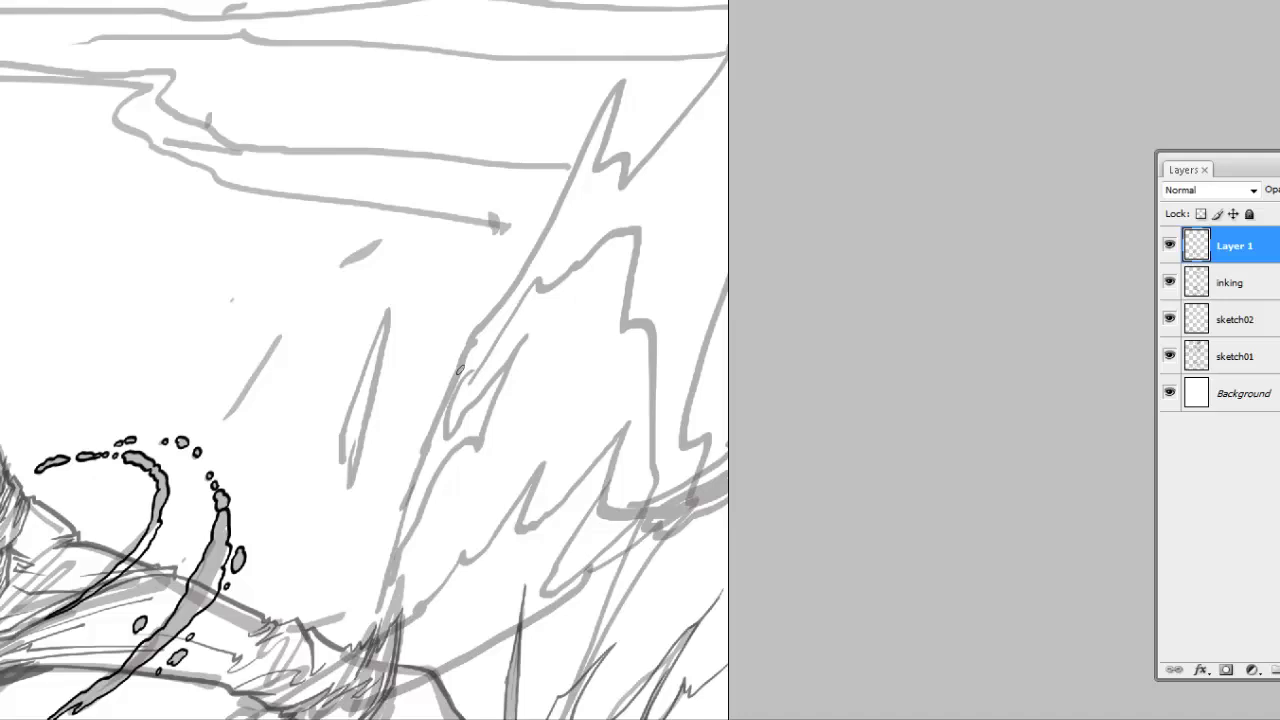
pyautogui.click(582, 349)
pyautogui.moveTo(646, 150); pyautogui.dragTo(510, 482)
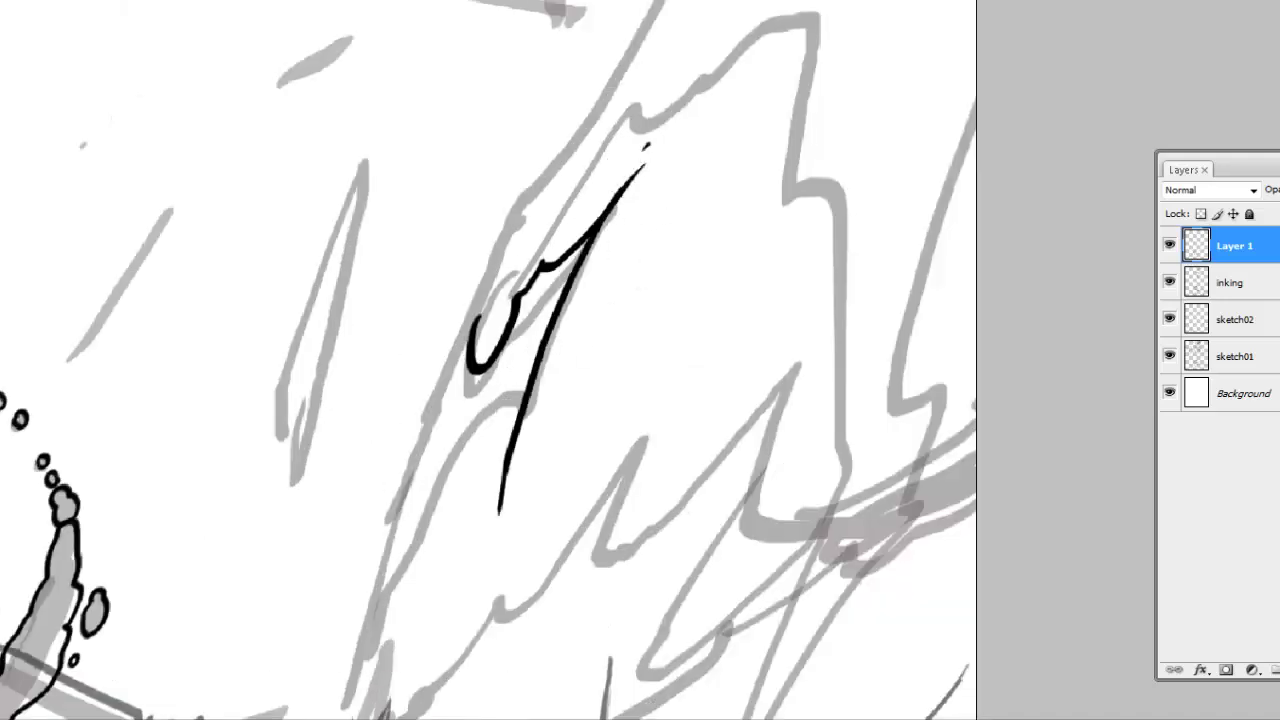
# Step: Ink the main splash's stepped lower contour and its long outer edge up to the pointed, jagged crest near the canvas edge
pyautogui.moveTo(557, 446); pyautogui.dragTo(575, 384)
pyautogui.moveTo(533, 344); pyautogui.dragTo(383, 593)
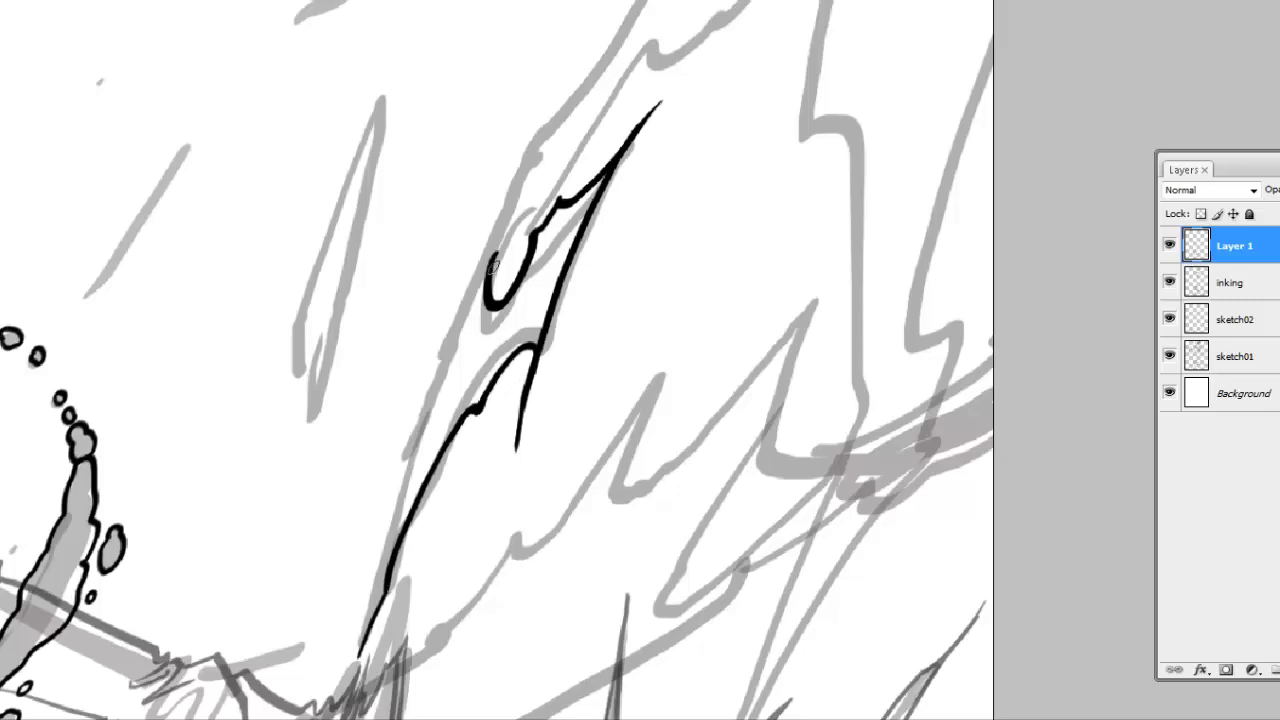
pyautogui.moveTo(492, 265)
pyautogui.mouseDown()
pyautogui.moveTo(375, 508)
pyautogui.moveTo(460, 275)
pyautogui.moveTo(425, 455)
pyautogui.moveTo(645, 70)
pyautogui.moveTo(570, 252)
pyautogui.moveTo(643, 198)
pyautogui.mouseUp()
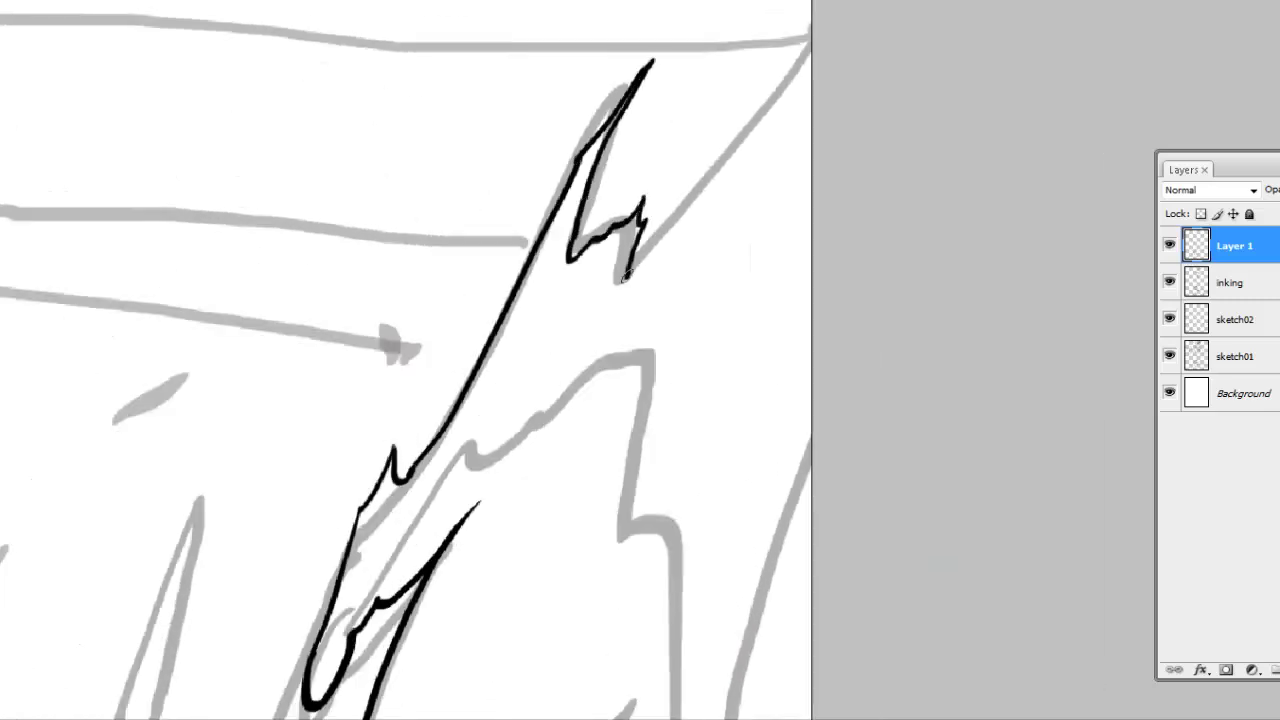
pyautogui.moveTo(626, 272); pyautogui.dragTo(554, 389)
# Step: Ink the splash's inner contour as an arc rising to a high peak, then a notched edge descending toward the kicking leg
pyautogui.scroll(-5, 300, 400)
pyautogui.scroll(1, 276, 400)
pyautogui.moveTo(253, 462)
pyautogui.mouseDown()
pyautogui.moveTo(393, 222)
pyautogui.moveTo(436, 212)
pyautogui.moveTo(586, 120)
pyautogui.moveTo(560, 310)
pyautogui.mouseUp()
pyautogui.moveTo(600, 320); pyautogui.dragTo(524, 237)
pyautogui.moveTo(512, 250); pyautogui.dragTo(505, 530)
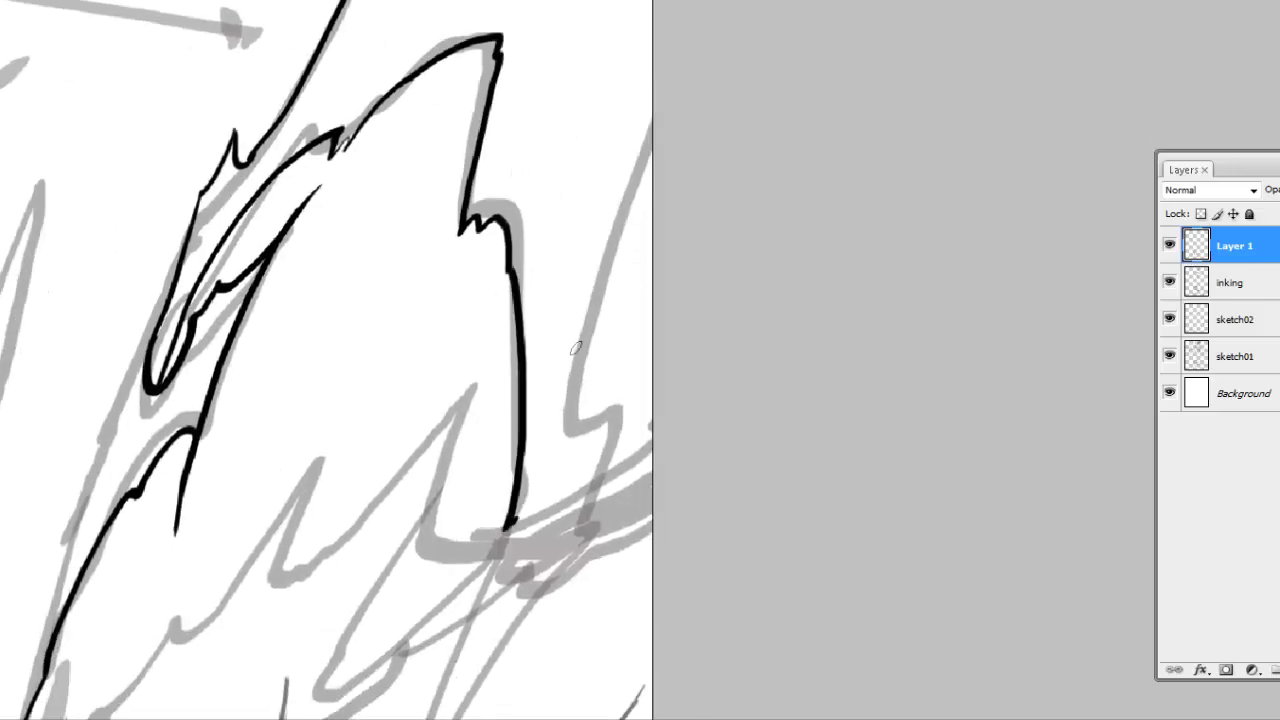
# Step: Ink the hooked, jagged contour at the canvas edge and continue it as a long curve down beyond the kicking foot
pyautogui.moveTo(620, 170)
pyautogui.mouseDown()
pyautogui.moveTo(645, 460)
pyautogui.moveTo(741, 70)
pyautogui.mouseUp()
pyautogui.moveTo(686, 160); pyautogui.dragTo(440, 565)
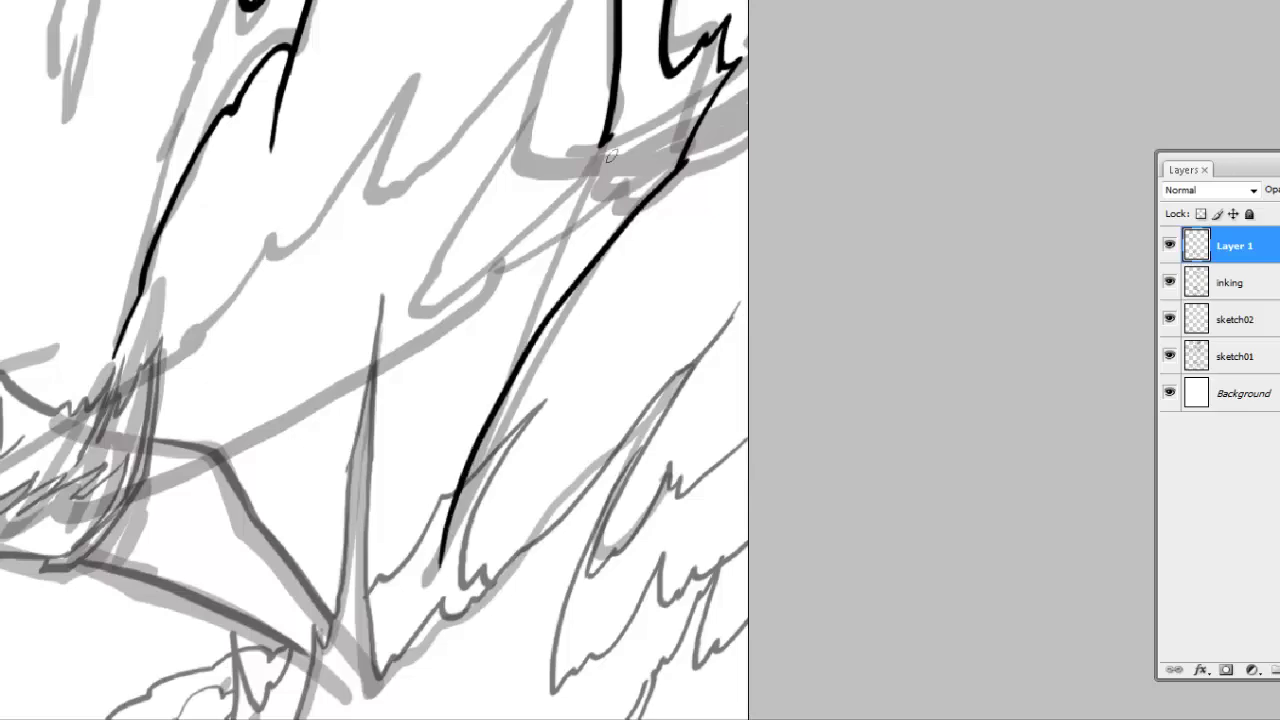
pyautogui.moveTo(608, 155)
pyautogui.mouseDown()
pyautogui.moveTo(486, 400)
pyautogui.moveTo(440, 610)
pyautogui.mouseUp()
pyautogui.hotkey('ctrl', 'z')
pyautogui.scroll(-5, 766, 280)
pyautogui.scroll(5, 777, 470)
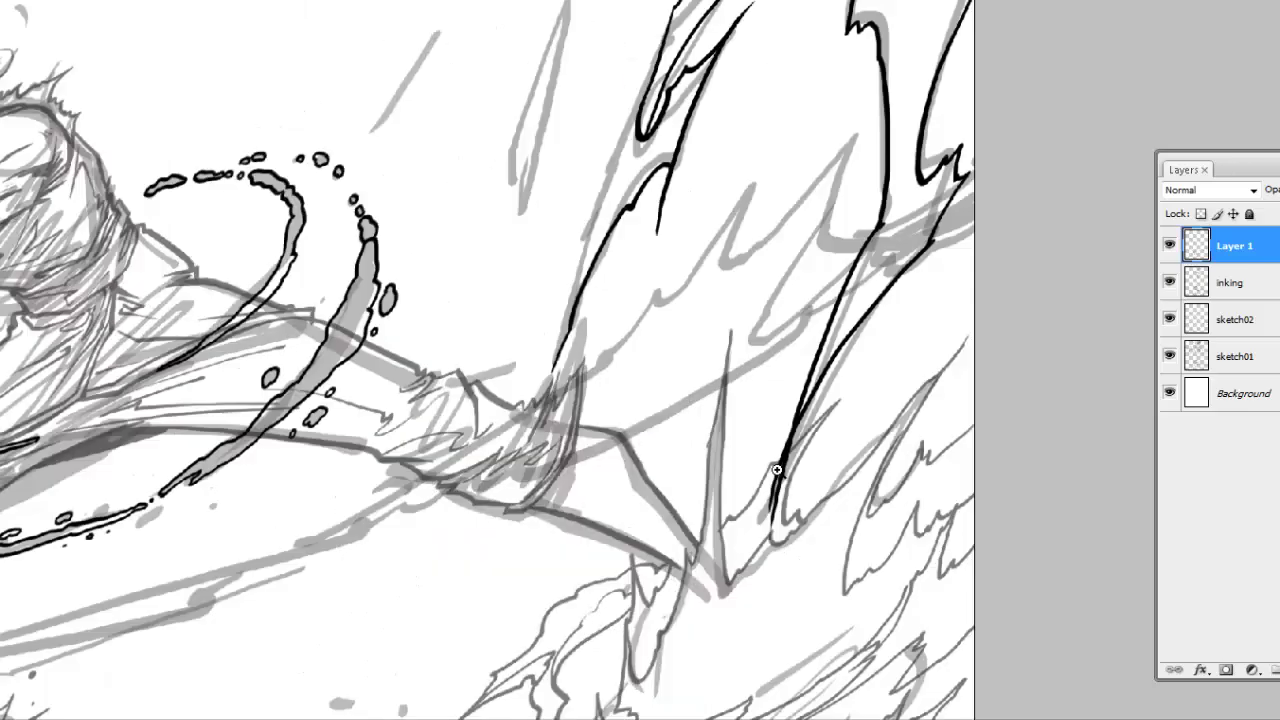
# Step: Merge the two long splash edges into one tapered point above the sketched spray beside the kicking foot
pyautogui.scroll(4, 777, 470)
pyautogui.hotkey('ctrl', 'alt', 'z')
pyautogui.hotkey('ctrl', 'alt', 'z')
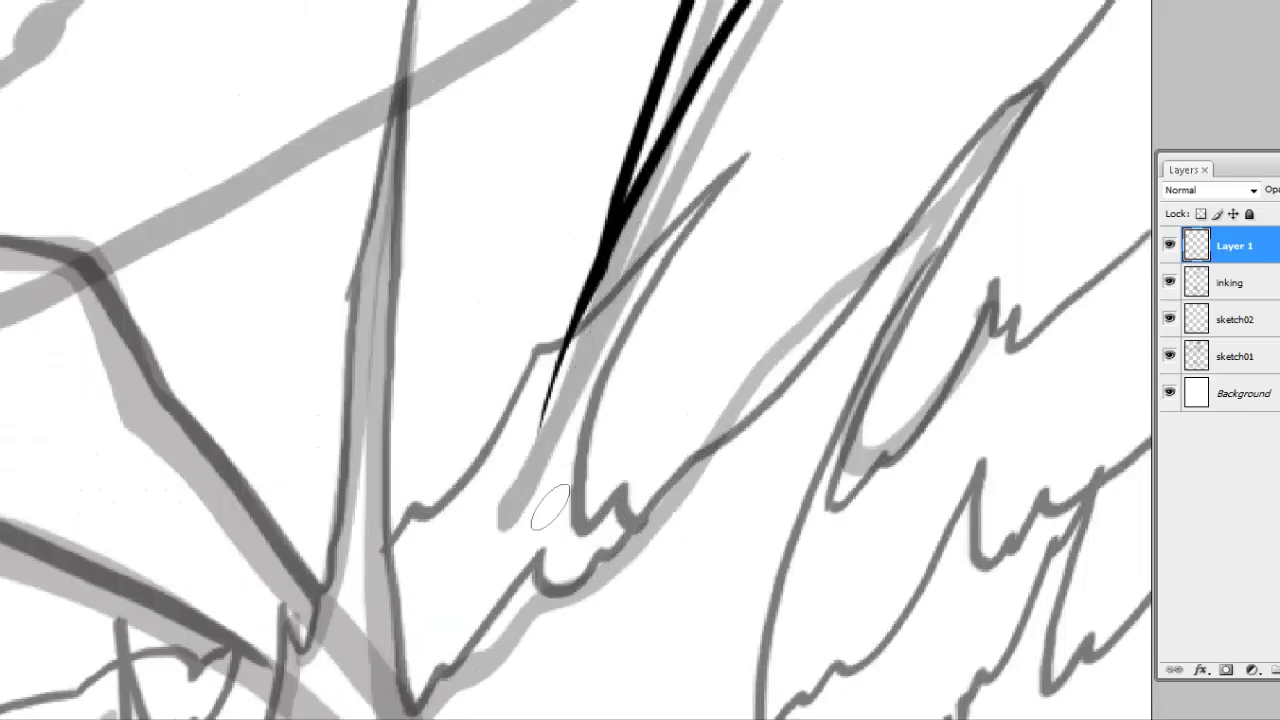
pyautogui.moveTo(560, 385)
pyautogui.mouseDown()
pyautogui.moveTo(553, 430)
pyautogui.moveTo(404, 599)
pyautogui.mouseUp()
pyautogui.moveTo(876, 125); pyautogui.dragTo(756, 375)
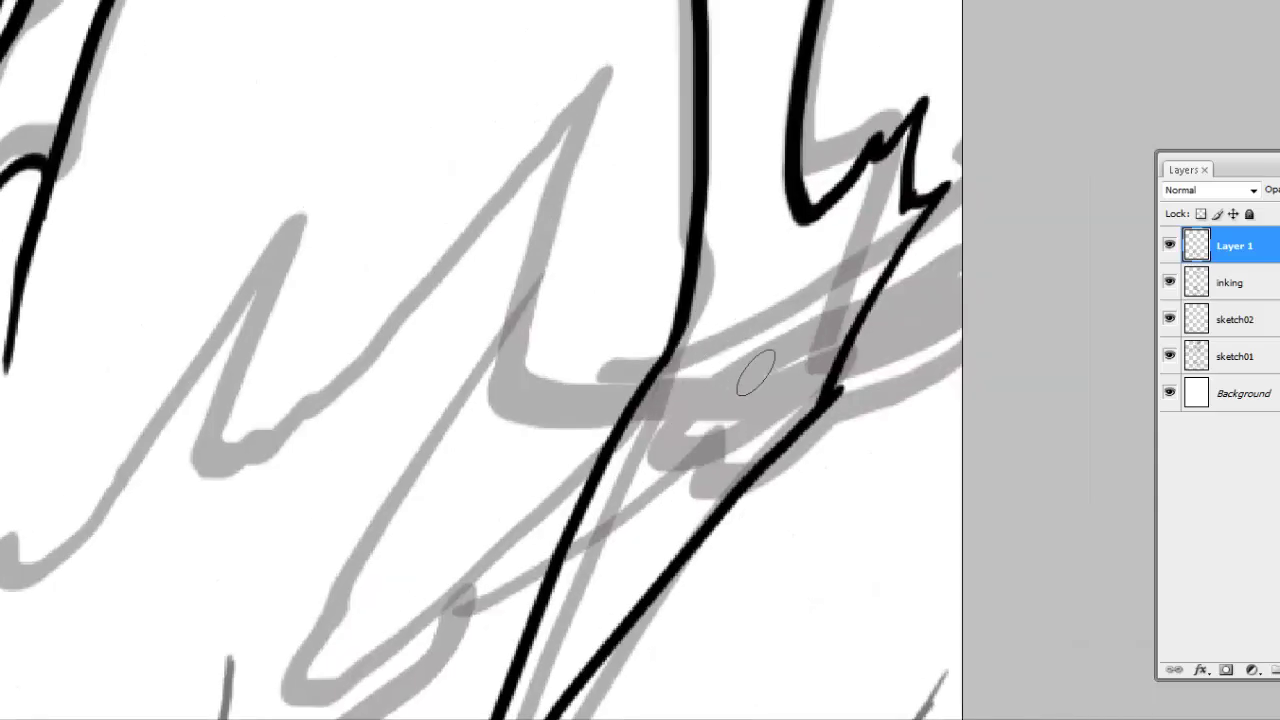
# Step: Close the gap in the splash's upper inner contour with small jagged tips next to the high peak
pyautogui.moveTo(470, 288); pyautogui.dragTo(523, 349)
pyautogui.moveTo(520, 140)
pyautogui.mouseDown()
pyautogui.moveTo(480, 295)
pyautogui.moveTo(405, 384)
pyautogui.mouseUp()
pyautogui.moveTo(280, 450); pyautogui.dragTo(556, 182)
pyautogui.moveTo(515, 270)
pyautogui.mouseDown()
pyautogui.moveTo(571, 163)
pyautogui.moveTo(423, 306)
pyautogui.moveTo(430, 250)
pyautogui.mouseUp()
pyautogui.rightClick(470, 328)
pyautogui.click(508, 326)
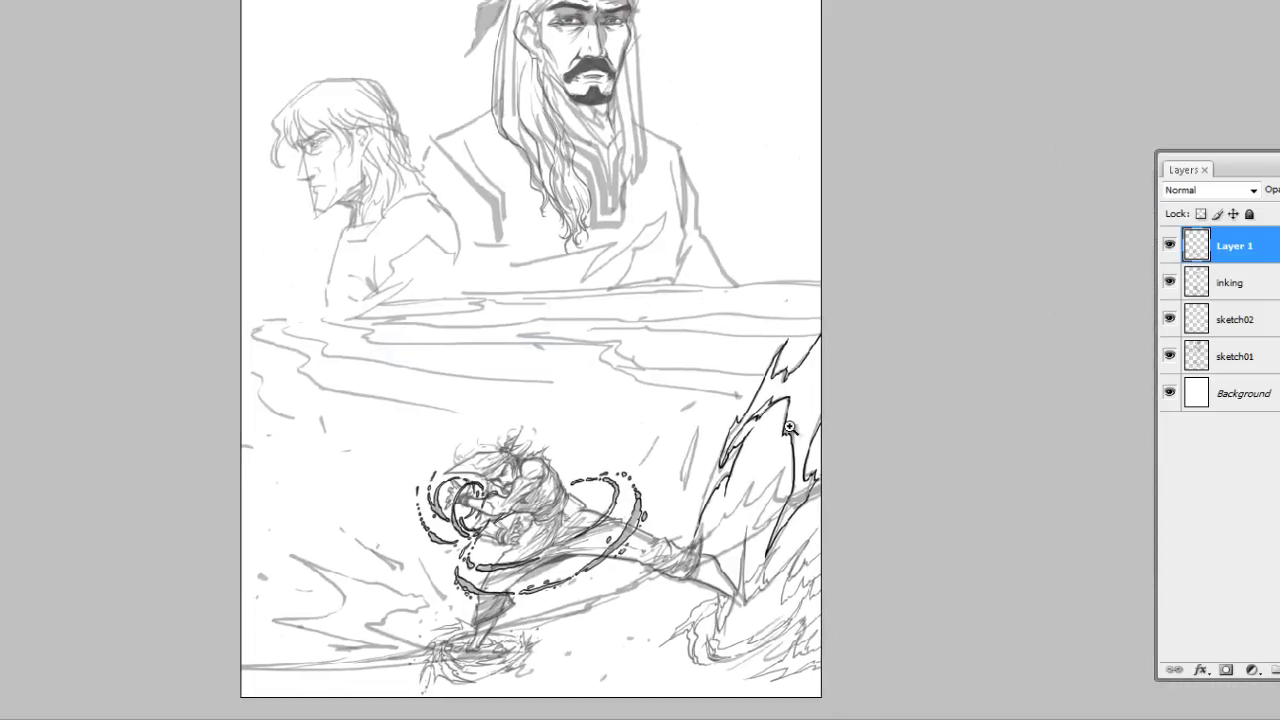
# Step: Ink a tall, narrow spike with a ragged base between the main splash and the kicking leg's ankle
pyautogui.scroll(5, 694, 419)
pyautogui.moveTo(522, 418)
pyautogui.mouseDown()
pyautogui.moveTo(488, 385)
pyautogui.moveTo(470, 236)
pyautogui.moveTo(425, 555)
pyautogui.moveTo(440, 645)
pyautogui.mouseUp()
pyautogui.moveTo(298, 554); pyautogui.dragTo(484, 334)
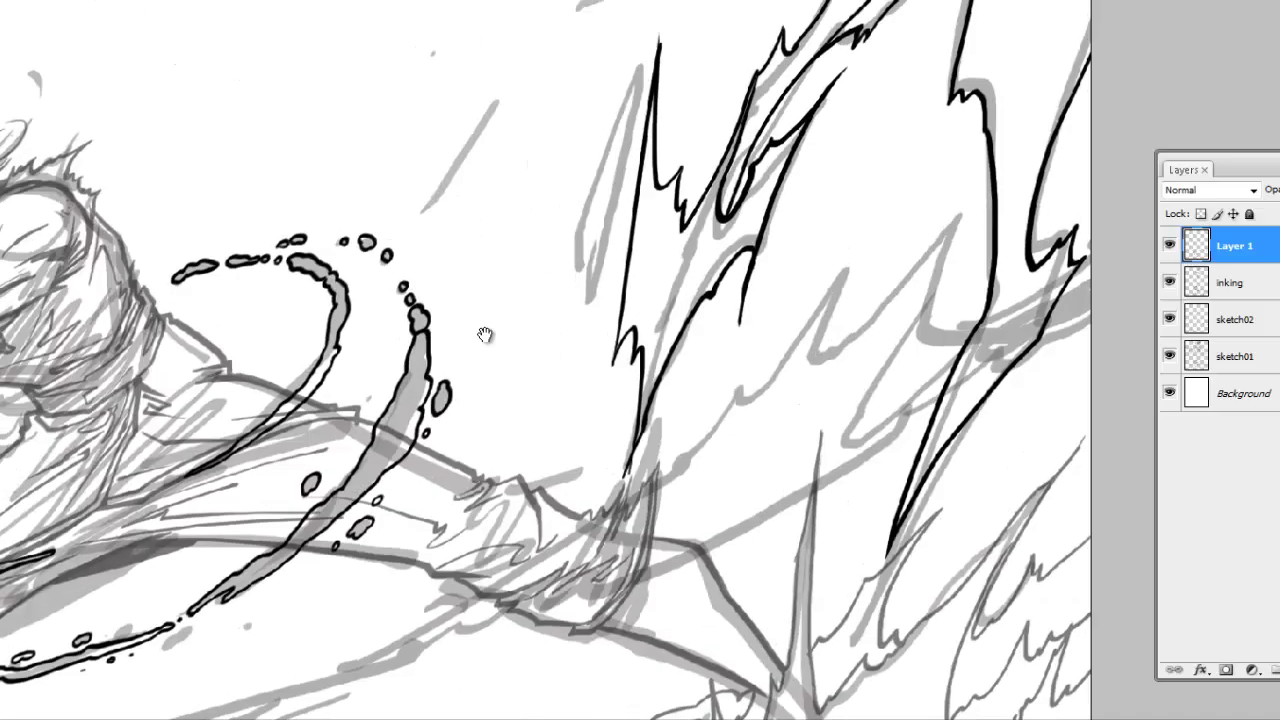
# Step: Ink further jagged spikes and ragged lower contours on the fighter's side of the splash, undoing the unwanted strokes
pyautogui.moveTo(473, 290)
pyautogui.mouseDown()
pyautogui.moveTo(520, 445)
pyautogui.moveTo(585, 305)
pyautogui.moveTo(610, 95)
pyautogui.mouseUp()
pyautogui.moveTo(610, 95)
pyautogui.mouseDown()
pyautogui.moveTo(605, 265)
pyautogui.moveTo(518, 348)
pyautogui.moveTo(516, 174)
pyautogui.mouseUp()
pyautogui.moveTo(514, 288); pyautogui.dragTo(474, 64)
pyautogui.hotkey('ctrl', 'z')
pyautogui.moveTo(440, 490)
pyautogui.mouseDown()
pyautogui.moveTo(392, 348)
pyautogui.moveTo(382, 155)
pyautogui.mouseUp()
pyautogui.hotkey('ctrl', 'alt', 'z')
pyautogui.hotkey('ctrl', 'alt', 'z')
pyautogui.hotkey('ctrl', 'alt', 'z')
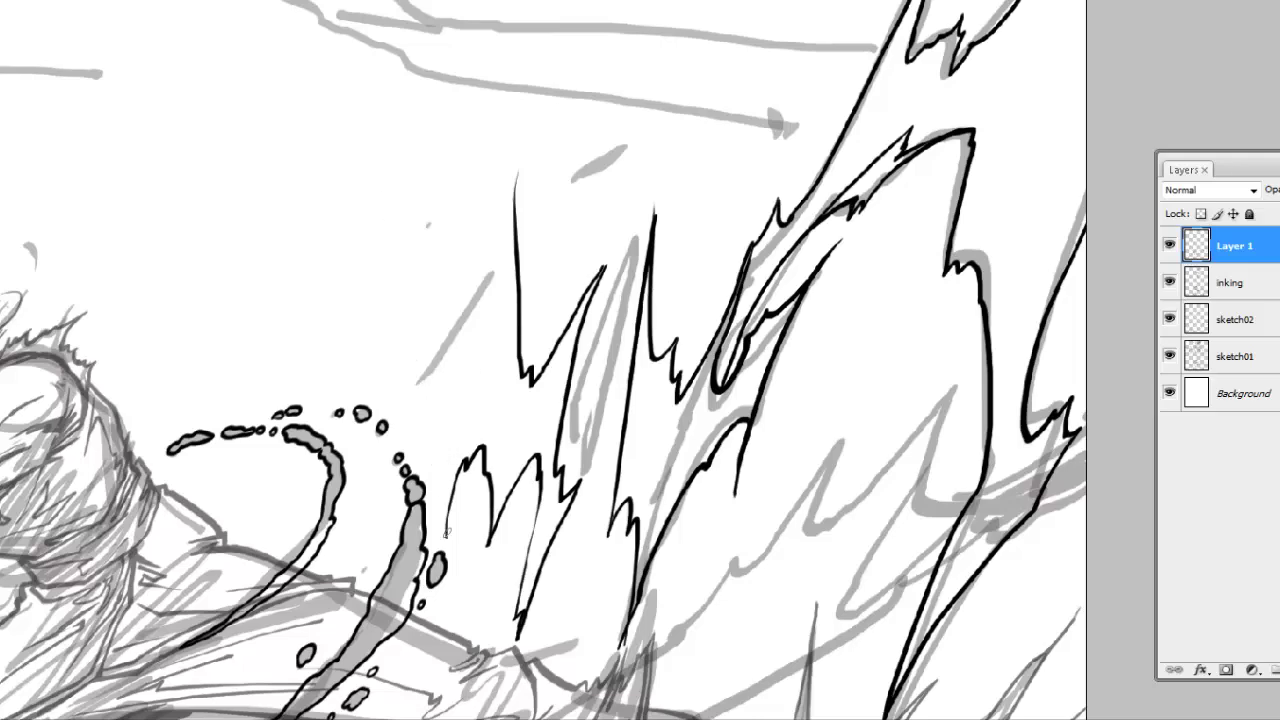
# Step: Ink the tallest spike, the smaller outer spike and the side edge that closes the spike cluster near the water arc
pyautogui.moveTo(445, 535); pyautogui.dragTo(449, 243)
pyautogui.moveTo(484, 412); pyautogui.dragTo(447, 238)
pyautogui.moveTo(478, 374); pyautogui.dragTo(530, 110)
pyautogui.rightClick(592, 430)
pyautogui.click(640, 443)
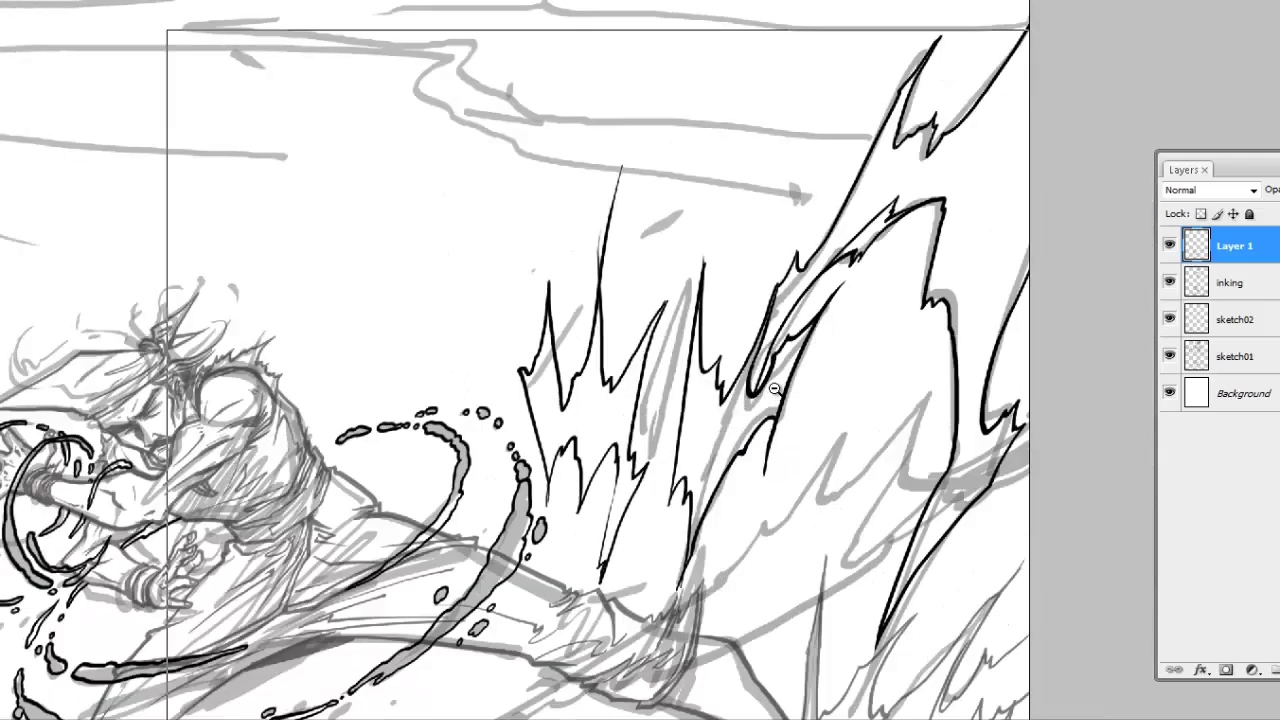
pyautogui.click(662, 446)
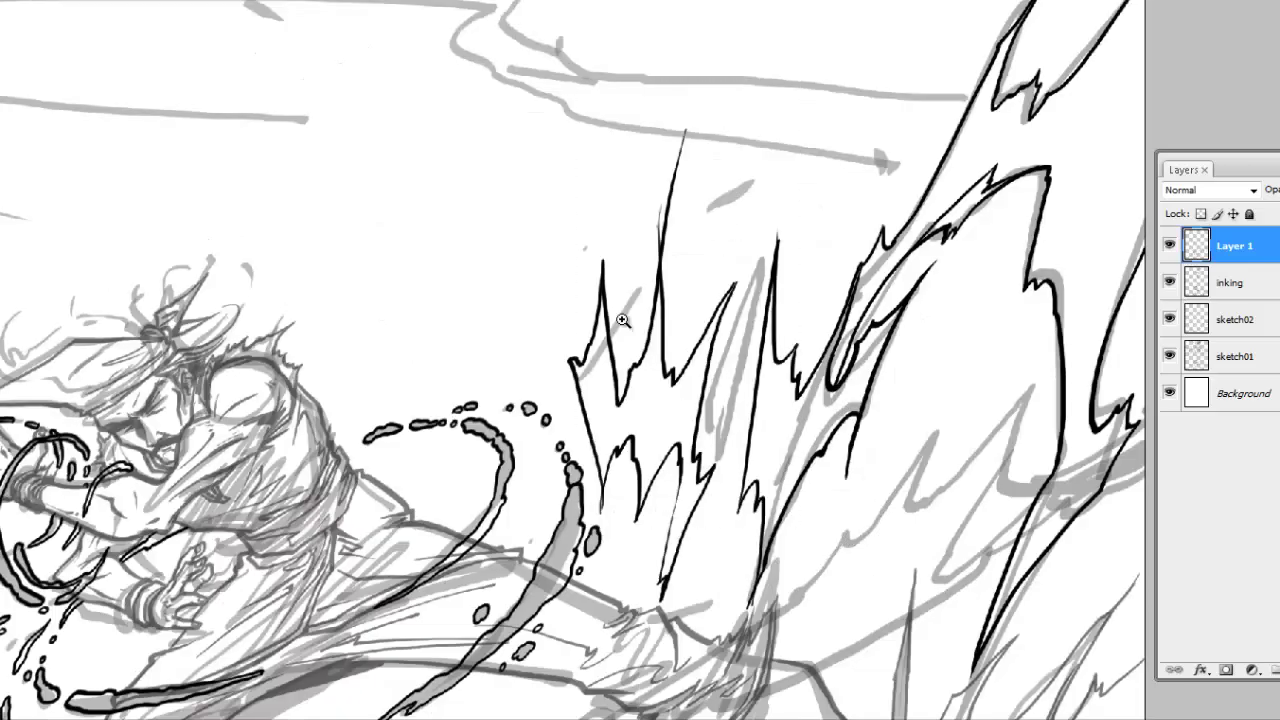
# Step: Clean up and sharpen the tips and joins of the thin spikes above the kicking leg
pyautogui.moveTo(485, 291)
pyautogui.mouseDown()
pyautogui.moveTo(545, 402)
pyautogui.moveTo(573, 100)
pyautogui.mouseUp()
pyautogui.scroll(1, 582, 205)
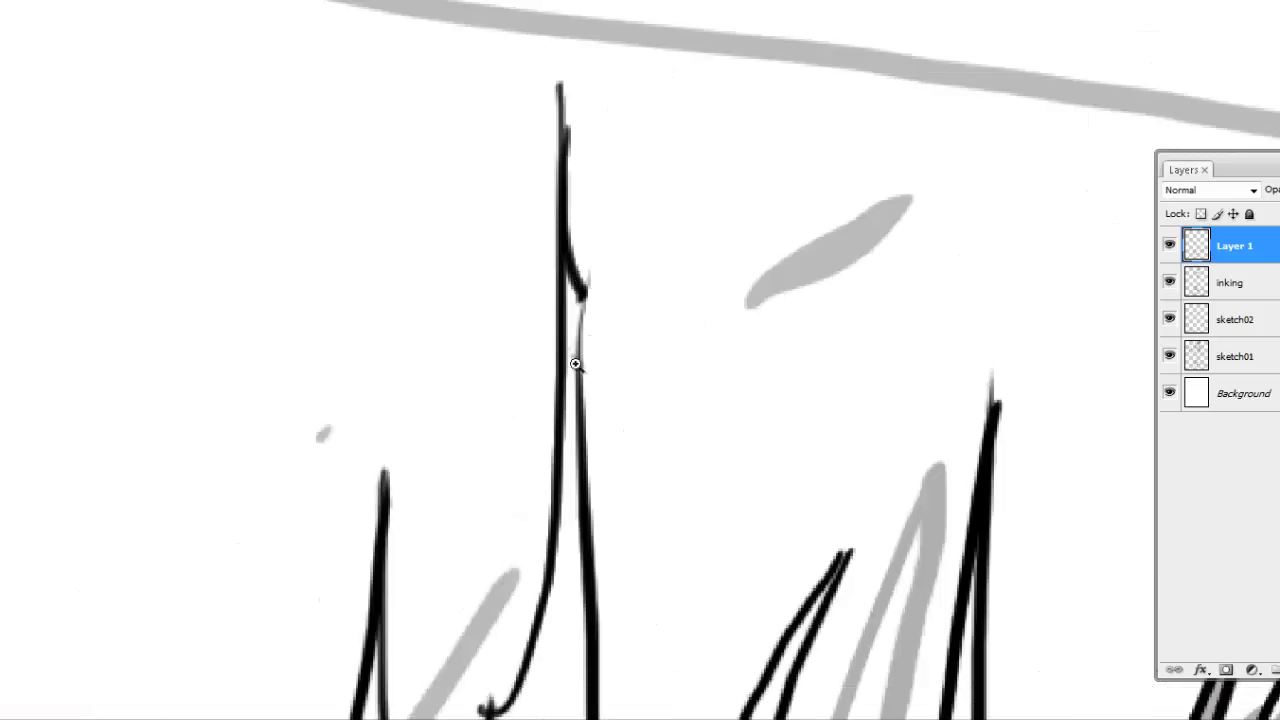
pyautogui.scroll(2, 590, 306)
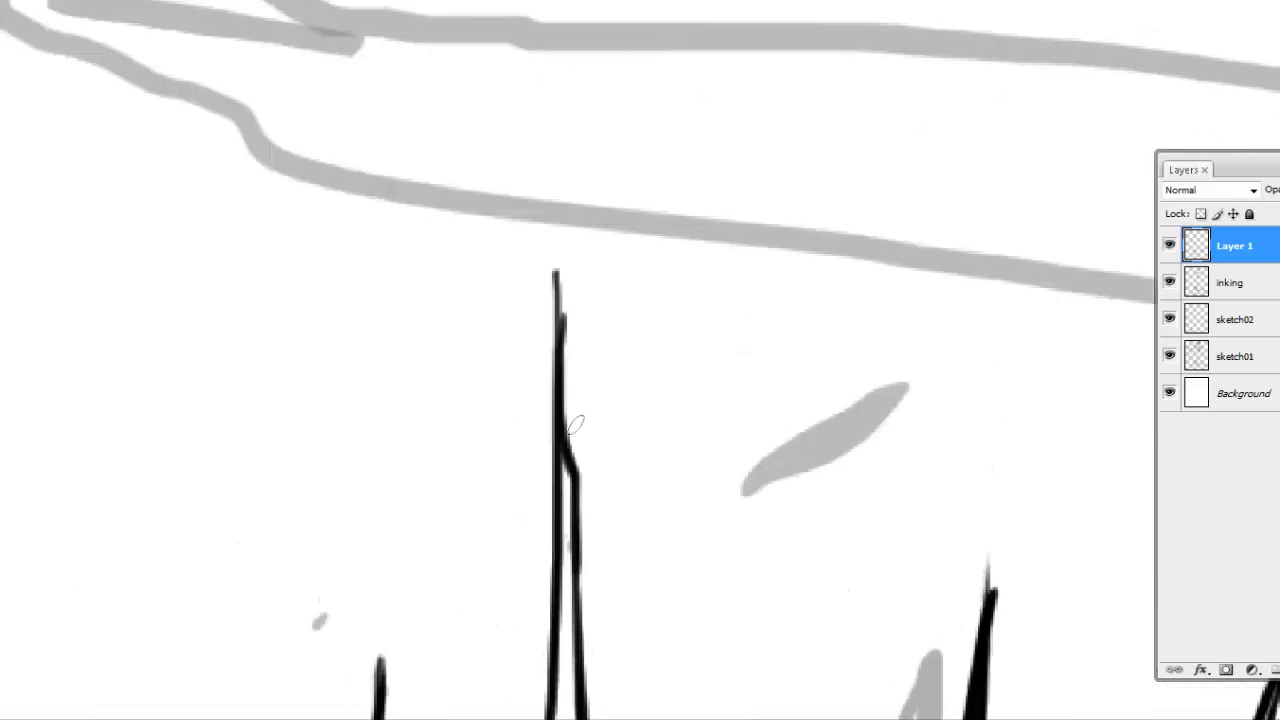
pyautogui.scroll(-4, 554, 271)
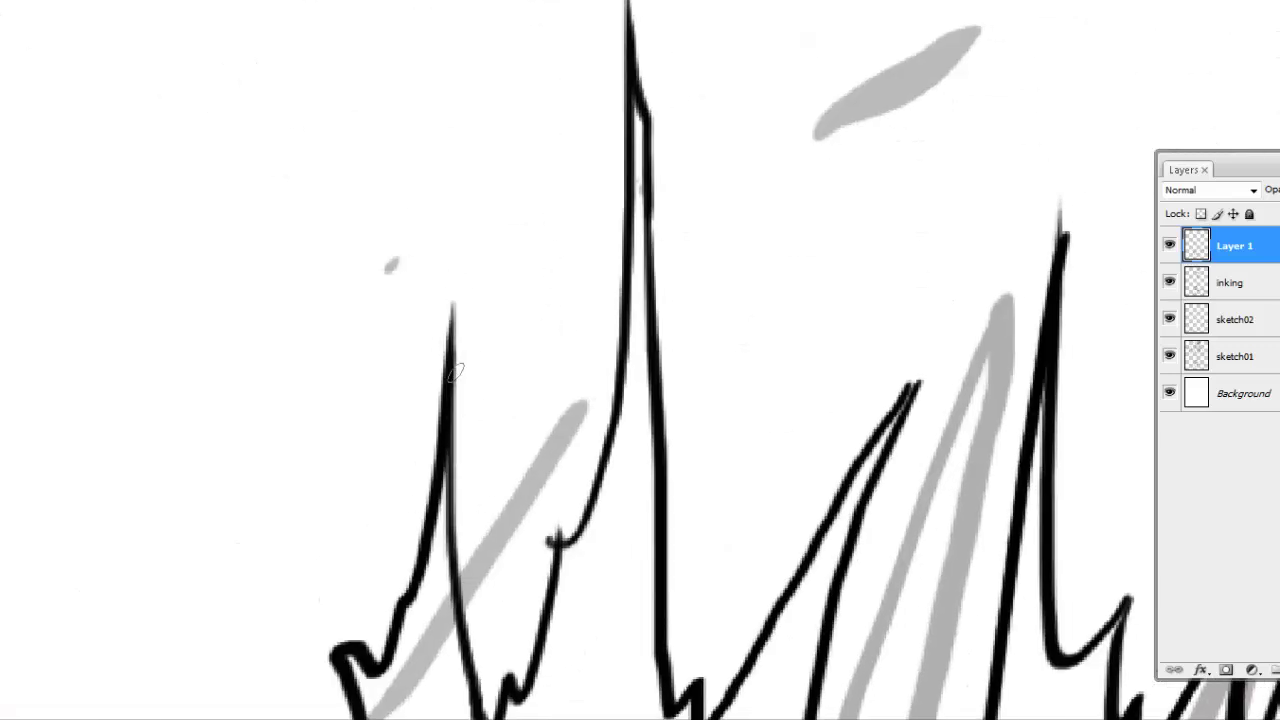
pyautogui.scroll(-1, 454, 371)
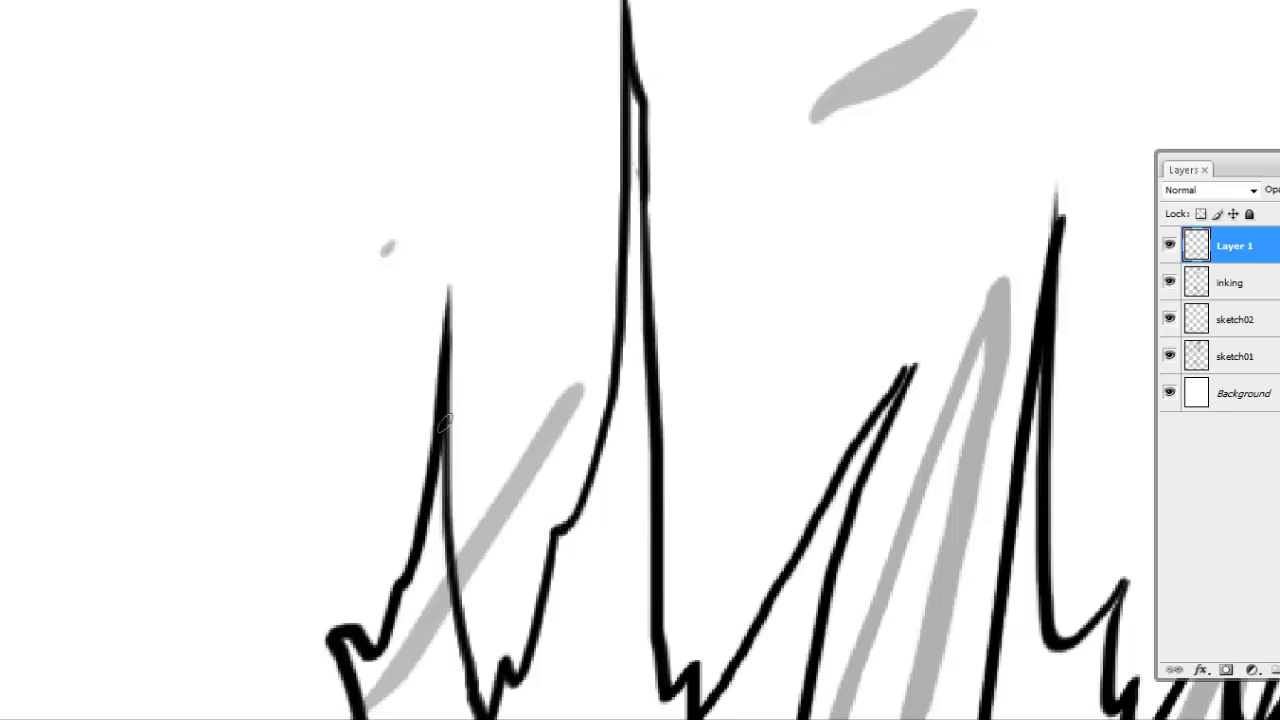
pyautogui.scroll(-2, 445, 423)
pyautogui.scroll(2, 669, 300)
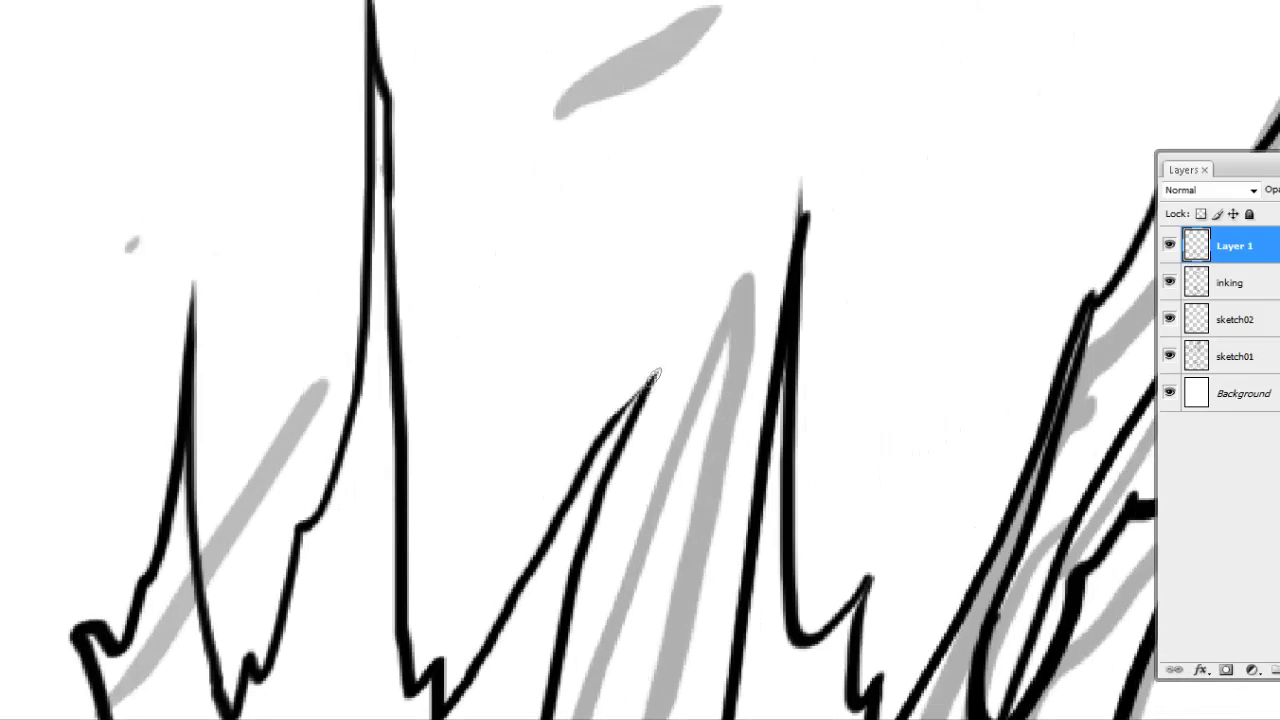
pyautogui.scroll(-3, 497, 426)
# Step: Add second jagged inner contours and connected pointed ends to the lower part of the spike cluster above the leg
pyautogui.moveTo(268, 585)
pyautogui.mouseDown()
pyautogui.moveTo(376, 276)
pyautogui.moveTo(390, 475)
pyautogui.mouseUp()
pyautogui.scroll(2, 390, 475)
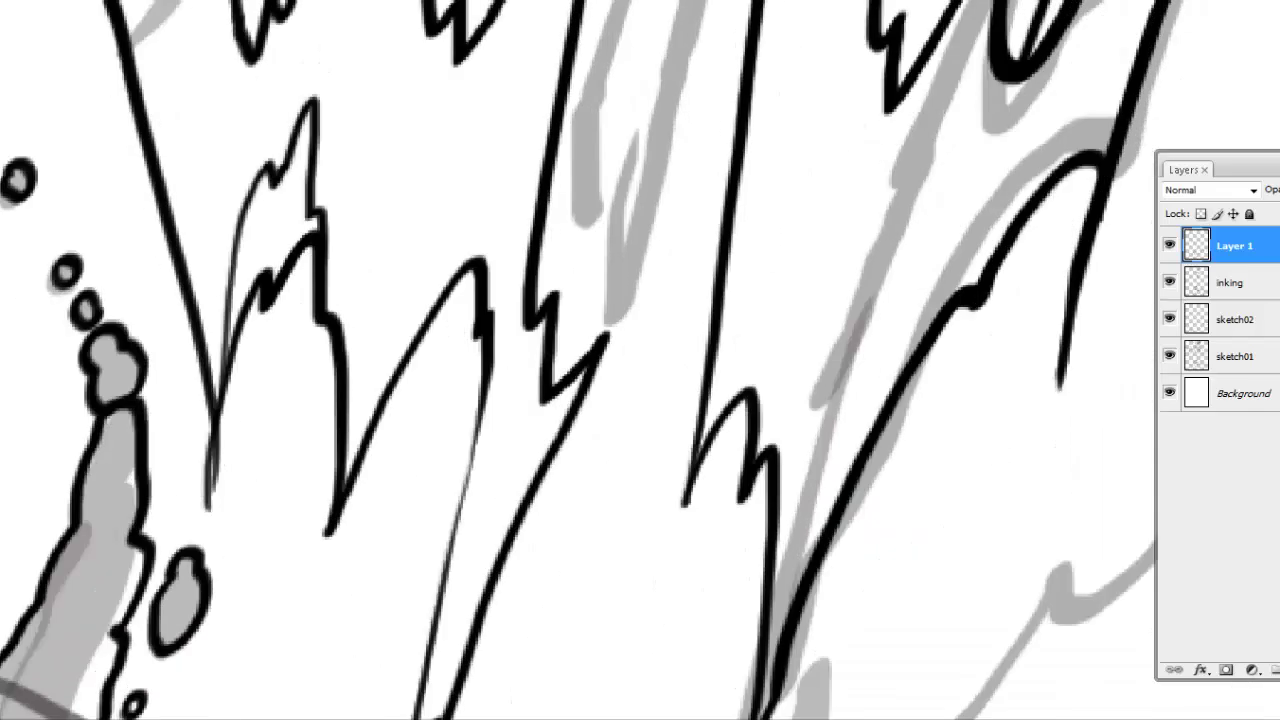
pyautogui.scroll(-3, 440, 312)
pyautogui.moveTo(420, 196); pyautogui.dragTo(357, 543)
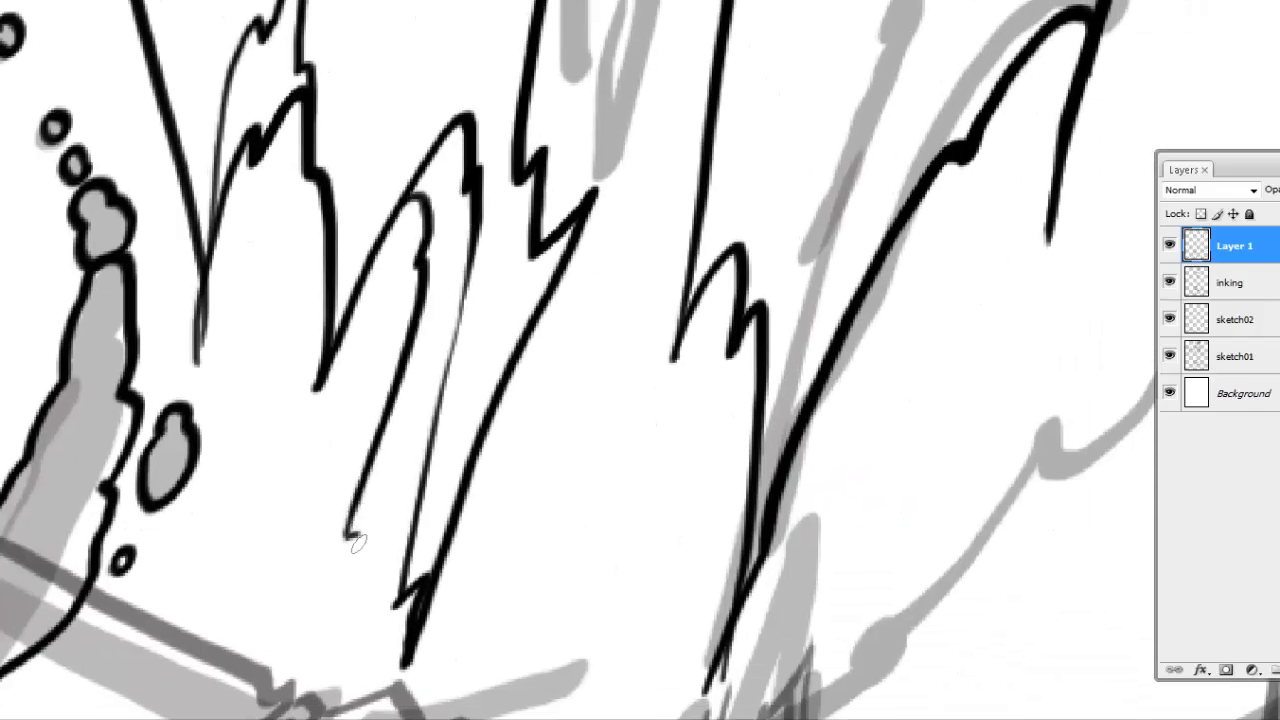
pyautogui.scroll(-3, 357, 543)
pyautogui.moveTo(445, 392)
pyautogui.mouseDown()
pyautogui.moveTo(395, 520)
pyautogui.moveTo(445, 400)
pyautogui.moveTo(436, 503)
pyautogui.mouseUp()
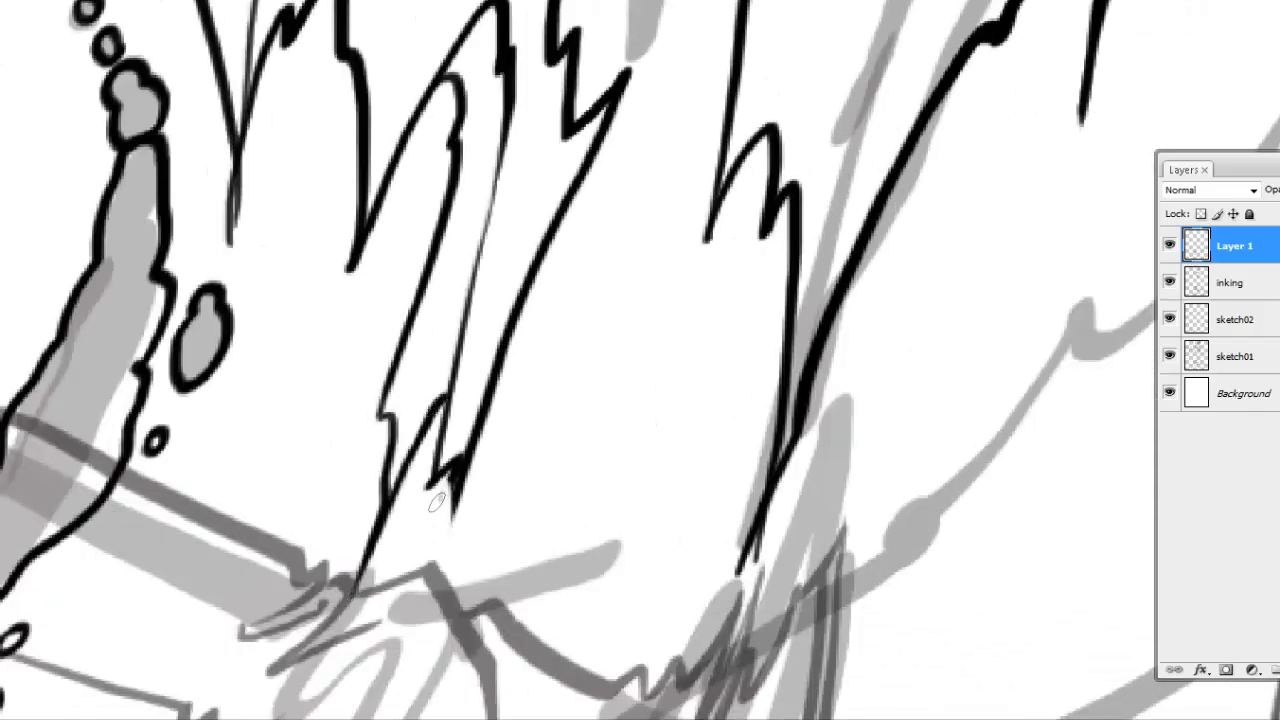
pyautogui.scroll(8, 468, 268)
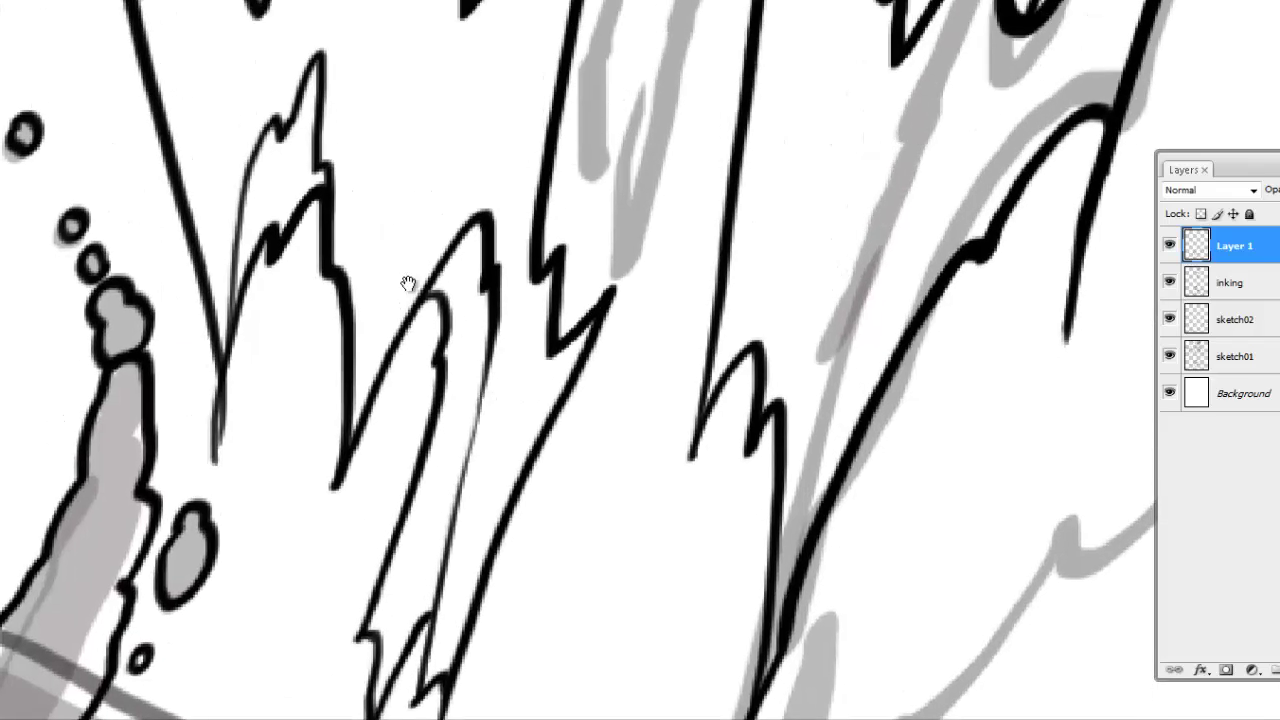
# Step: Ink the jagged ground splash behind the standing foot, from the lower canvas edge up to its notched middle contour
pyautogui.scroll(-5, 501, 401)
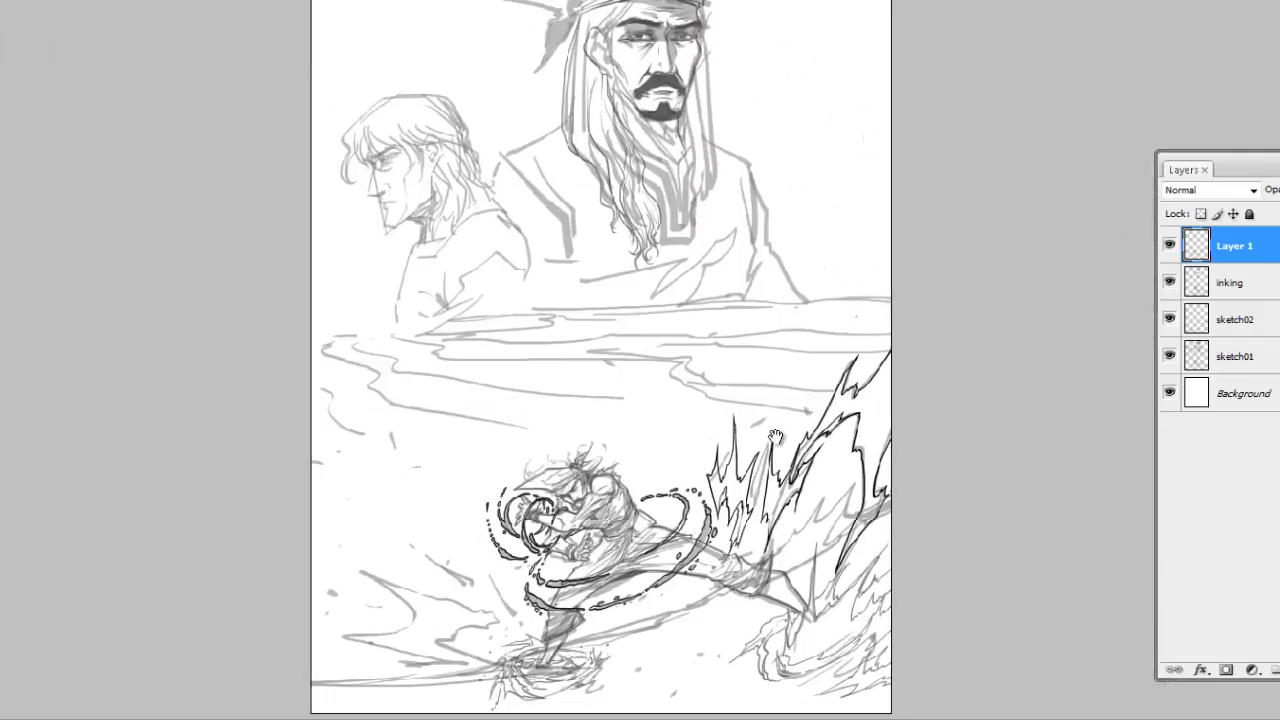
pyautogui.click(477, 420)
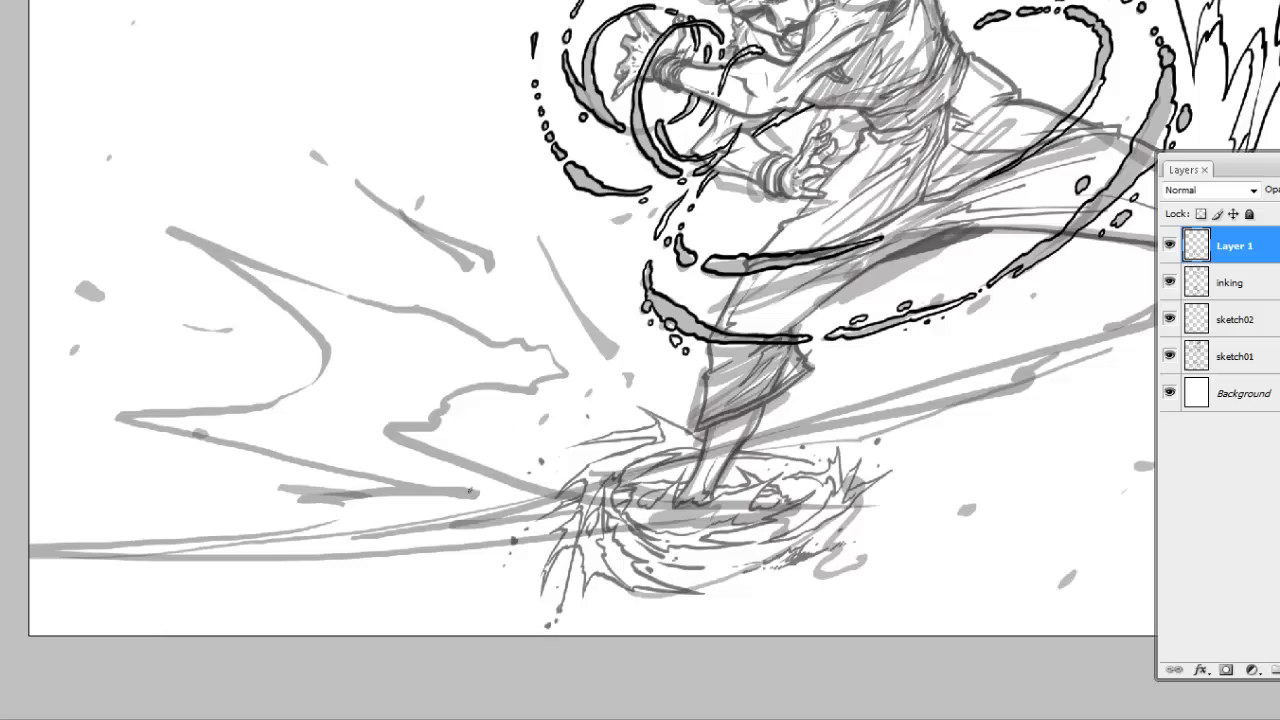
pyautogui.moveTo(407, 522); pyautogui.dragTo(441, 424)
pyautogui.moveTo(62, 475); pyautogui.dragTo(615, 450)
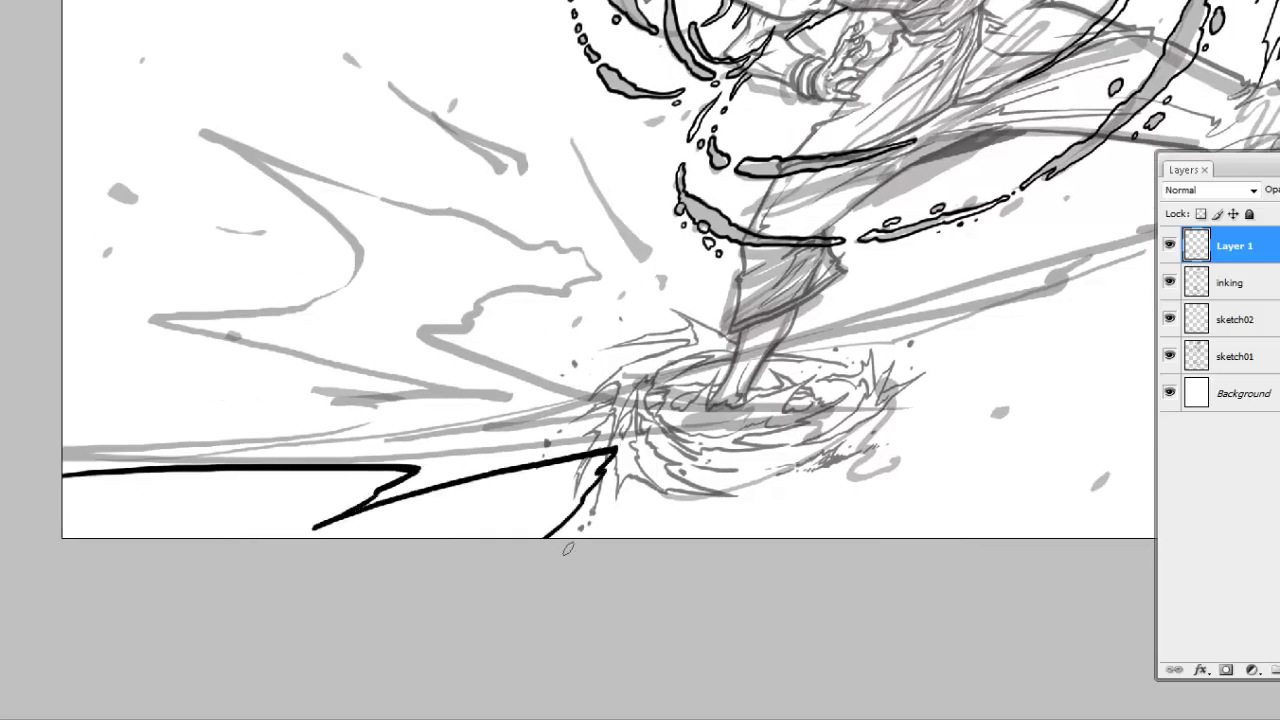
pyautogui.moveTo(560, 536)
pyautogui.mouseDown()
pyautogui.moveTo(662, 452)
pyautogui.moveTo(648, 404)
pyautogui.moveTo(412, 332)
pyautogui.mouseUp()
pyautogui.hotkey('ctrl', 'z')
pyautogui.moveTo(650, 402)
pyautogui.mouseDown()
pyautogui.moveTo(505, 370)
pyautogui.moveTo(513, 290)
pyautogui.mouseUp()
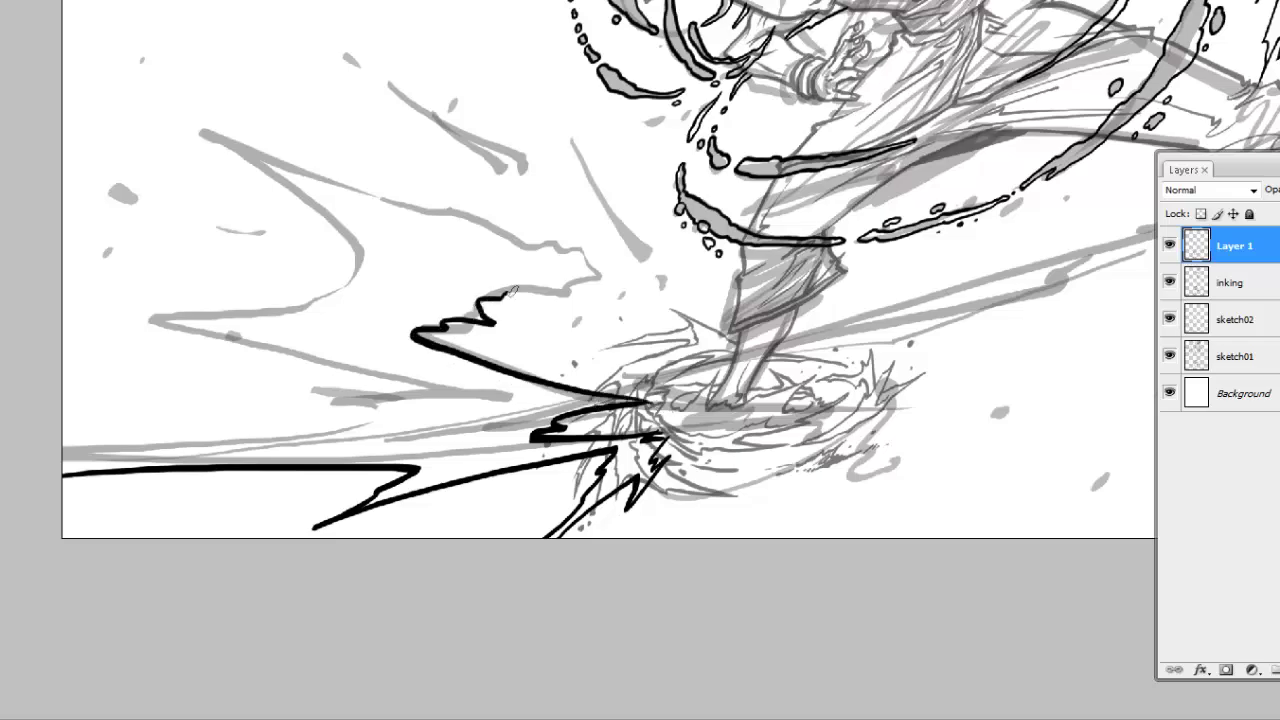
# Step: Ink the ground splash's long upper spike, its ragged tip and the pointed inner curves running to the canvas side
pyautogui.moveTo(538, 216); pyautogui.dragTo(752, 285)
pyautogui.moveTo(651, 263)
pyautogui.mouseDown()
pyautogui.moveTo(357, 163)
pyautogui.moveTo(772, 312)
pyautogui.mouseUp()
pyautogui.hotkey('ctrl', 'z')
pyautogui.moveTo(390, 189); pyautogui.dragTo(585, 340)
pyautogui.moveTo(495, 382)
pyautogui.mouseDown()
pyautogui.moveTo(622, 474)
pyautogui.moveTo(272, 521)
pyautogui.mouseUp()
pyautogui.scroll(-2, 535, 516)
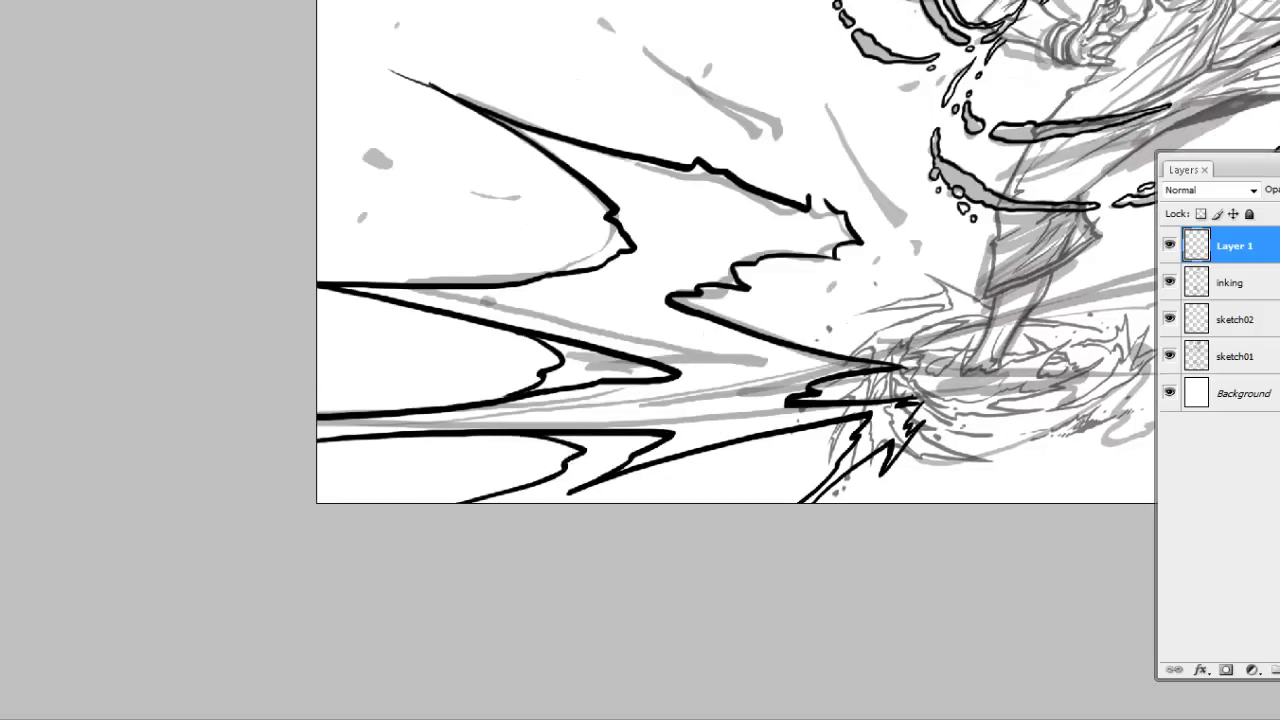
# Step: Redraw the lowest curve and add layered jagged inner contours to the ground splash along the lower canvas edge
pyautogui.hotkey('ctrl', 'z')
pyautogui.moveTo(355, 503); pyautogui.dragTo(534, 440)
pyautogui.moveTo(421, 503); pyautogui.dragTo(587, 485)
pyautogui.moveTo(735, 430); pyautogui.dragTo(681, 437)
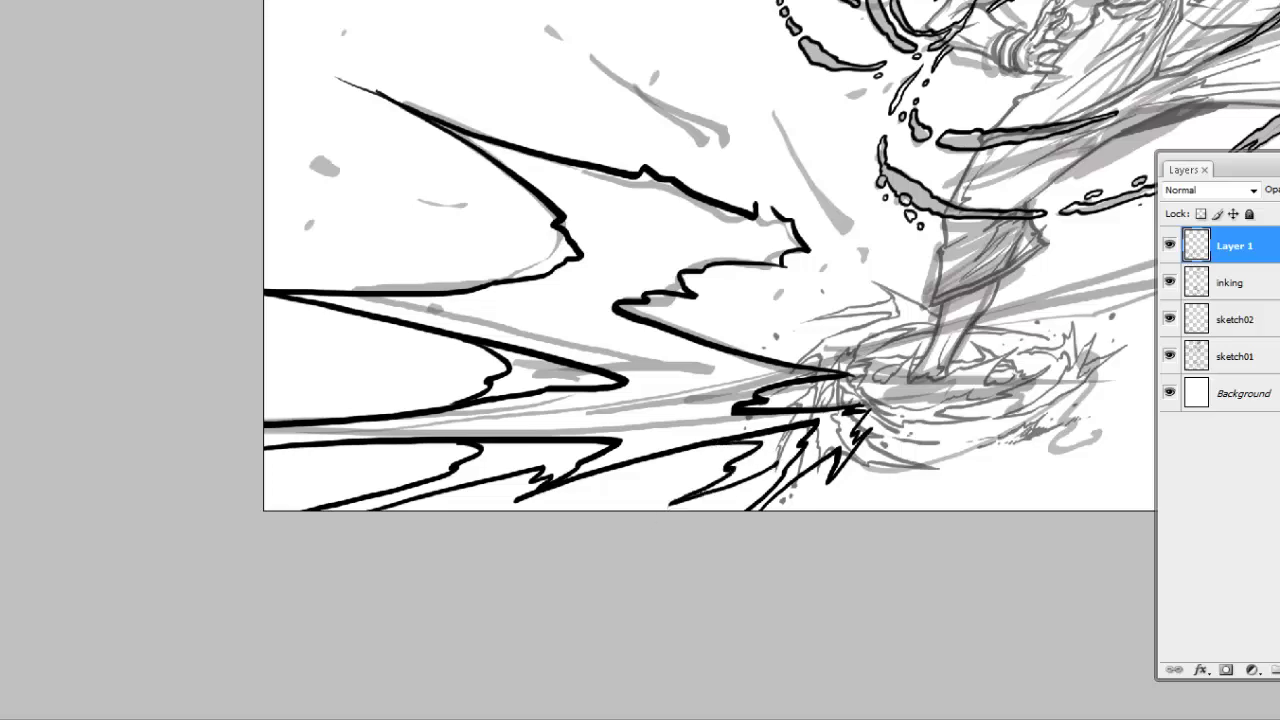
pyautogui.moveTo(657, 505)
pyautogui.mouseDown()
pyautogui.moveTo(745, 446)
pyautogui.moveTo(605, 520)
pyautogui.mouseUp()
pyautogui.hotkey('ctrl', 'z')
pyautogui.moveTo(381, 312); pyautogui.dragTo(447, 293)
pyautogui.moveTo(671, 389); pyautogui.dragTo(548, 365)
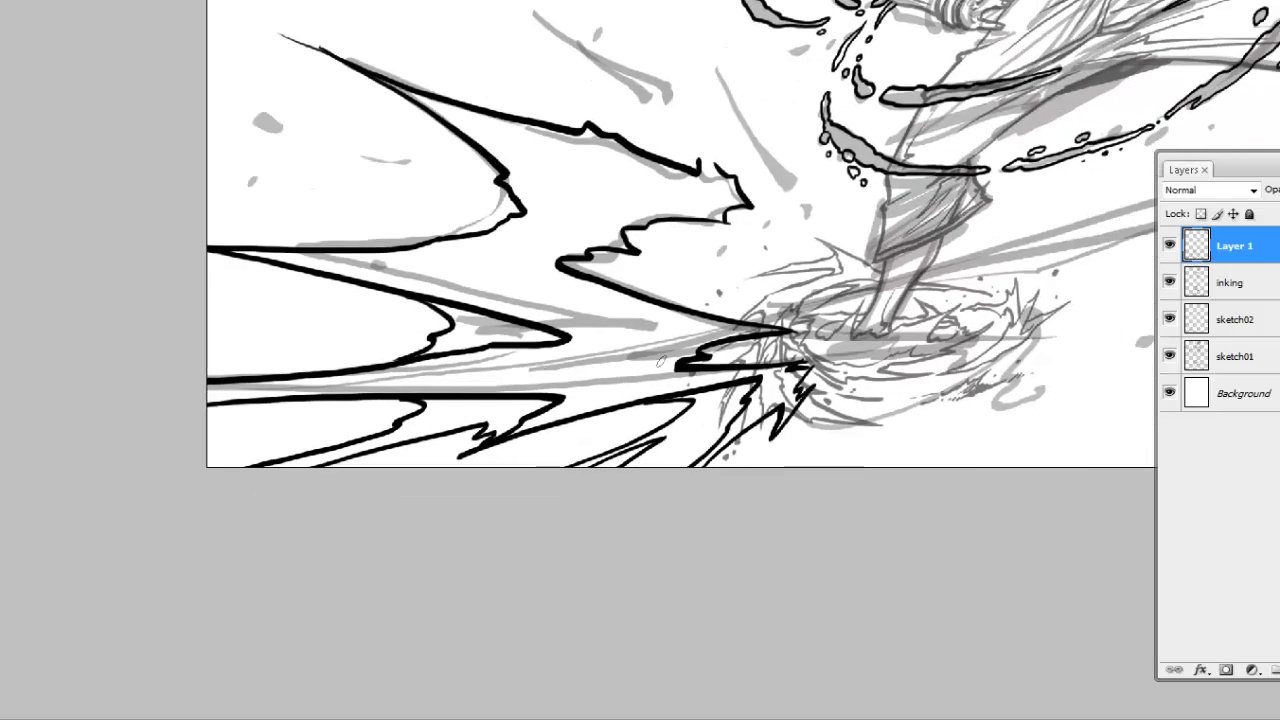
# Step: Close the gap in the ground splash's upper contour with a sharp spike pointing up and back
pyautogui.hotkey('ctrl', '+')
pyautogui.hotkey('ctrl', '+')
pyautogui.hotkey('ctrl', '+')
pyautogui.moveTo(591, 251); pyautogui.dragTo(648, 294)
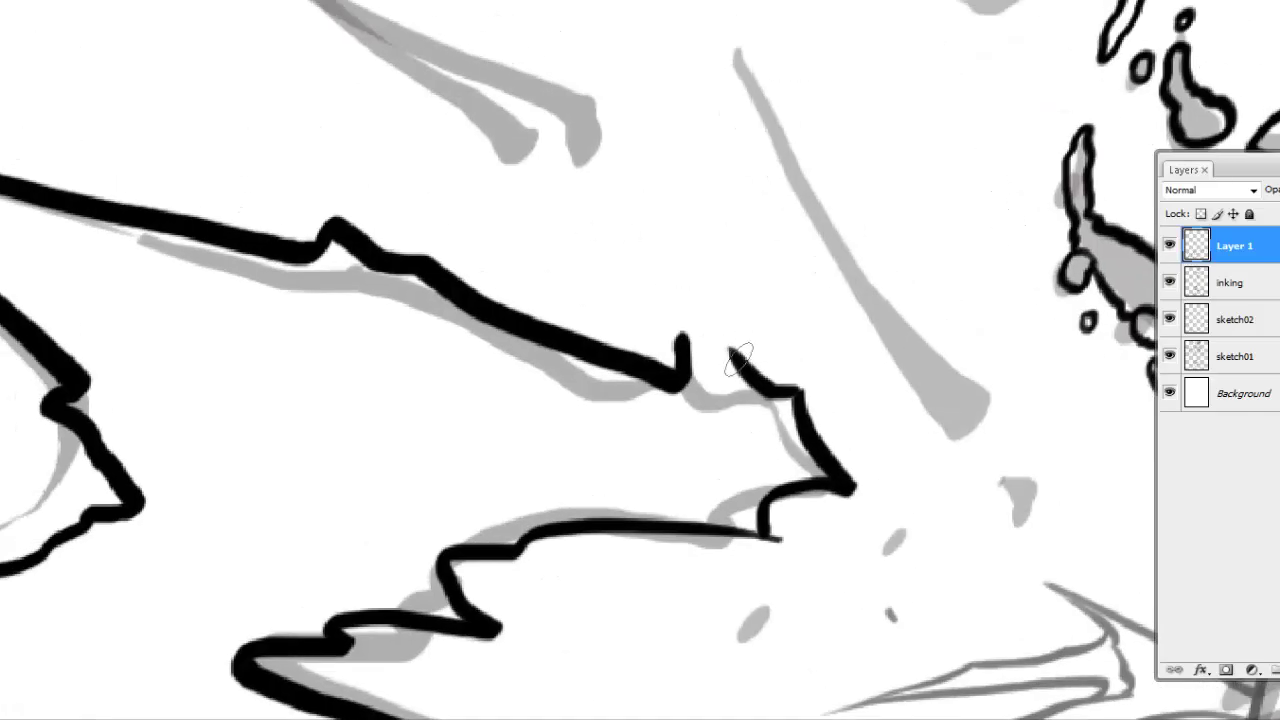
pyautogui.moveTo(634, 210); pyautogui.dragTo(753, 362)
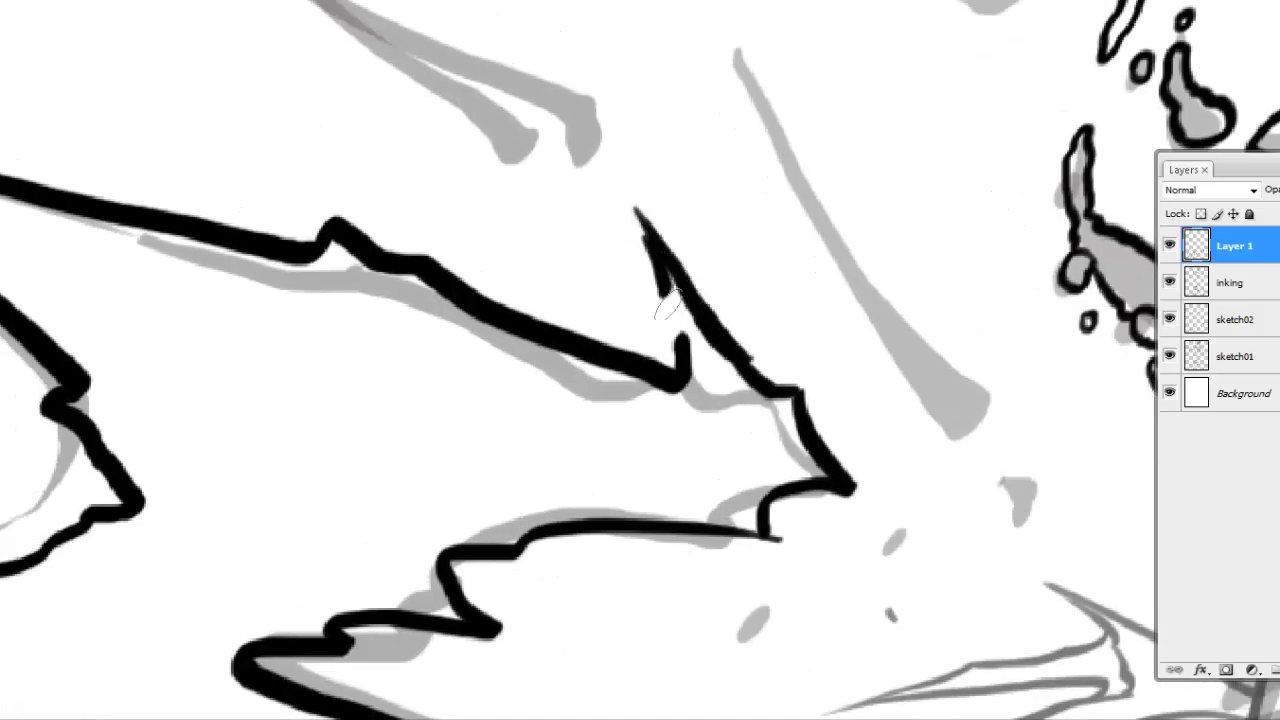
pyautogui.moveTo(665, 250); pyautogui.dragTo(683, 385)
pyautogui.hotkey('ctrl', '-')
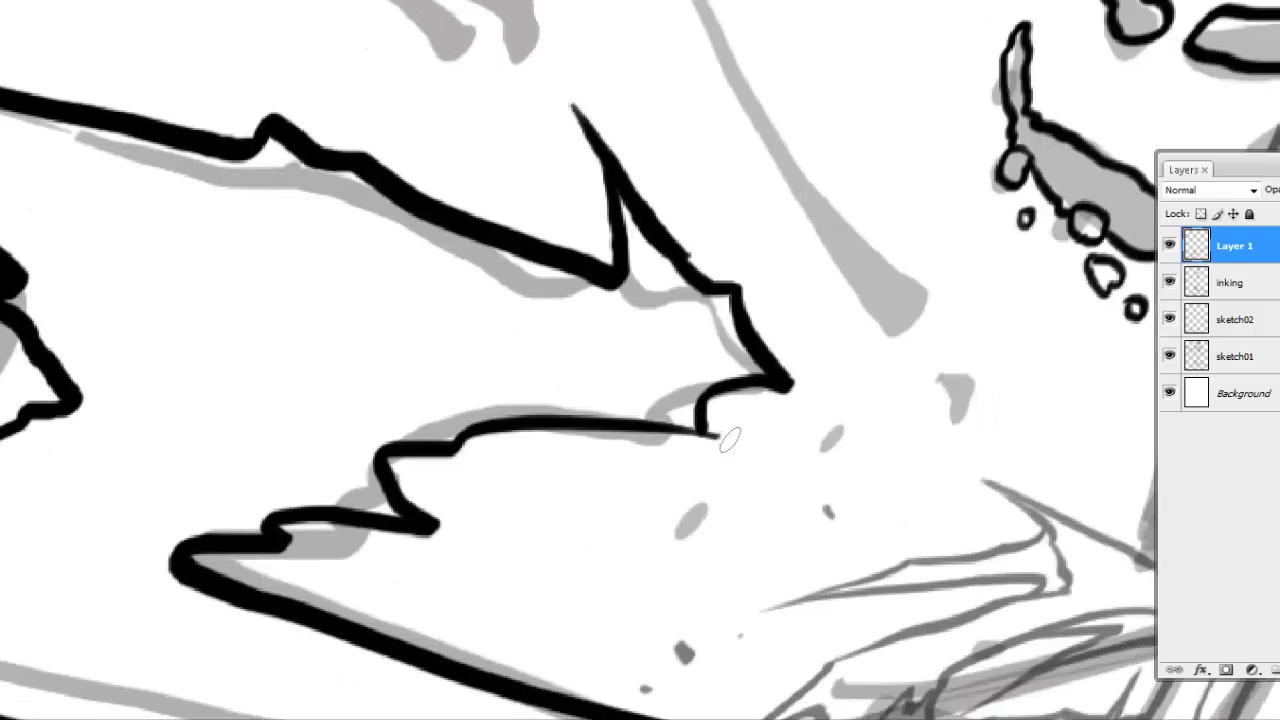
# Step: Add a forked, pointed inner contour inside the ground splash's large curve and thin out the long upper spike's tip
pyautogui.hotkey('ctrl', '+')
pyautogui.hotkey('ctrl', '+')
pyautogui.rightClick(657, 425)
pyautogui.click(700, 458)
pyautogui.click(739, 381)
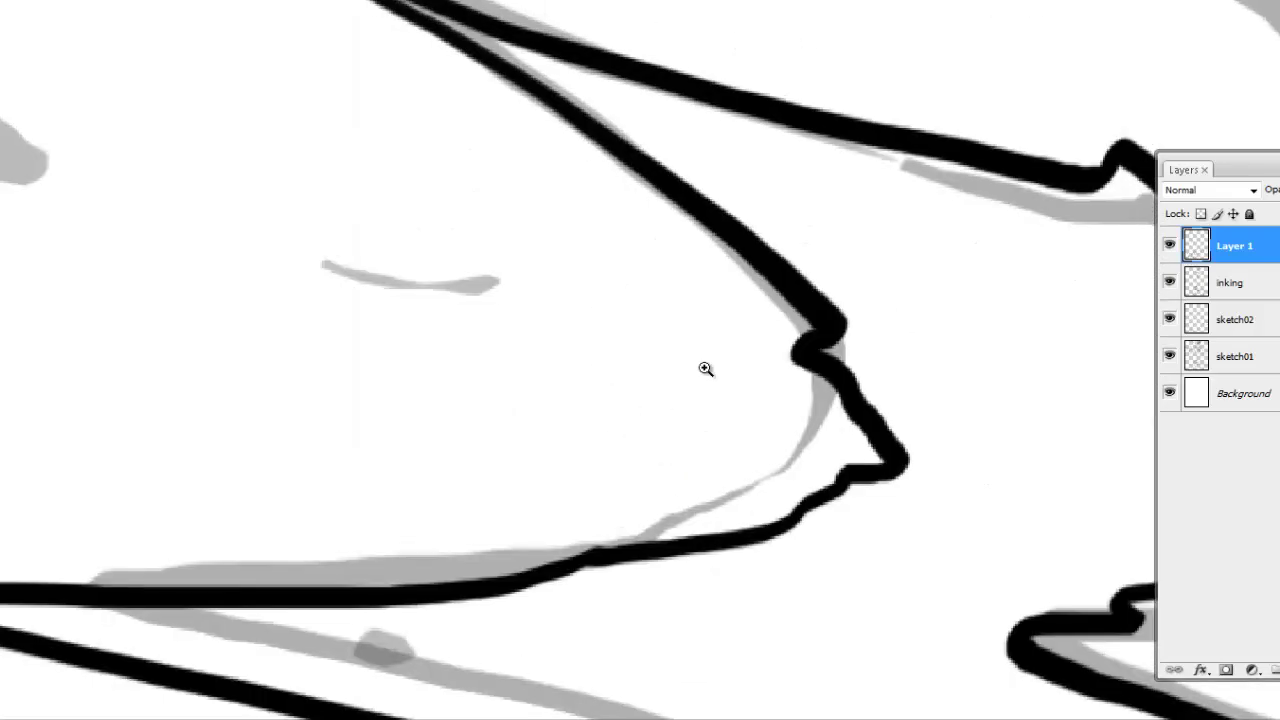
pyautogui.moveTo(748, 262)
pyautogui.mouseDown()
pyautogui.moveTo(760, 322)
pyautogui.moveTo(283, 190)
pyautogui.moveTo(790, 410)
pyautogui.mouseUp()
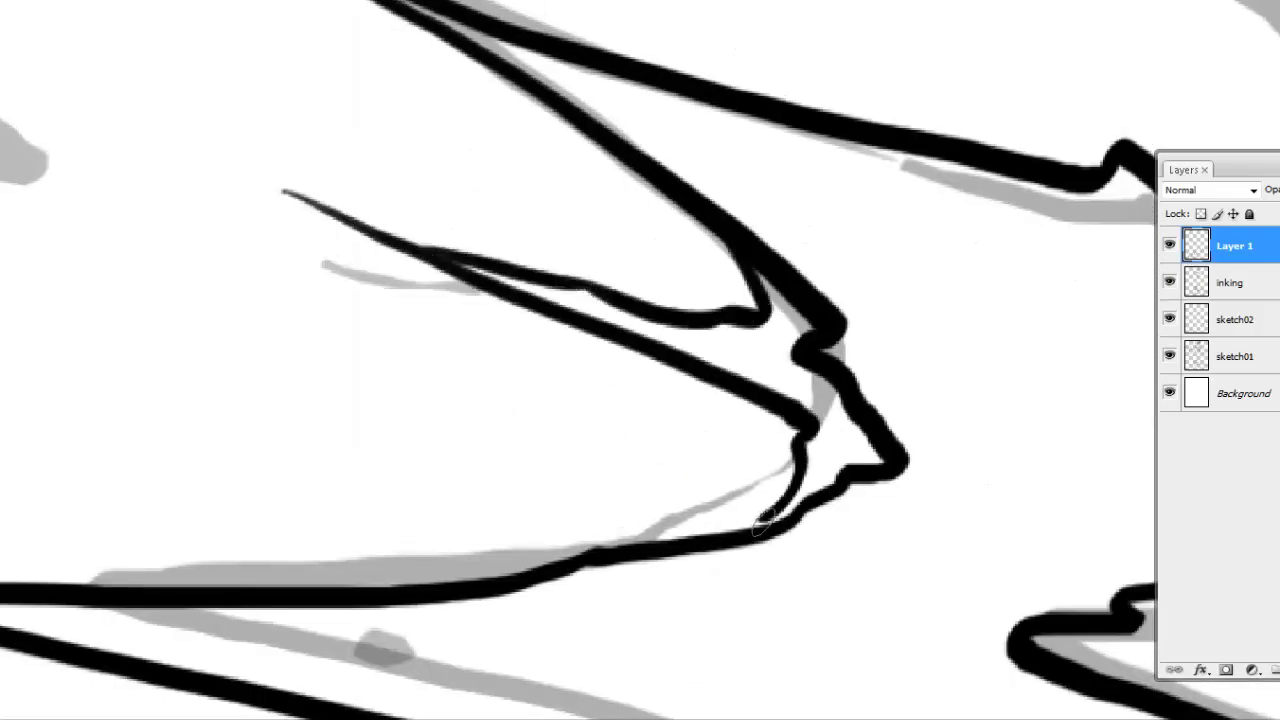
pyautogui.hotkey('ctrl', '-')
pyautogui.hotkey('ctrl', 'alt', 'z')
pyautogui.hotkey('ctrl', 'alt', 'z')
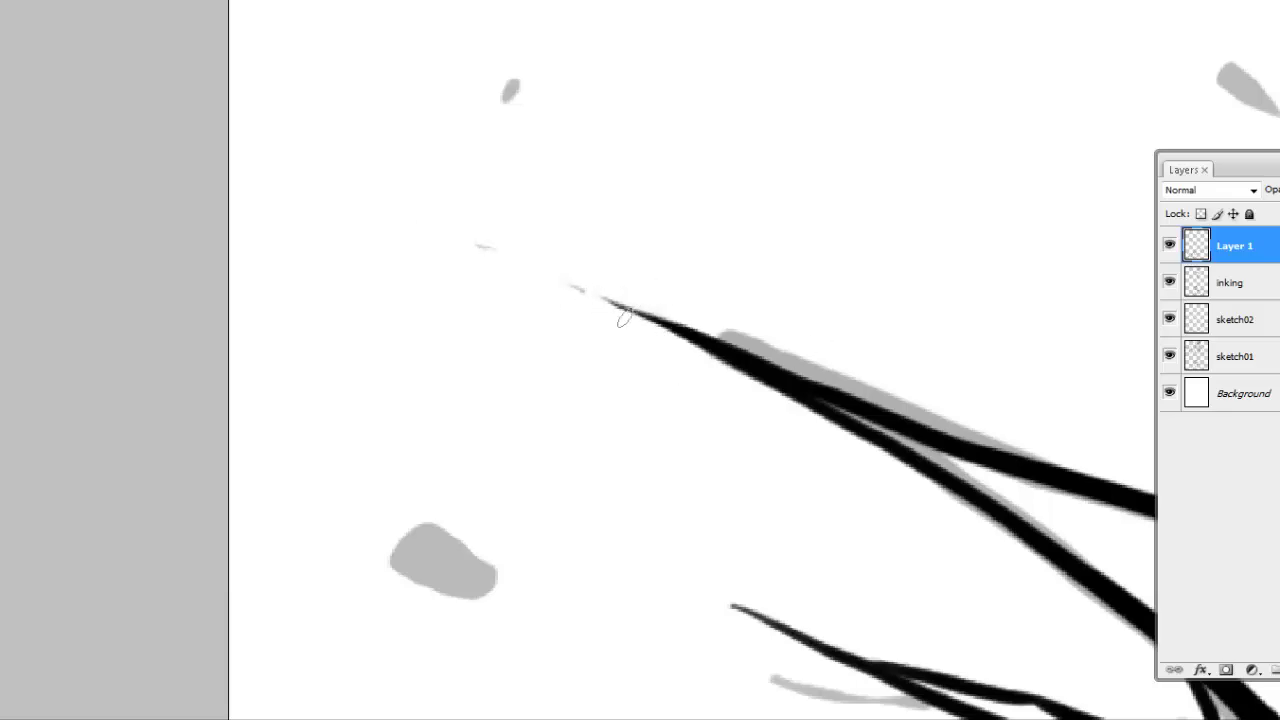
# Step: Ink the ground splash's jagged upper contour beneath the fighter, with a tall peak and small zigzag notches
pyautogui.rightClick(771, 380)
pyautogui.click(826, 437)
pyautogui.click(574, 534)
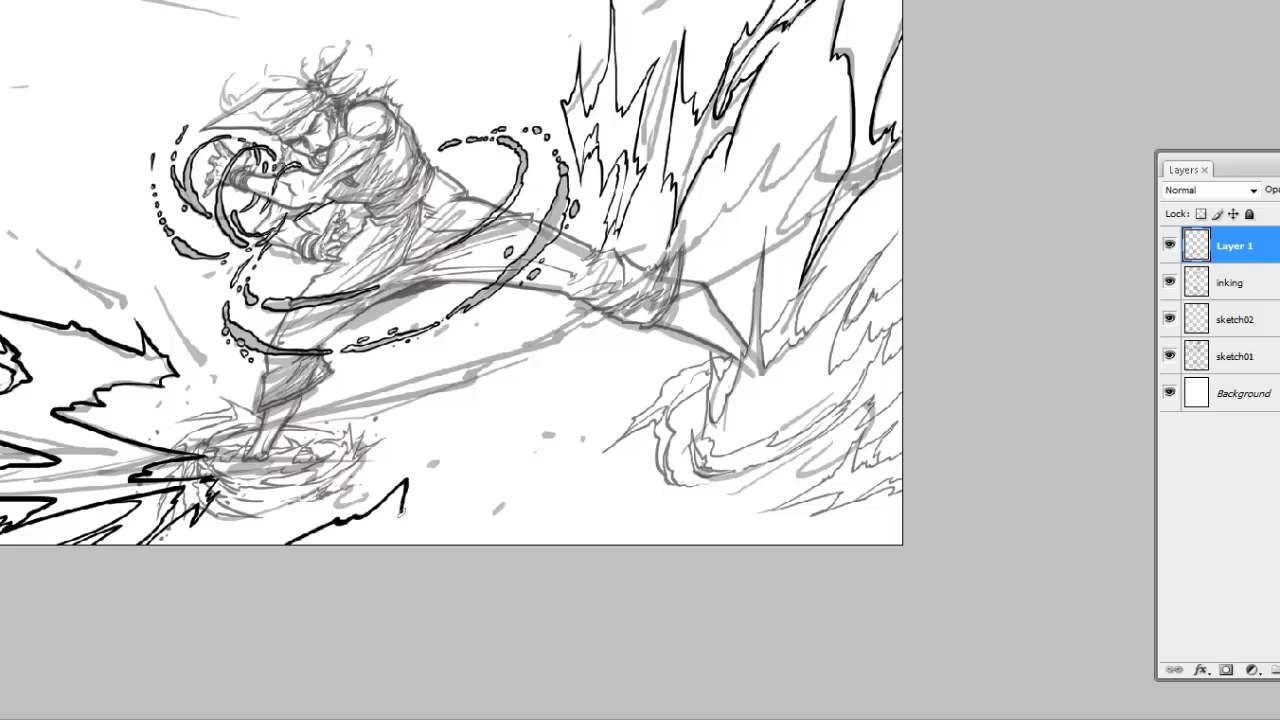
pyautogui.hotkey('ctrl', 'alt', 'z')
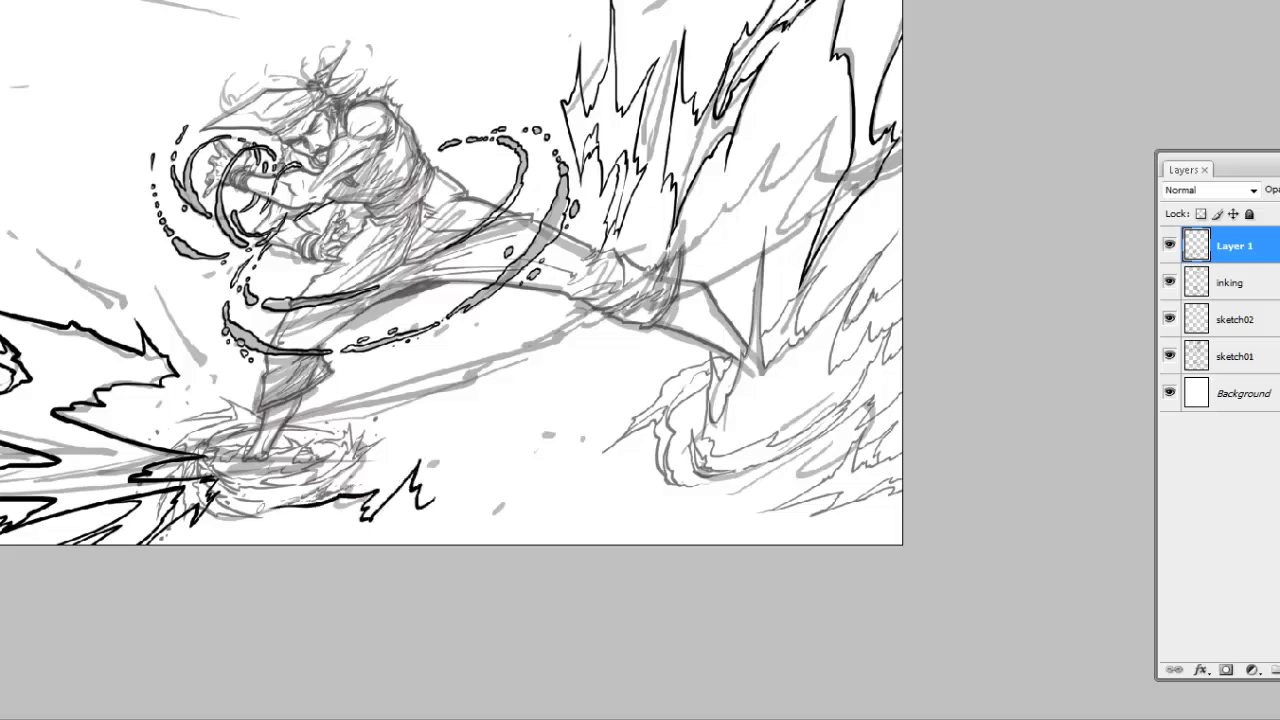
pyautogui.moveTo(512, 490); pyautogui.dragTo(422, 460)
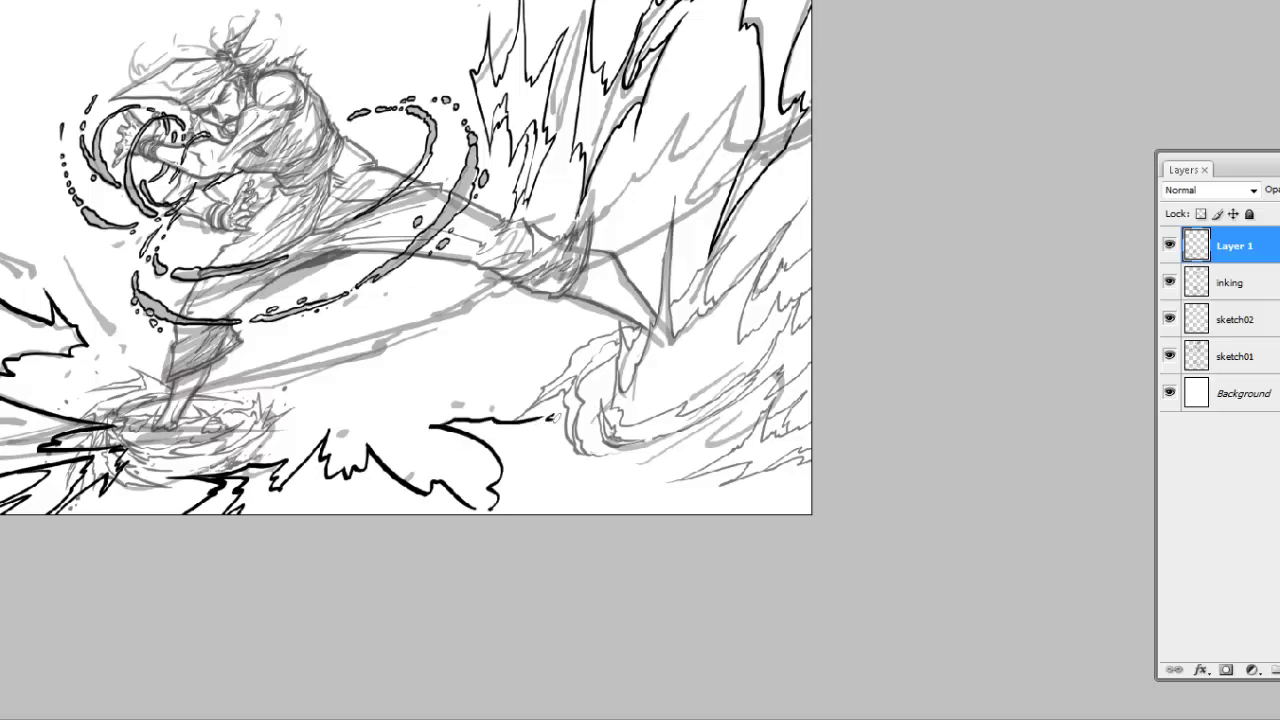
# Step: Extend the ground splash below the kicking foot with a rounded curl, a long upper edge and pointed inner folds
pyautogui.moveTo(563, 425)
pyautogui.mouseDown()
pyautogui.moveTo(611, 471)
pyautogui.moveTo(584, 510)
pyautogui.mouseUp()
pyautogui.moveTo(812, 430); pyautogui.dragTo(764, 432)
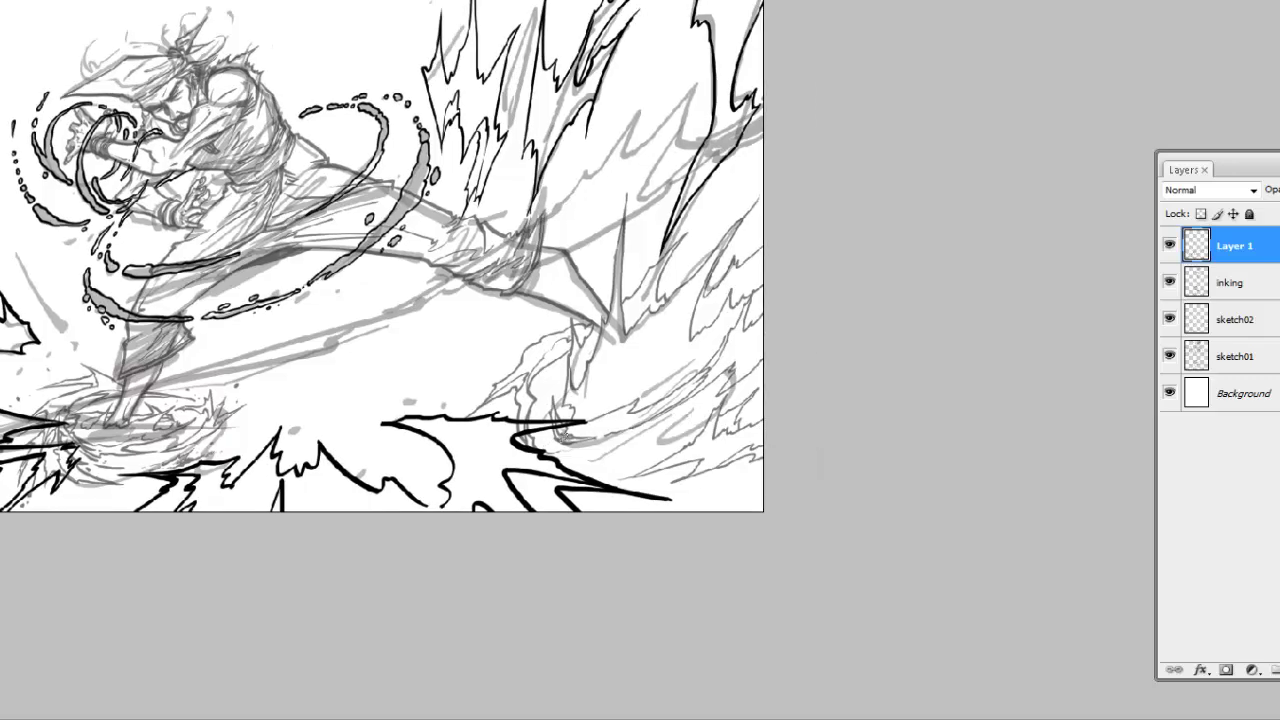
pyautogui.moveTo(560, 438); pyautogui.dragTo(686, 380)
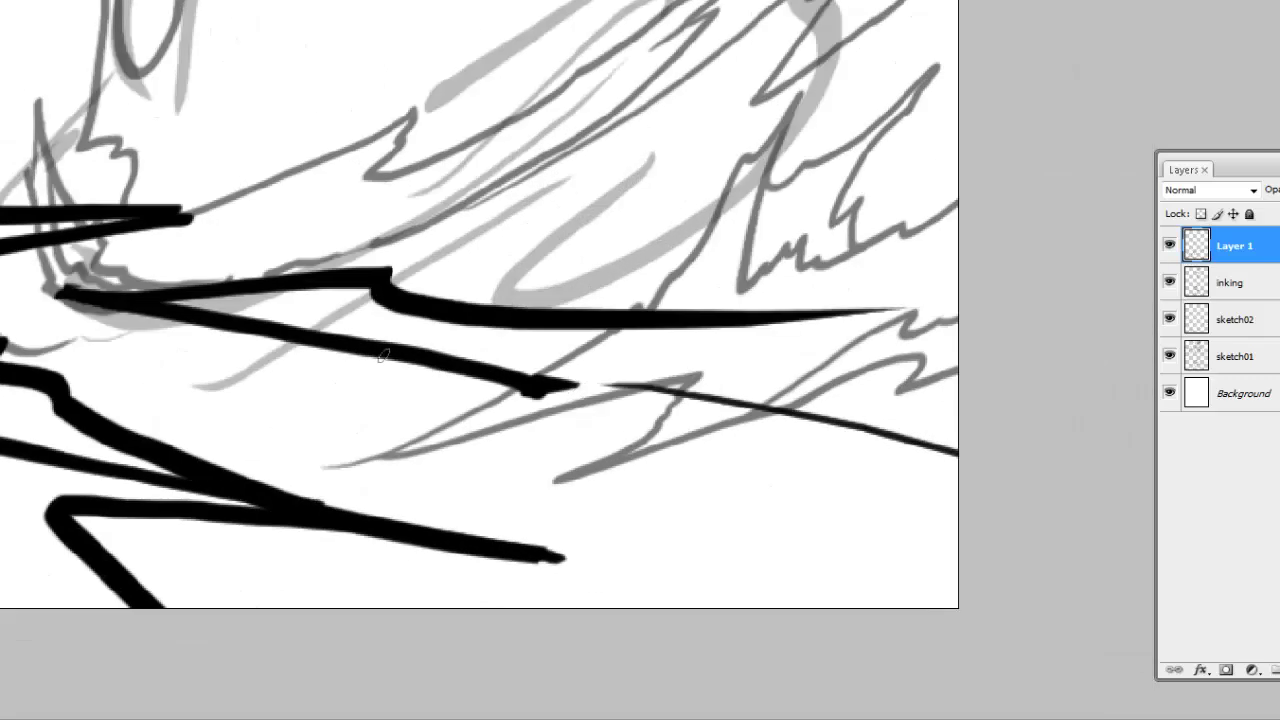
# Step: Ink long tapering contours and small curled inner lines from below the kicking foot to the canvas side
pyautogui.moveTo(383, 355)
pyautogui.mouseDown()
pyautogui.moveTo(1028, 449)
pyautogui.moveTo(946, 457)
pyautogui.mouseUp()
pyautogui.moveTo(804, 316)
pyautogui.mouseDown()
pyautogui.moveTo(750, 382)
pyautogui.moveTo(878, 442)
pyautogui.mouseUp()
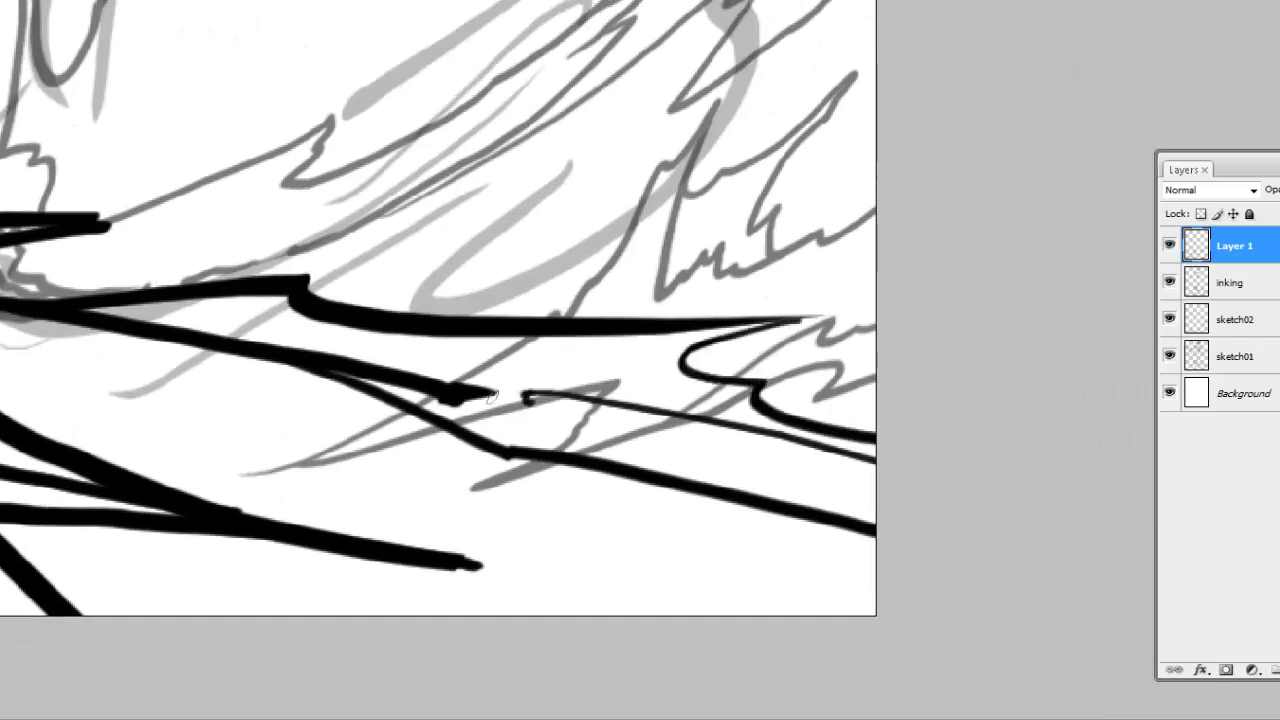
pyautogui.hotkey('ctrl', 'z')
pyautogui.moveTo(492, 396)
pyautogui.mouseDown()
pyautogui.moveTo(733, 436)
pyautogui.moveTo(548, 406)
pyautogui.mouseUp()
pyautogui.moveTo(810, 318); pyautogui.dragTo(988, 341)
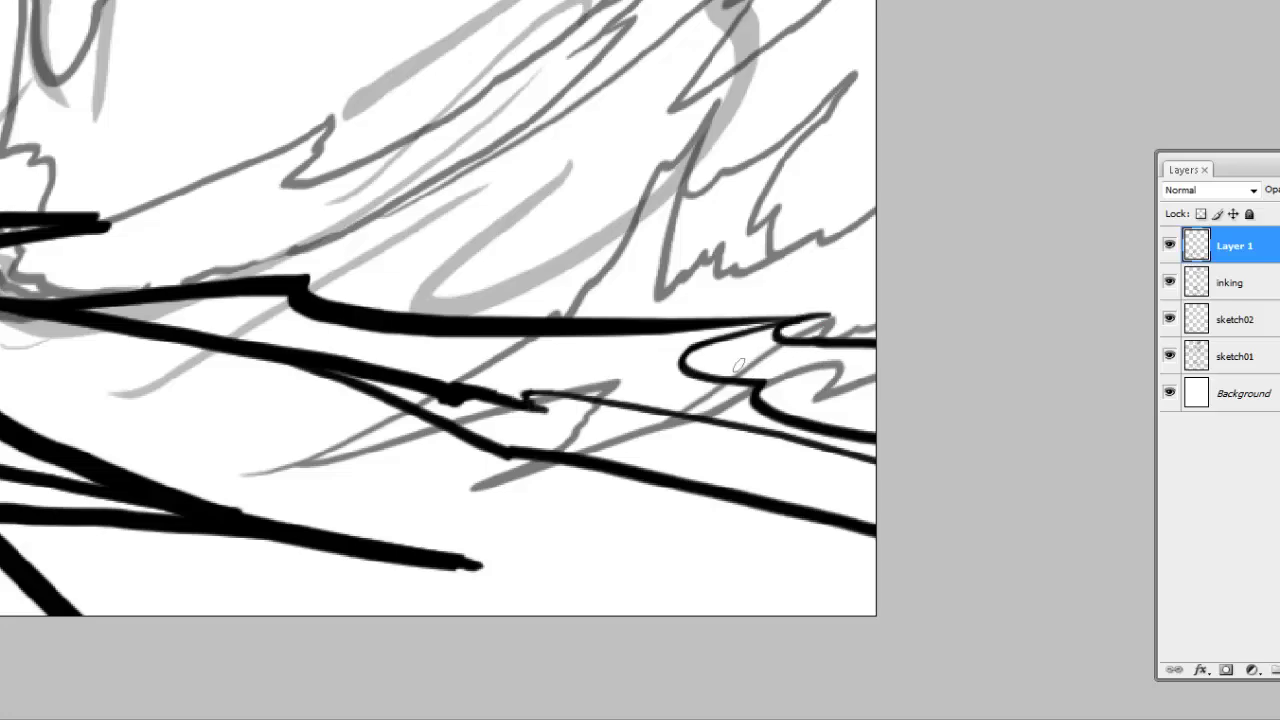
pyautogui.moveTo(738, 366)
pyautogui.mouseDown()
pyautogui.moveTo(814, 400)
pyautogui.moveTo(872, 404)
pyautogui.mouseUp()
pyautogui.hotkey('ctrl', 'z')
pyautogui.hotkey('ctrl', 'z')
pyautogui.keyDown('alt'); pyautogui.click(537, 394); pyautogui.keyUp('alt')
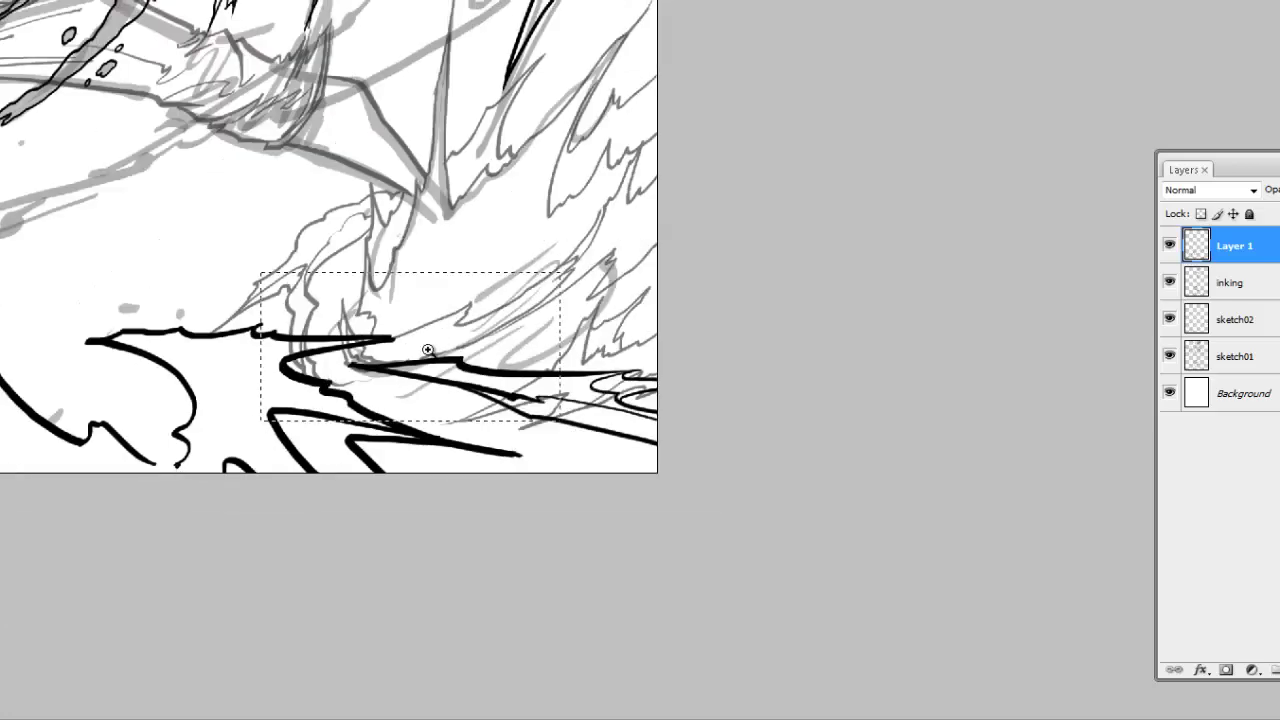
pyautogui.moveTo(427, 349); pyautogui.dragTo(428, 350)
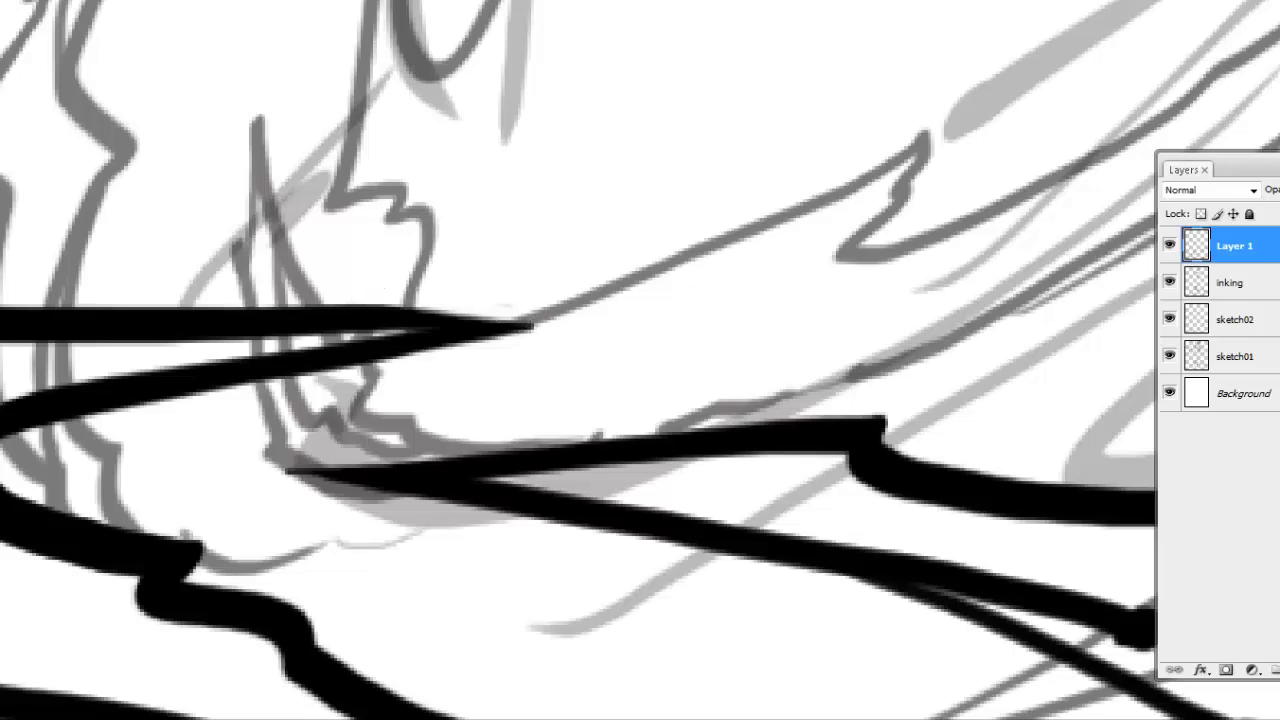
# Step: Close the ground splash curl at the lower canvas edge and add a pointed, notched inner contour inside it
pyautogui.hotkey('ctrl', '0')
pyautogui.scroll(5, 657, 471)
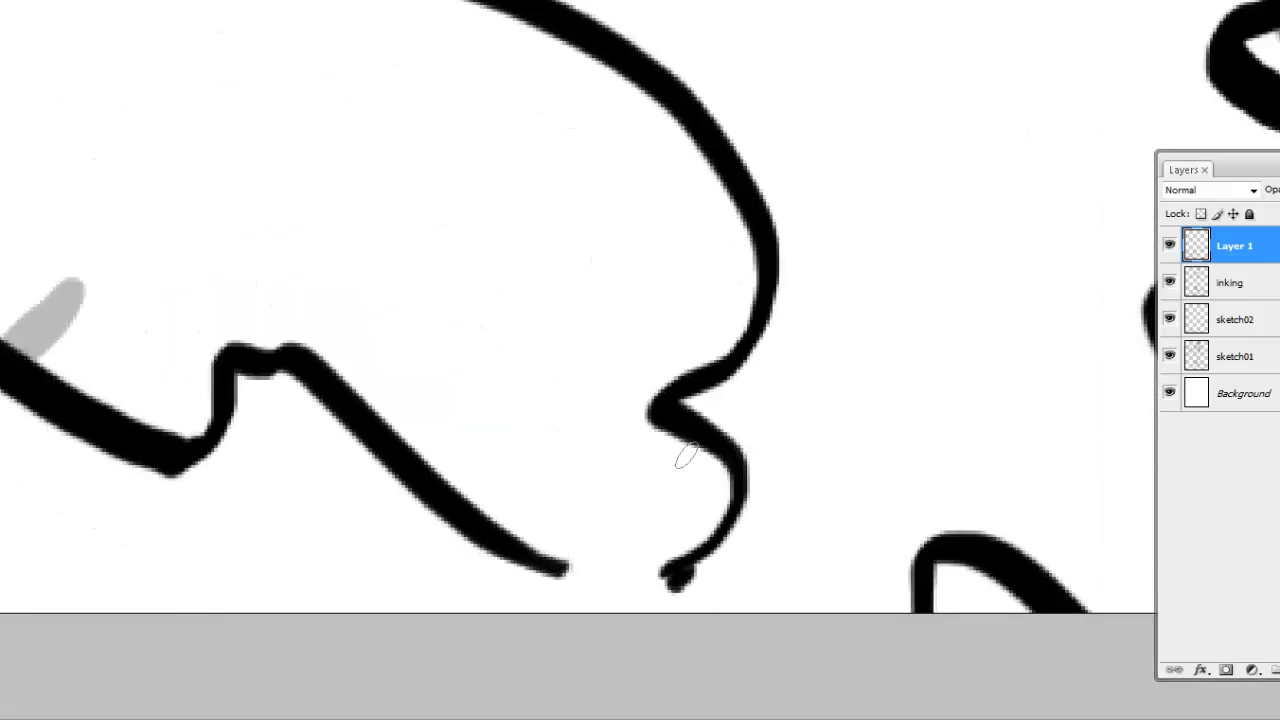
pyautogui.moveTo(760, 330)
pyautogui.mouseDown()
pyautogui.moveTo(563, 320)
pyautogui.moveTo(400, 371)
pyautogui.moveTo(543, 535)
pyautogui.mouseUp()
pyautogui.moveTo(803, 493); pyautogui.dragTo(735, 403)
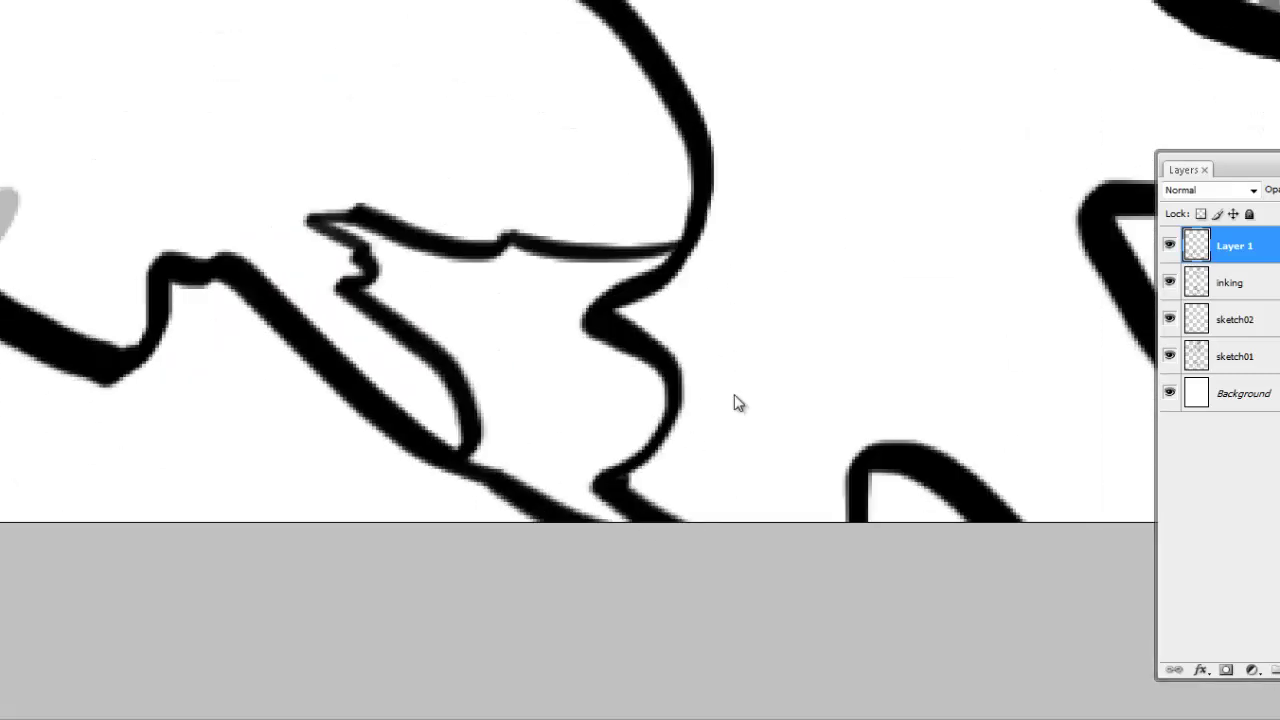
# Step: Trim the blunt tips of the ground splash's peaks below the fighter into sharp points
pyautogui.scroll(-5, 735, 403)
pyautogui.scroll(5, 586, 286)
pyautogui.moveTo(530, 245); pyautogui.dragTo(515, 300)
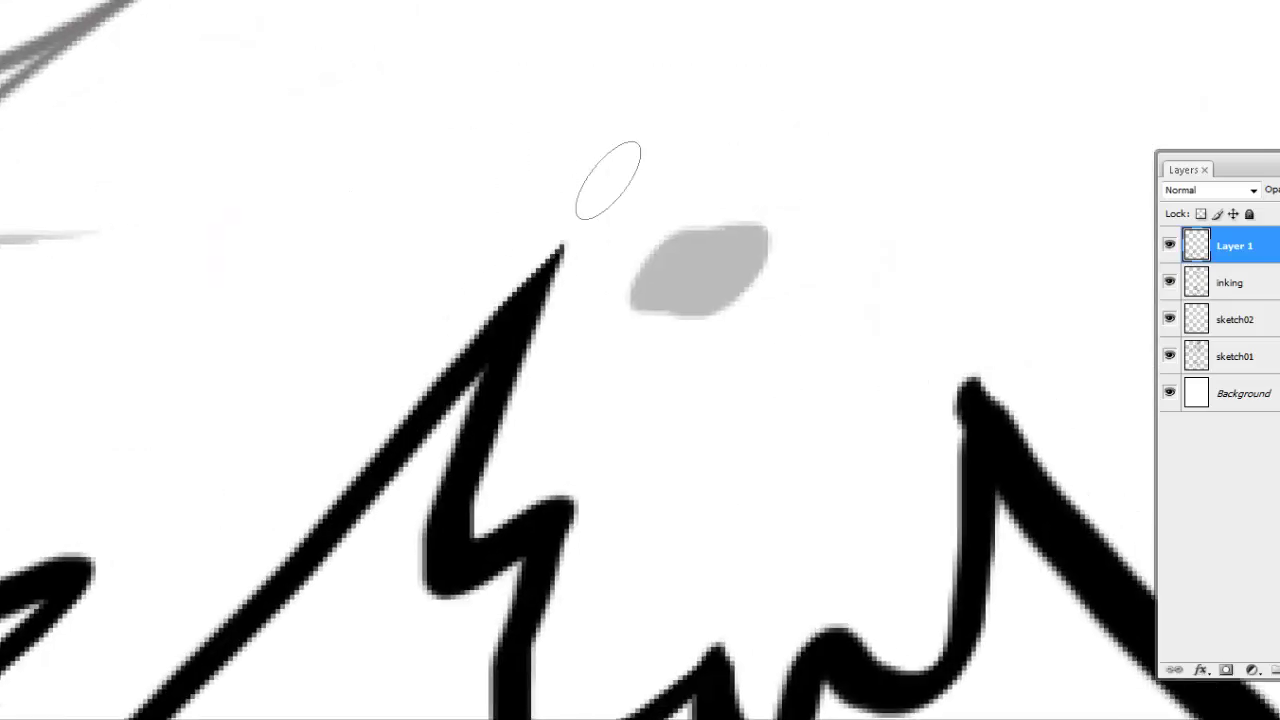
pyautogui.moveTo(560, 470)
pyautogui.mouseDown()
pyautogui.moveTo(586, 506)
pyautogui.moveTo(560, 640)
pyautogui.mouseUp()
pyautogui.moveTo(943, 463); pyautogui.dragTo(648, 438)
pyautogui.moveTo(680, 355); pyautogui.dragTo(650, 445)
pyautogui.scroll(-5, 650, 445)
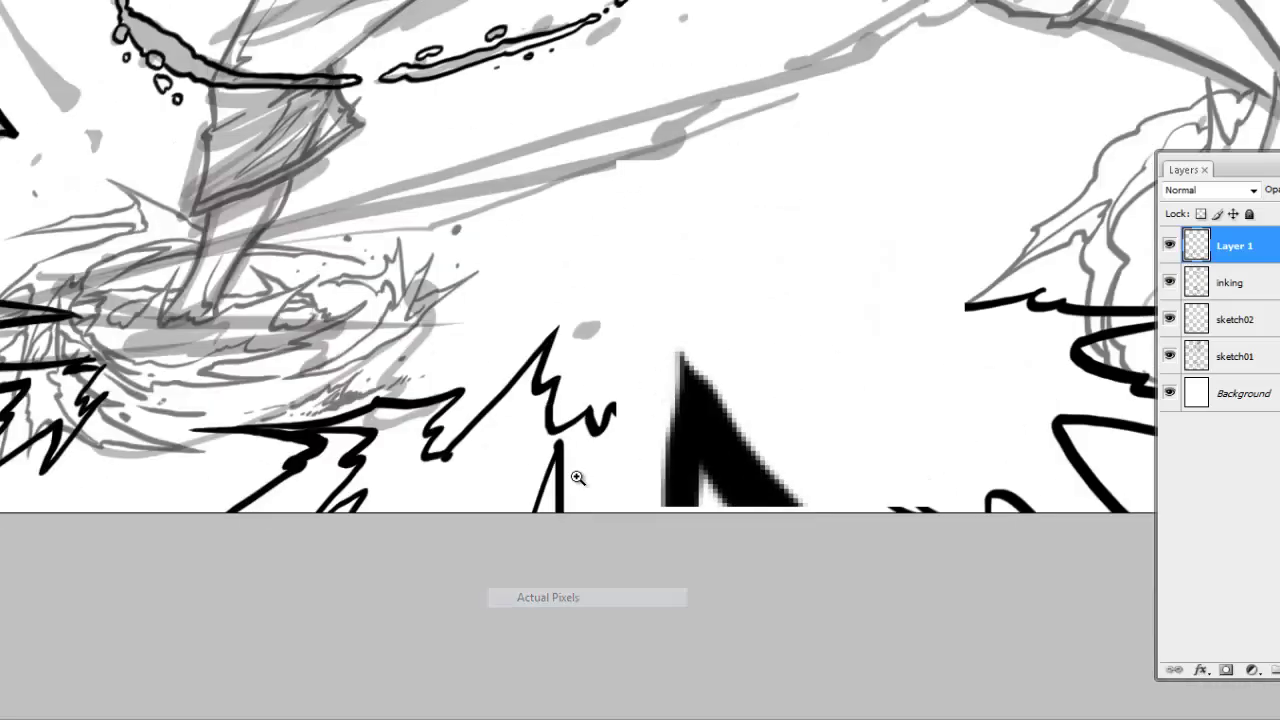
pyautogui.scroll(5, 588, 231)
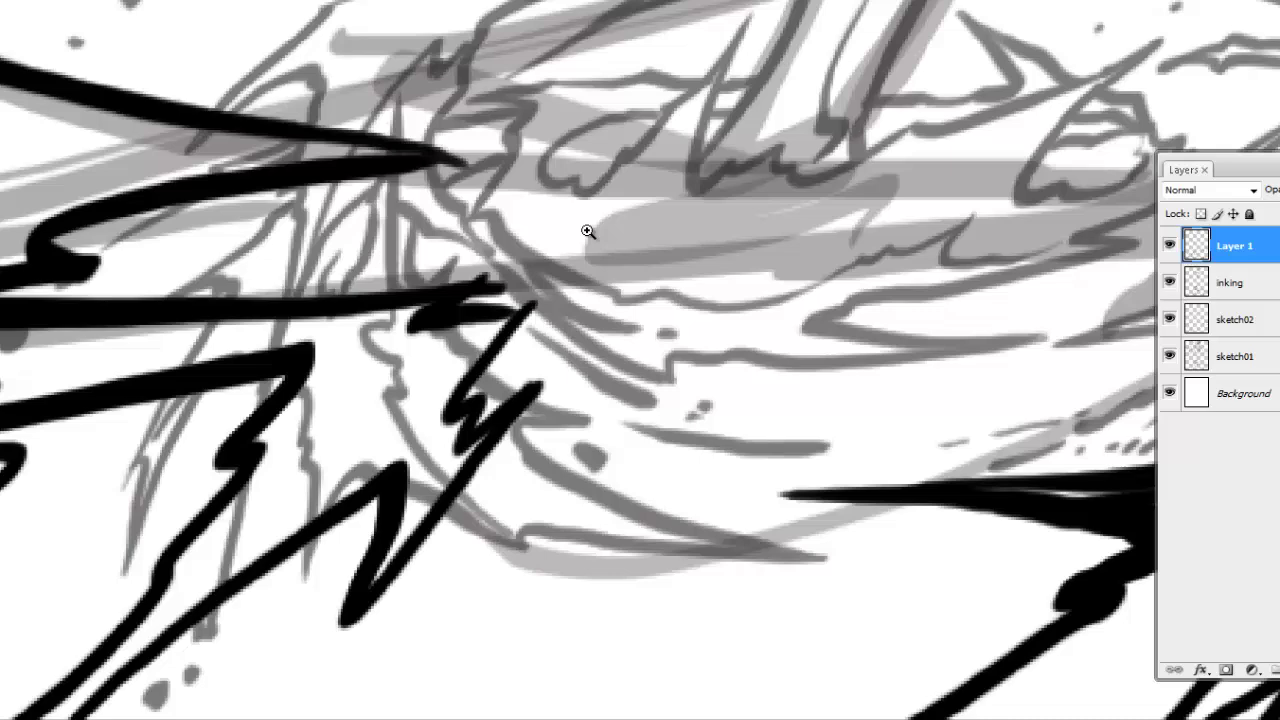
pyautogui.moveTo(470, 310)
pyautogui.mouseDown()
pyautogui.moveTo(500, 281)
pyautogui.moveTo(478, 318)
pyautogui.mouseUp()
pyautogui.hotkey('ctrl', 'z')
pyautogui.moveTo(478, 450)
pyautogui.mouseDown()
pyautogui.moveTo(500, 320)
pyautogui.moveTo(405, 600)
pyautogui.moveTo(540, 310)
pyautogui.moveTo(405, 620)
pyautogui.mouseUp()
pyautogui.hotkey('ctrl', 'z')
pyautogui.scroll(-4, 598, 465)
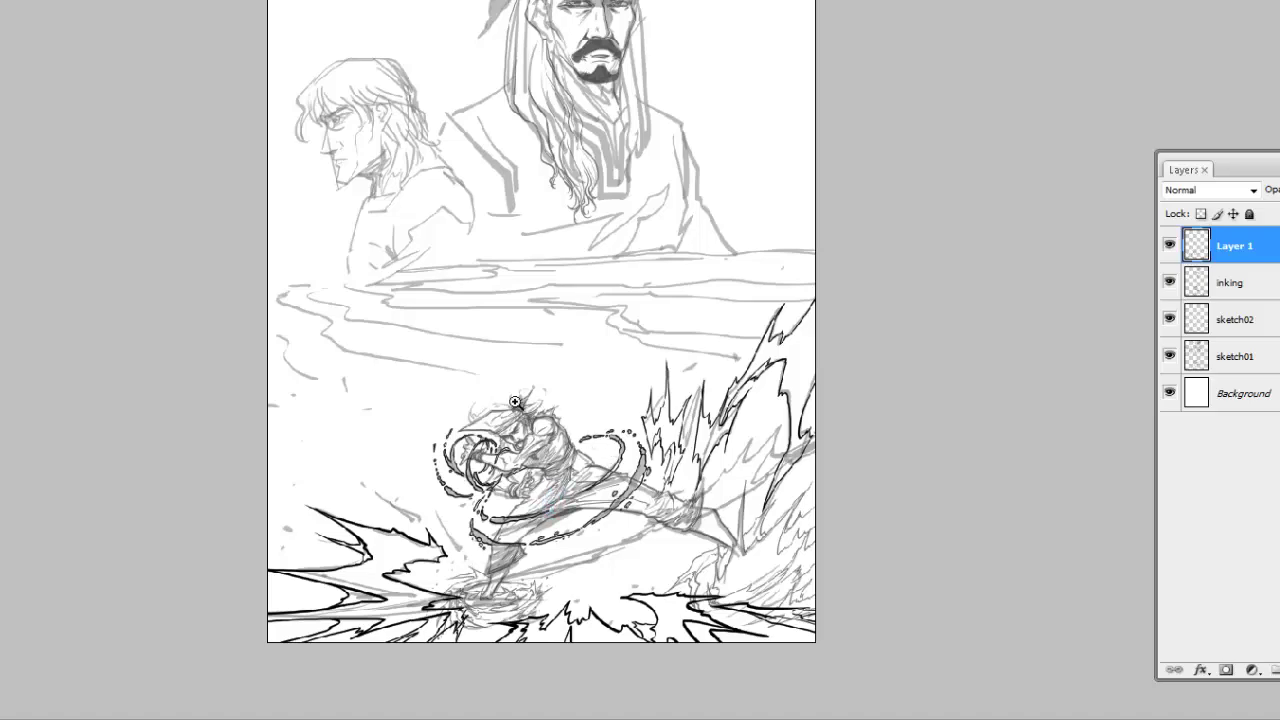
# Step: Ink a jagged splash contour beside the kicking foot, coming to a point and turning back toward the canvas side
pyautogui.scroll(4, 795, 547)
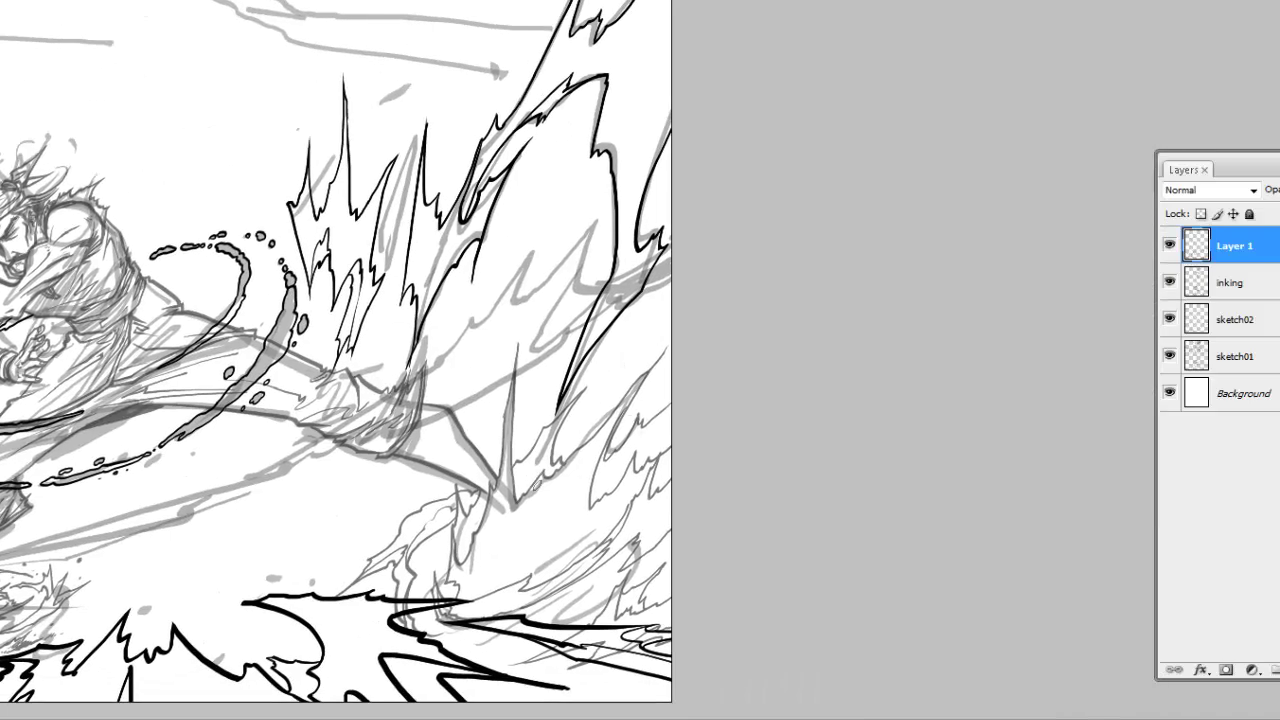
pyautogui.moveTo(630, 440)
pyautogui.mouseDown()
pyautogui.moveTo(515, 540)
pyautogui.moveTo(712, 541)
pyautogui.mouseUp()
pyautogui.hotkey('ctrl', 'z')
pyautogui.moveTo(598, 455)
pyautogui.mouseDown()
pyautogui.moveTo(545, 525)
pyautogui.moveTo(462, 570)
pyautogui.mouseUp()
pyautogui.hotkey('ctrl', 'z')
pyautogui.moveTo(548, 526); pyautogui.dragTo(590, 578)
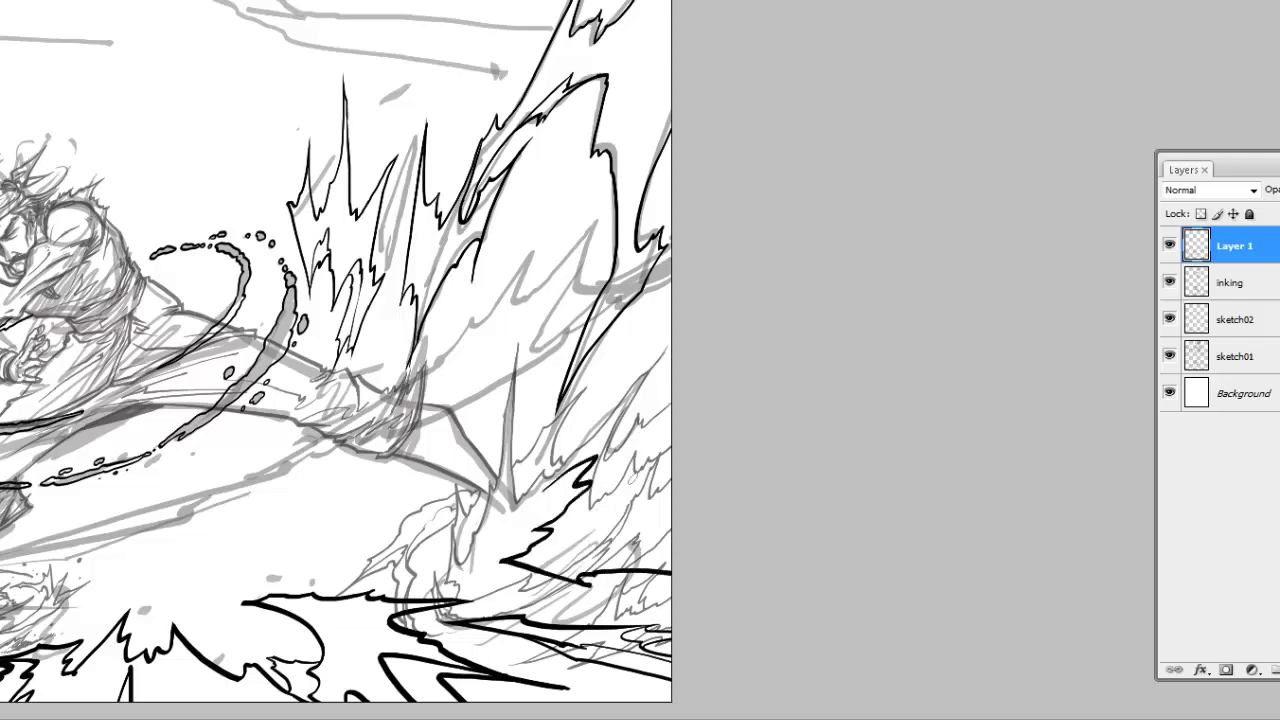
# Step: Add spiked upper edges and layered pointed inner contours to the foot splash, running off the canvas side
pyautogui.moveTo(671, 372); pyautogui.dragTo(542, 490)
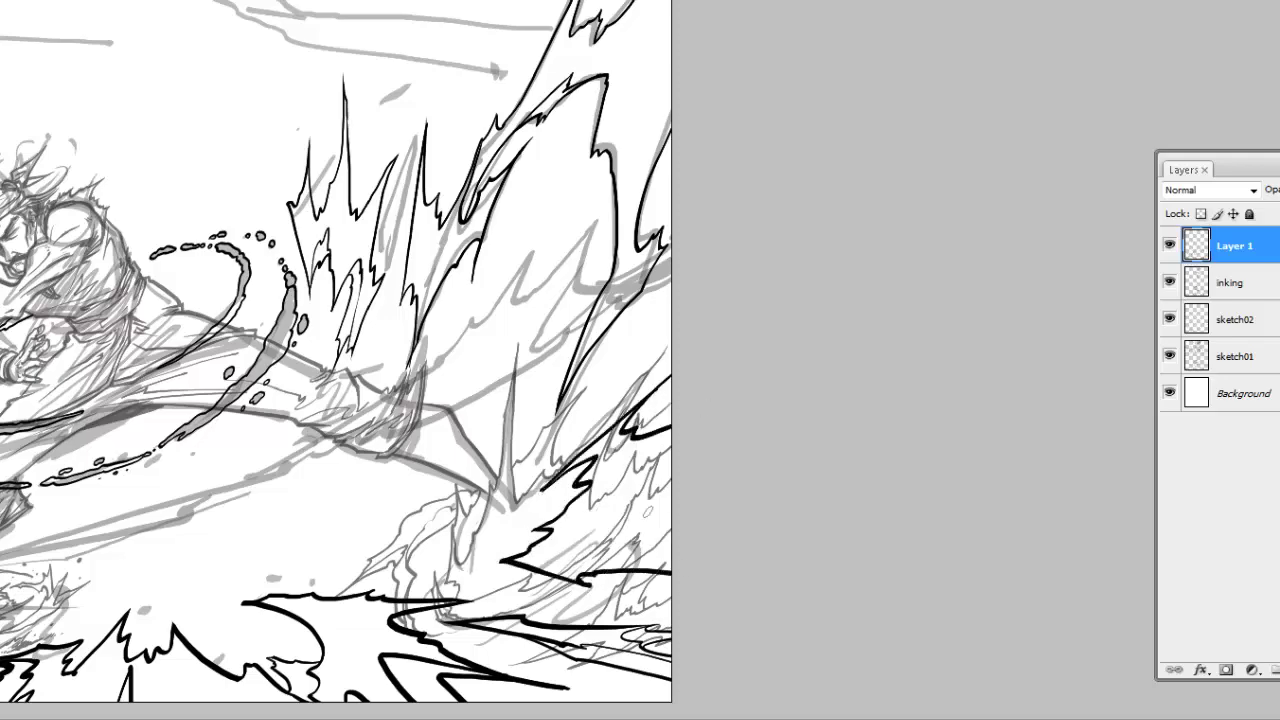
pyautogui.scroll(-3, 317, 296)
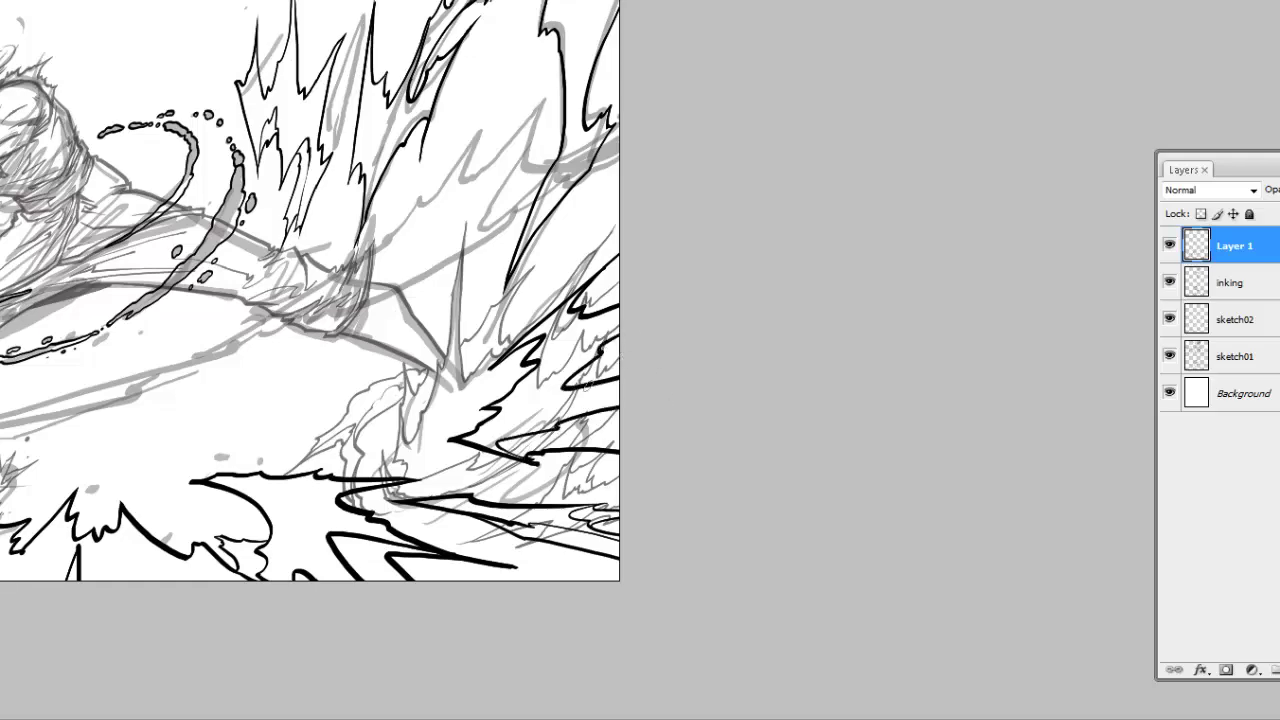
pyautogui.click(662, 373)
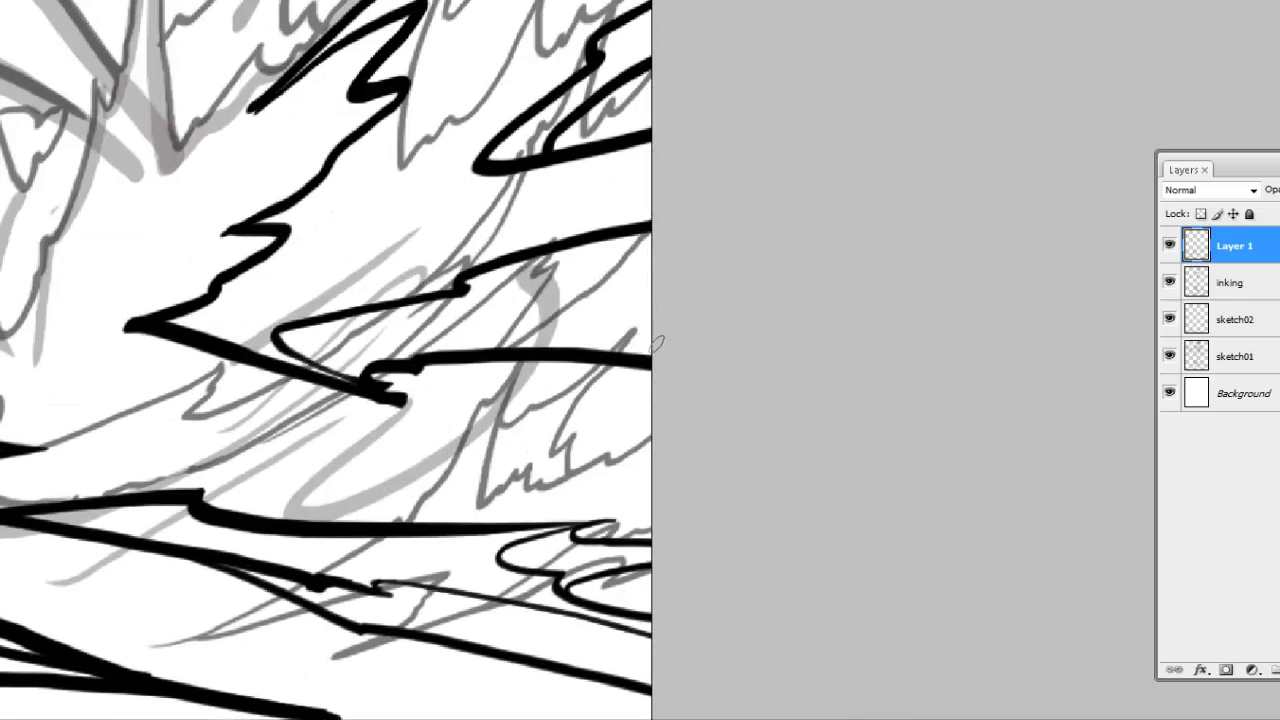
pyautogui.moveTo(656, 343); pyautogui.dragTo(655, 300)
# Step: Extend the foot splash's lower edge to the canvas side and add a small curled contour branching from it
pyautogui.moveTo(389, 376); pyautogui.dragTo(651, 459)
pyautogui.hotkey('ctrl', 'z')
pyautogui.moveTo(440, 372); pyautogui.dragTo(599, 454)
pyautogui.moveTo(409, 404); pyautogui.dragTo(652, 468)
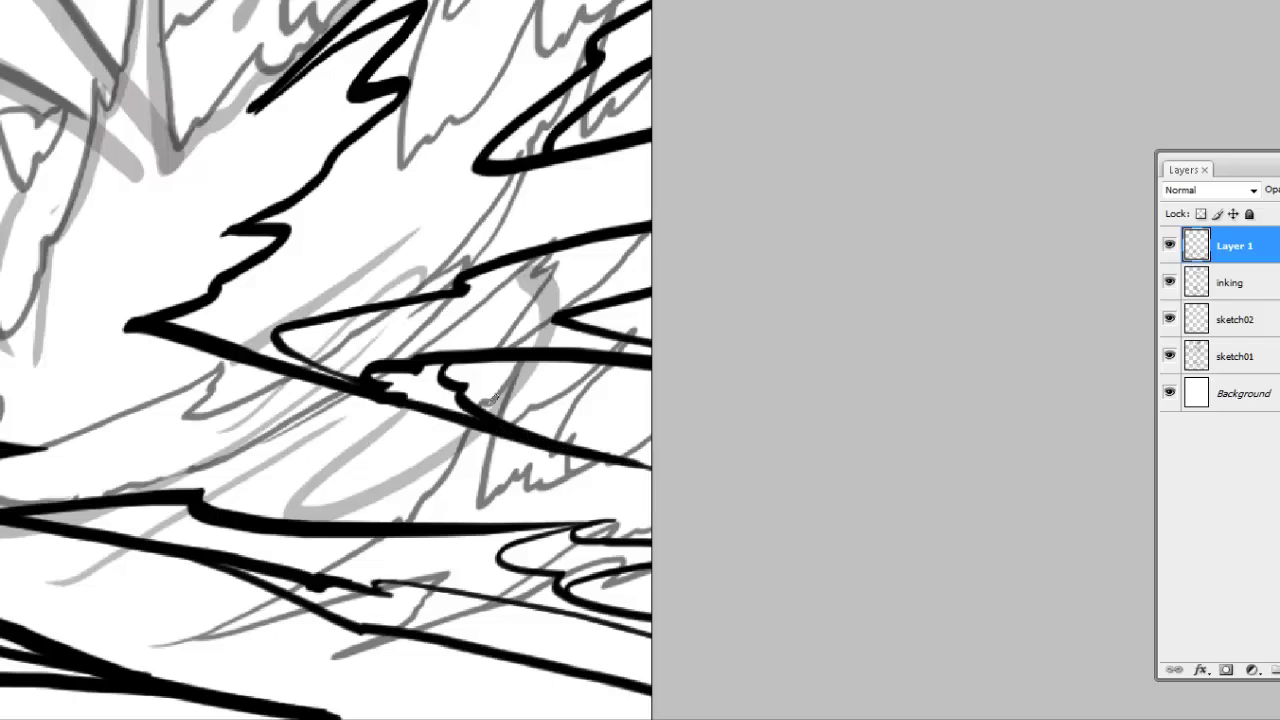
pyautogui.hotkey('ctrl', 'z')
# Step: Rework the foot splash's upper spike with a second, longer pointed tip joined to its inner edge
pyautogui.hotkey('ctrl', '+')
pyautogui.rightClick(536, 388)
pyautogui.click(563, 418)
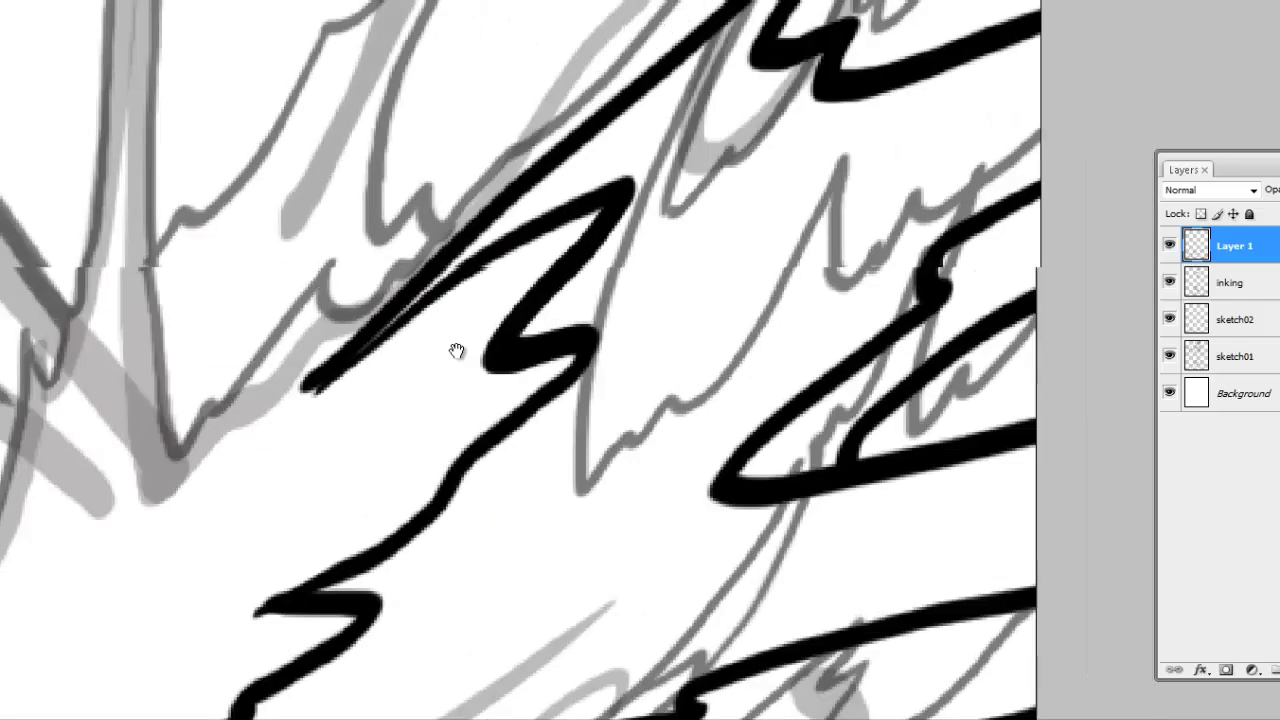
pyautogui.hotkey('ctrl', 'z')
pyautogui.moveTo(360, 380)
pyautogui.mouseDown()
pyautogui.moveTo(240, 510)
pyautogui.moveTo(240, 545)
pyautogui.mouseUp()
pyautogui.moveTo(495, 335); pyautogui.dragTo(340, 374)
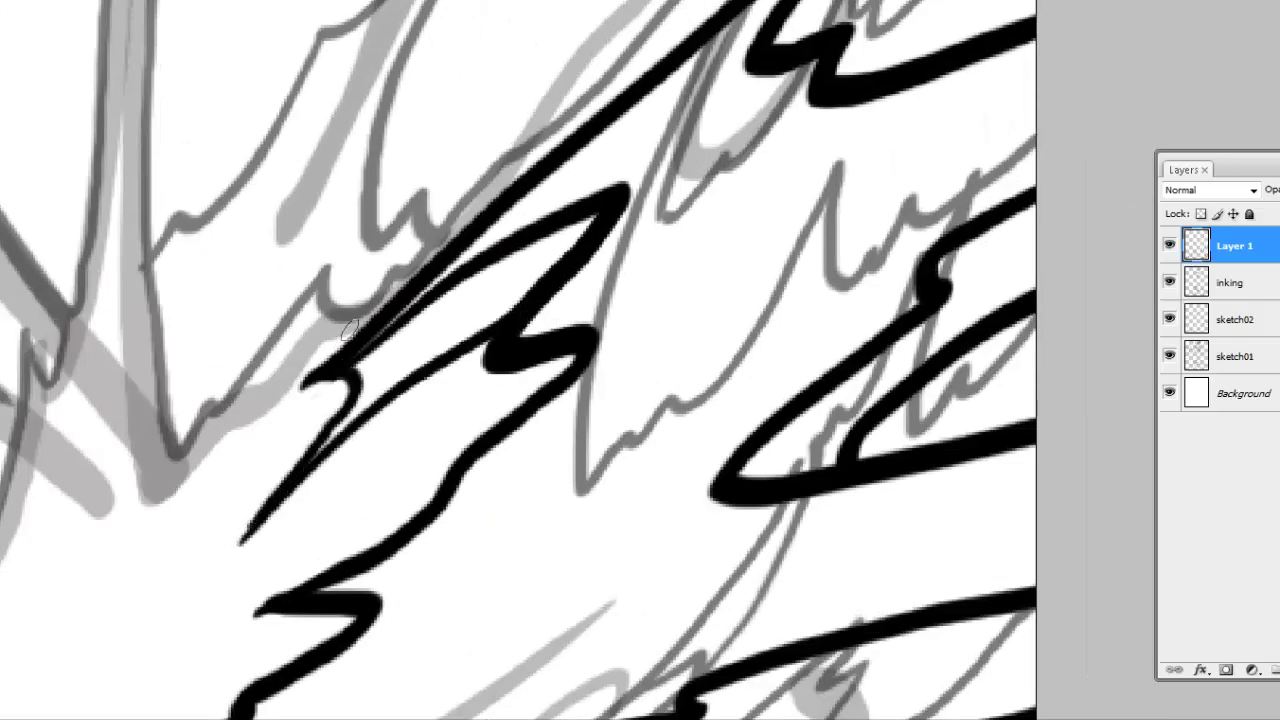
# Step: Ink a long, jagged, forked splash above the large ground splash, pointing away from the fighter's swirling water
pyautogui.hotkey('ctrl', '-')
pyautogui.click(373, 386)
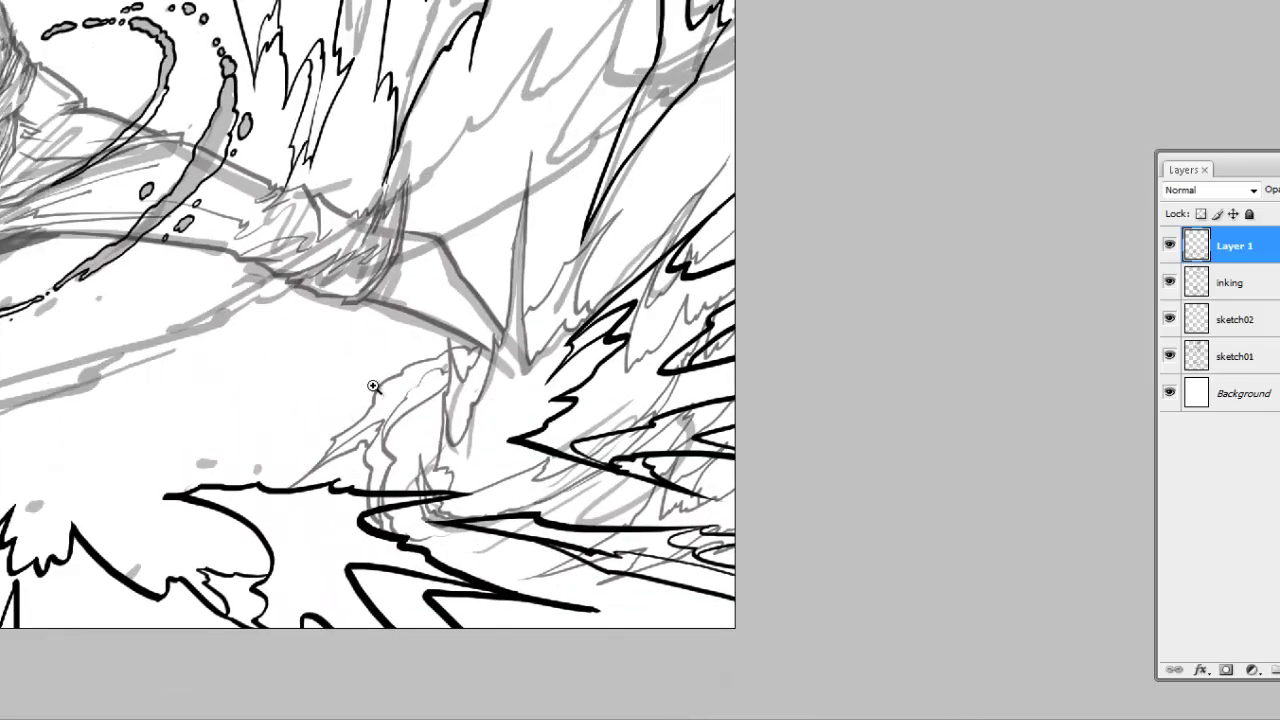
pyautogui.hotkey('ctrl', '-')
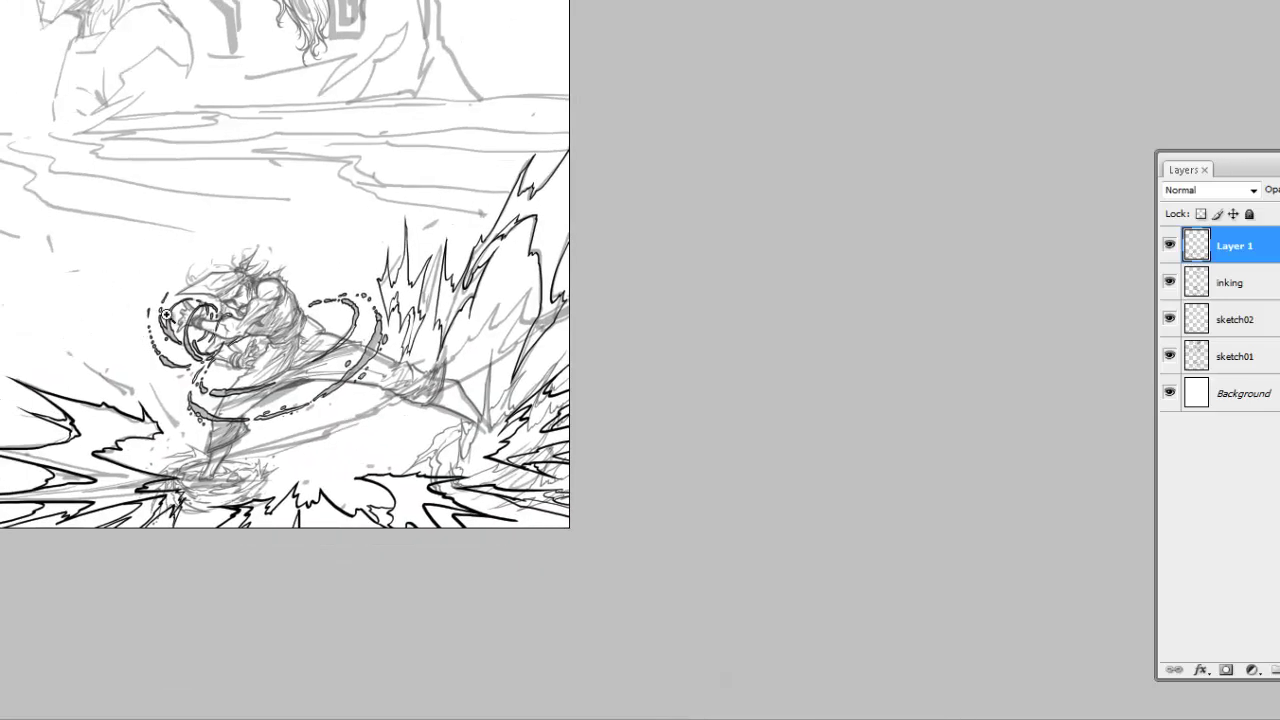
pyautogui.moveTo(343, 186); pyautogui.dragTo(594, 486)
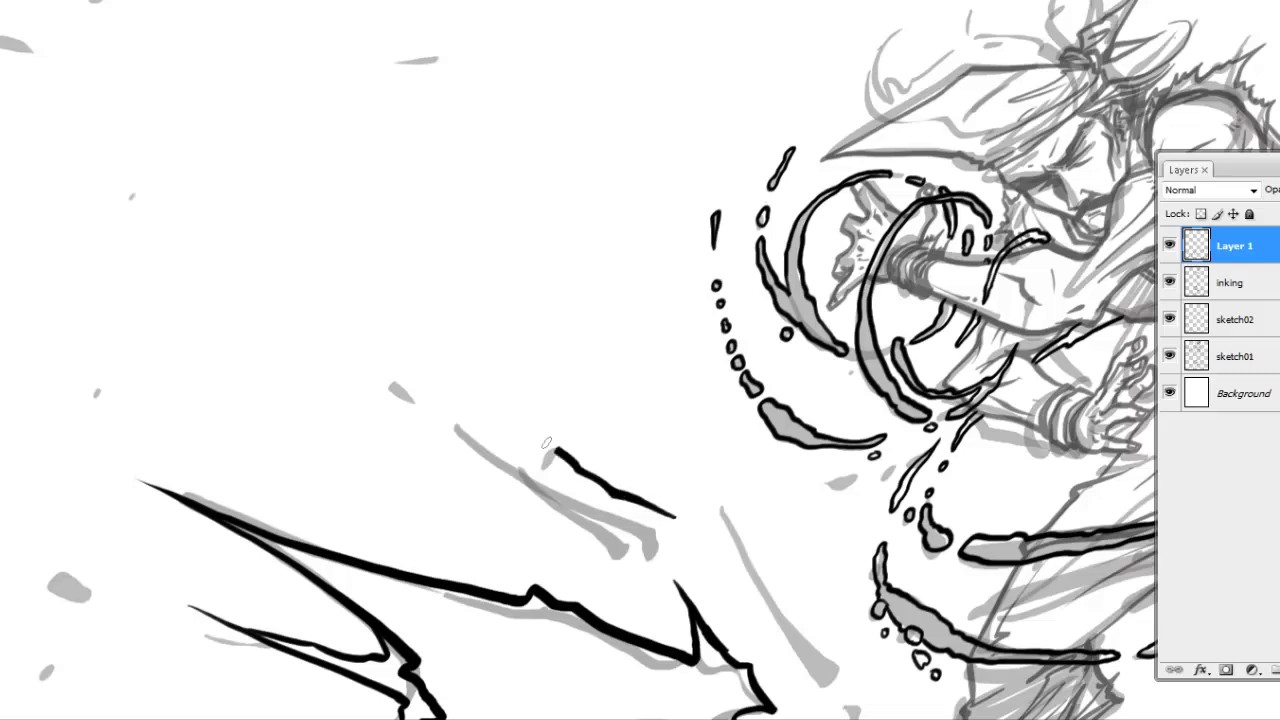
pyautogui.moveTo(547, 442)
pyautogui.mouseDown()
pyautogui.moveTo(304, 305)
pyautogui.moveTo(752, 440)
pyautogui.mouseUp()
pyautogui.hotkey('ctrl', 'z')
pyautogui.moveTo(274, 290)
pyautogui.mouseDown()
pyautogui.moveTo(588, 413)
pyautogui.moveTo(712, 438)
pyautogui.moveTo(658, 530)
pyautogui.moveTo(660, 518)
pyautogui.mouseUp()
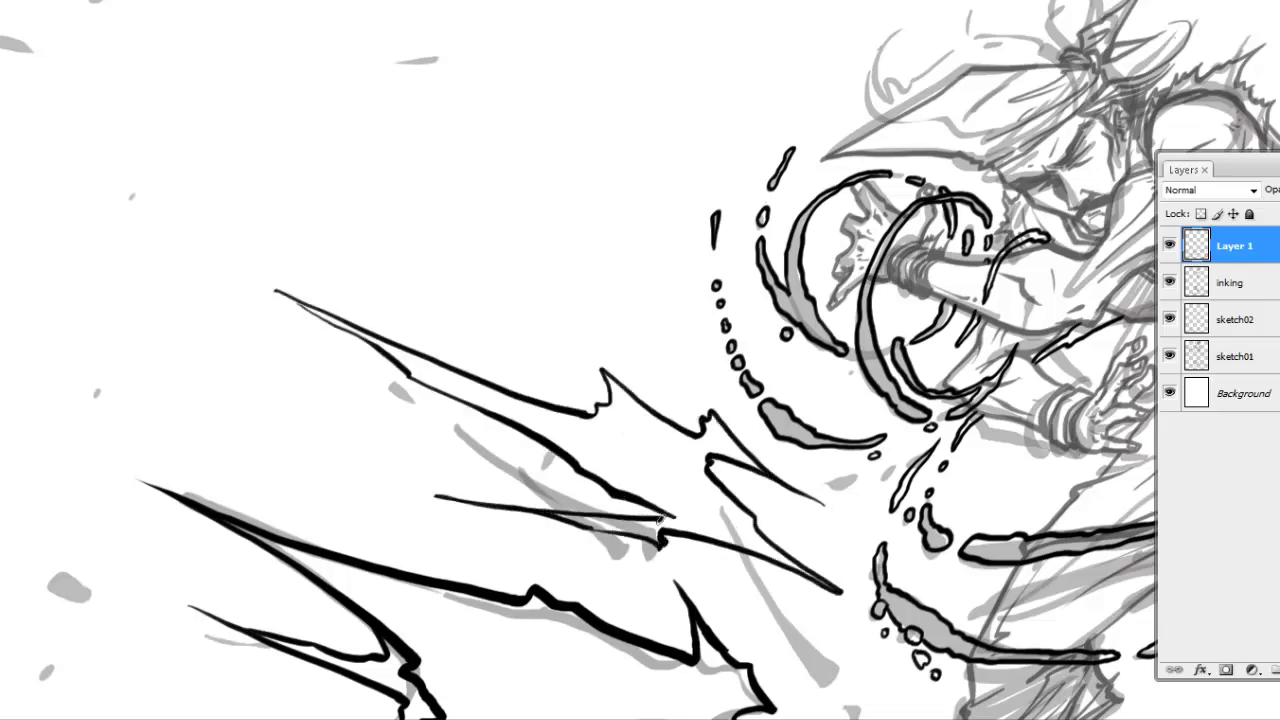
# Step: Complete the new splash's lower fork, running its underside into the small notch
pyautogui.press('z')
pyautogui.click(660, 518)
pyautogui.moveTo(831, 425); pyautogui.dragTo(618, 395)
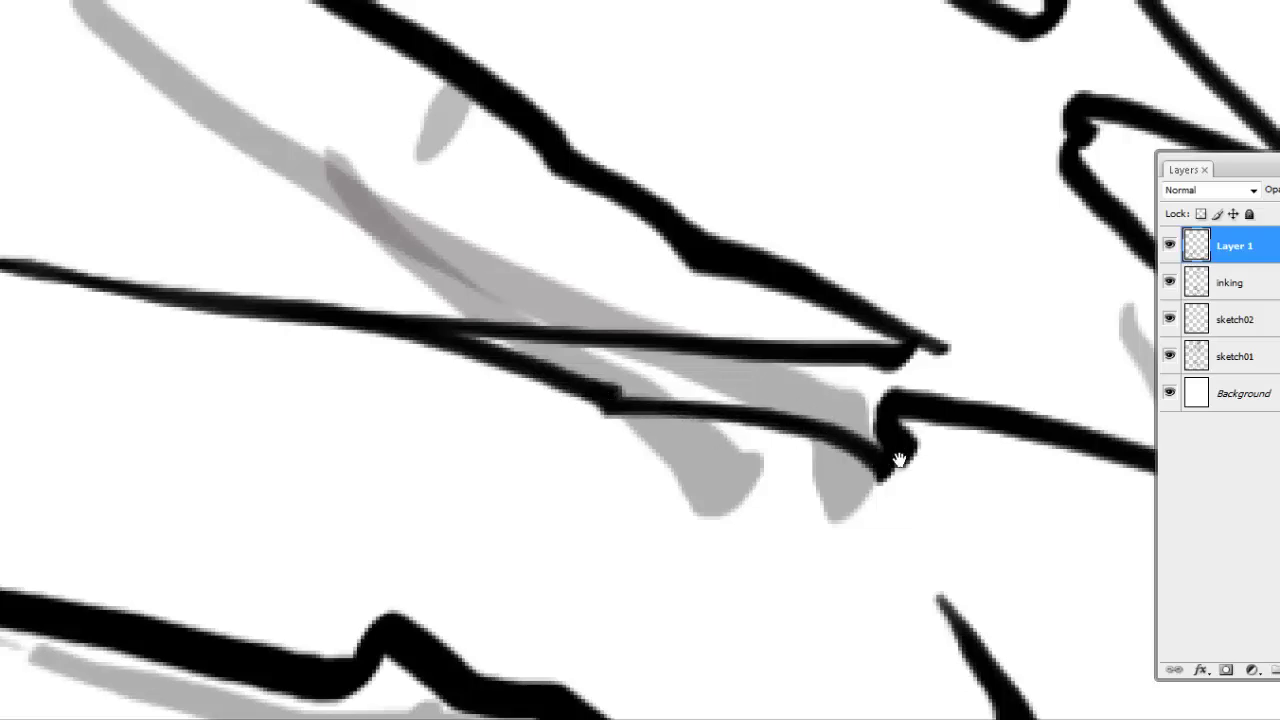
pyautogui.hotkey('ctrl', '-')
pyautogui.moveTo(525, 345); pyautogui.dragTo(560, 490)
pyautogui.hotkey('ctrl', '-')
pyautogui.hotkey('ctrl', '+')
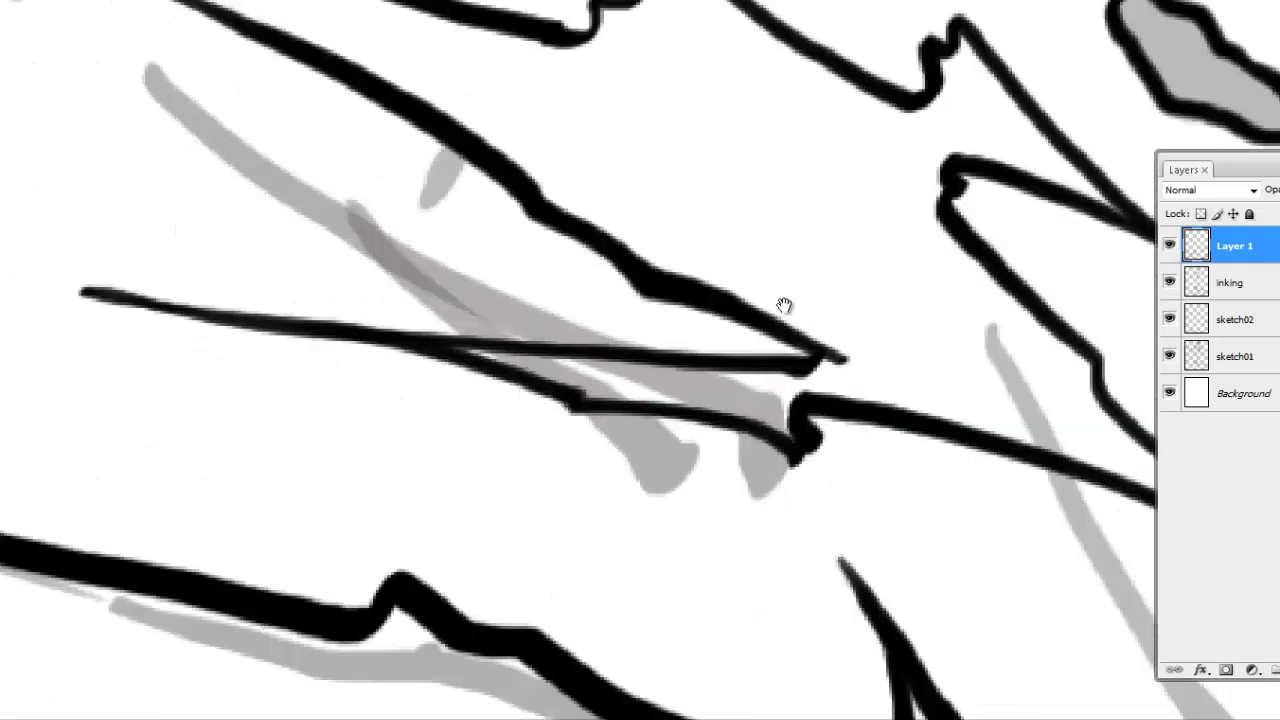
# Step: Add a pointed inner spike with a curved upper edge and notched end between the new splash's main contours
pyautogui.moveTo(784, 305)
pyautogui.mouseDown()
pyautogui.moveTo(586, 403)
pyautogui.moveTo(690, 320)
pyautogui.mouseUp()
pyautogui.moveTo(257, 330); pyautogui.dragTo(700, 320)
pyautogui.hotkey('ctrl', 'z')
pyautogui.moveTo(190, 321); pyautogui.dragTo(700, 335)
pyautogui.hotkey('ctrl', 'z')
pyautogui.hotkey('ctrl', 'z')
pyautogui.moveTo(257, 335); pyautogui.dragTo(700, 335)
# Step: Reshape the new splash's lower fork with a second flat spike and clean up the ink around its notch
pyautogui.moveTo(889, 606)
pyautogui.mouseDown()
pyautogui.moveTo(694, 534)
pyautogui.moveTo(613, 482)
pyautogui.mouseUp()
pyautogui.moveTo(610, 497)
pyautogui.mouseDown()
pyautogui.moveTo(348, 545)
pyautogui.moveTo(855, 560)
pyautogui.mouseUp()
pyautogui.hotkey('ctrl', 'z')
pyautogui.moveTo(393, 546); pyautogui.dragTo(855, 538)
pyautogui.moveTo(938, 575); pyautogui.dragTo(690, 537)
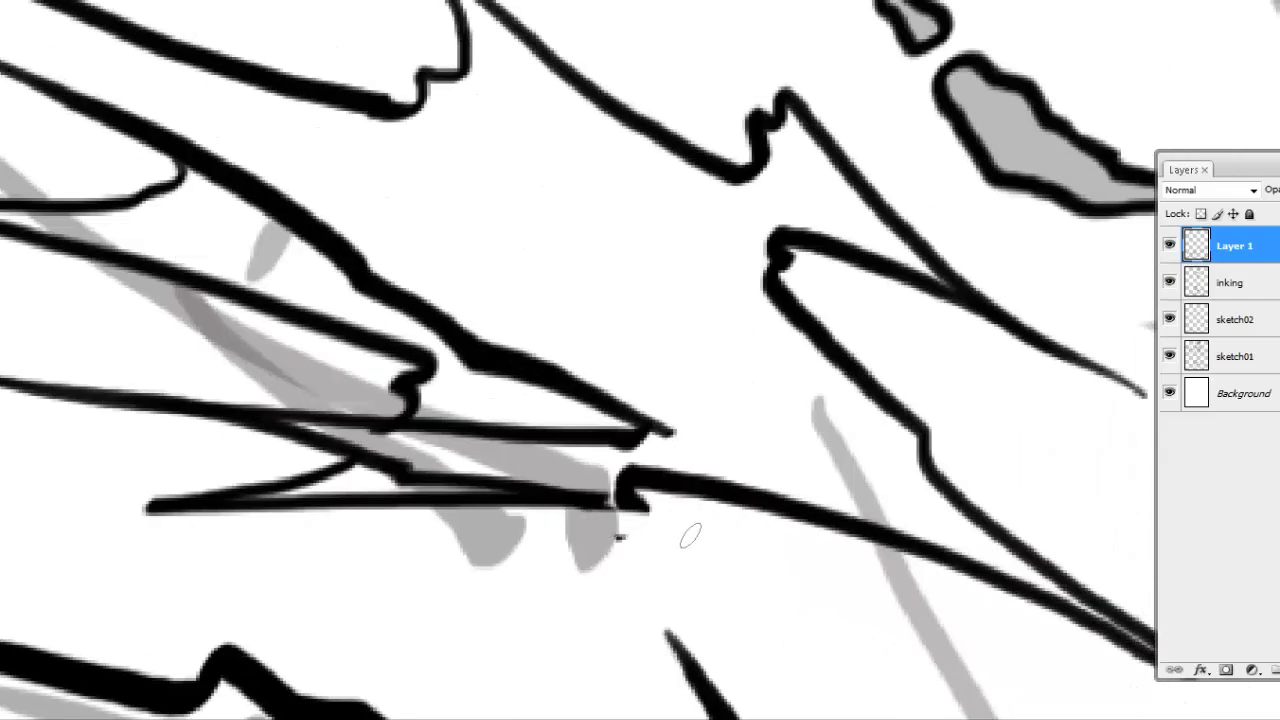
pyautogui.moveTo(632, 503); pyautogui.dragTo(471, 446)
pyautogui.moveTo(307, 432); pyautogui.dragTo(585, 497)
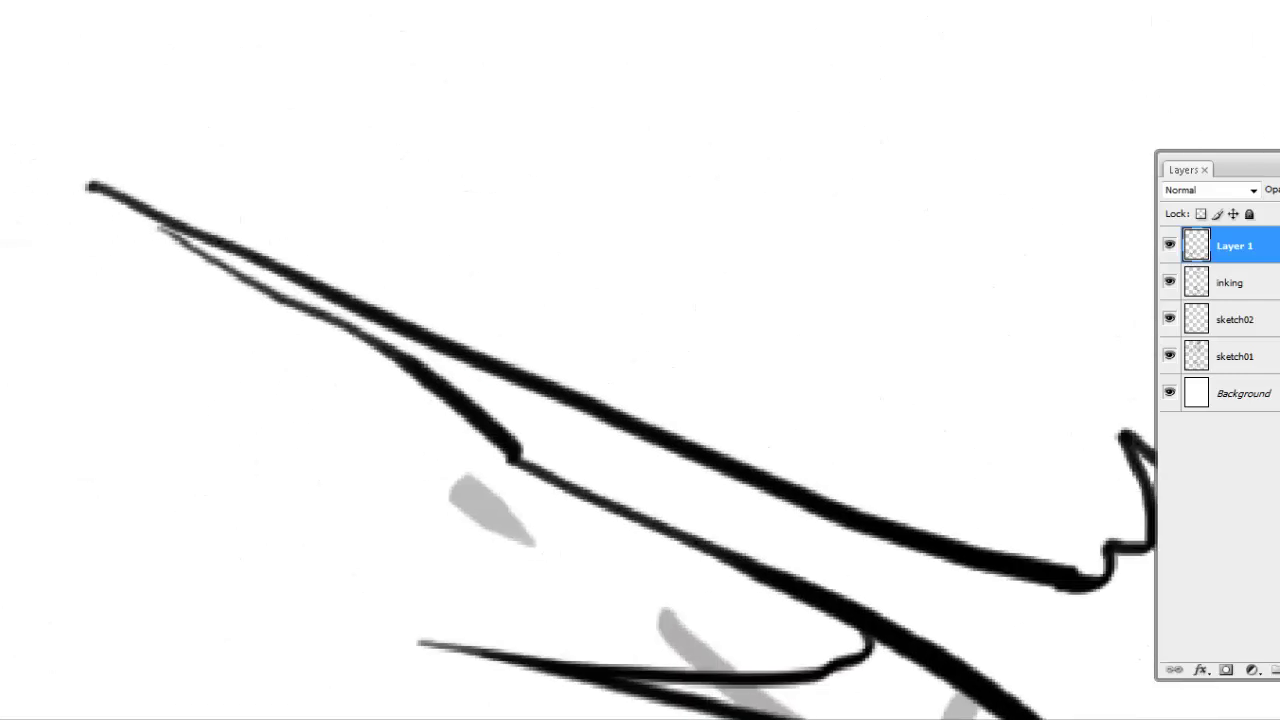
# Step: Refine the new splash's longest spike into a thin, sharp tip with a stepped underside
pyautogui.moveTo(514, 463); pyautogui.dragTo(804, 648)
pyautogui.moveTo(295, 353); pyautogui.dragTo(467, 379)
pyautogui.hotkey('ctrl', 'z')
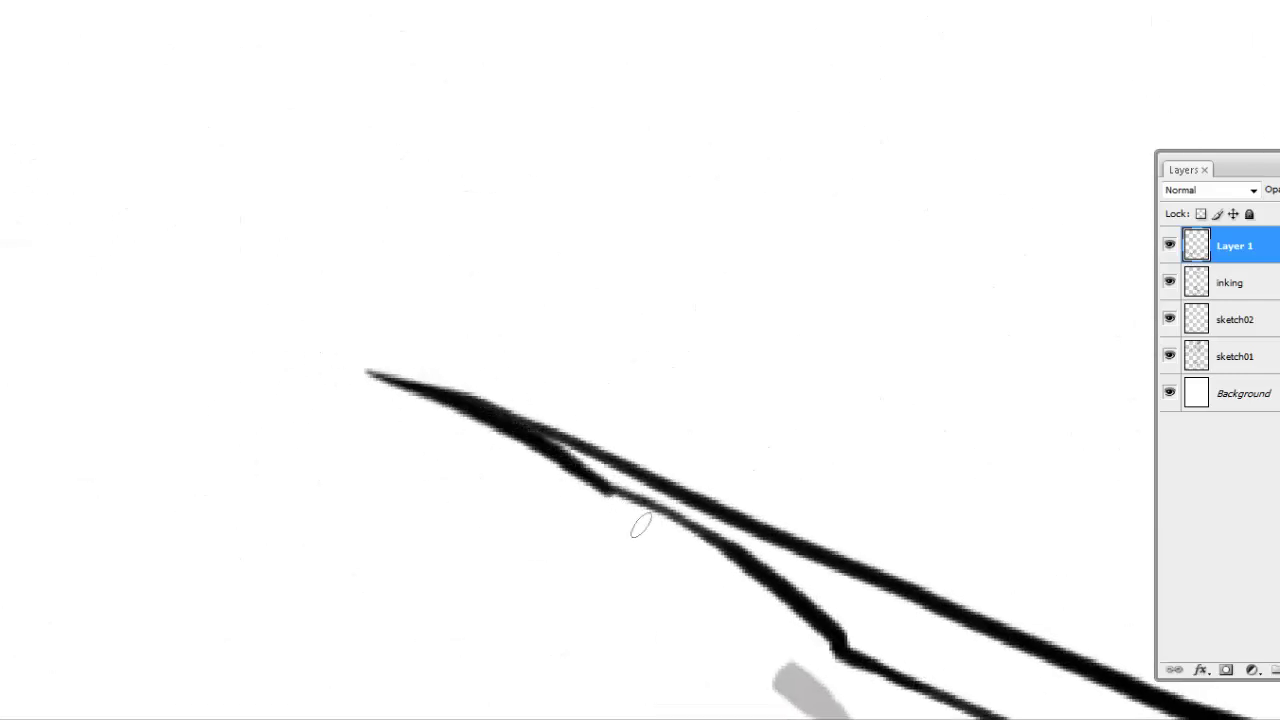
pyautogui.moveTo(707, 539)
pyautogui.mouseDown()
pyautogui.moveTo(620, 492)
pyautogui.moveTo(560, 300)
pyautogui.moveTo(529, 120)
pyautogui.mouseUp()
pyautogui.moveTo(505, 330); pyautogui.dragTo(554, 305)
pyautogui.moveTo(462, 417); pyautogui.dragTo(549, 404)
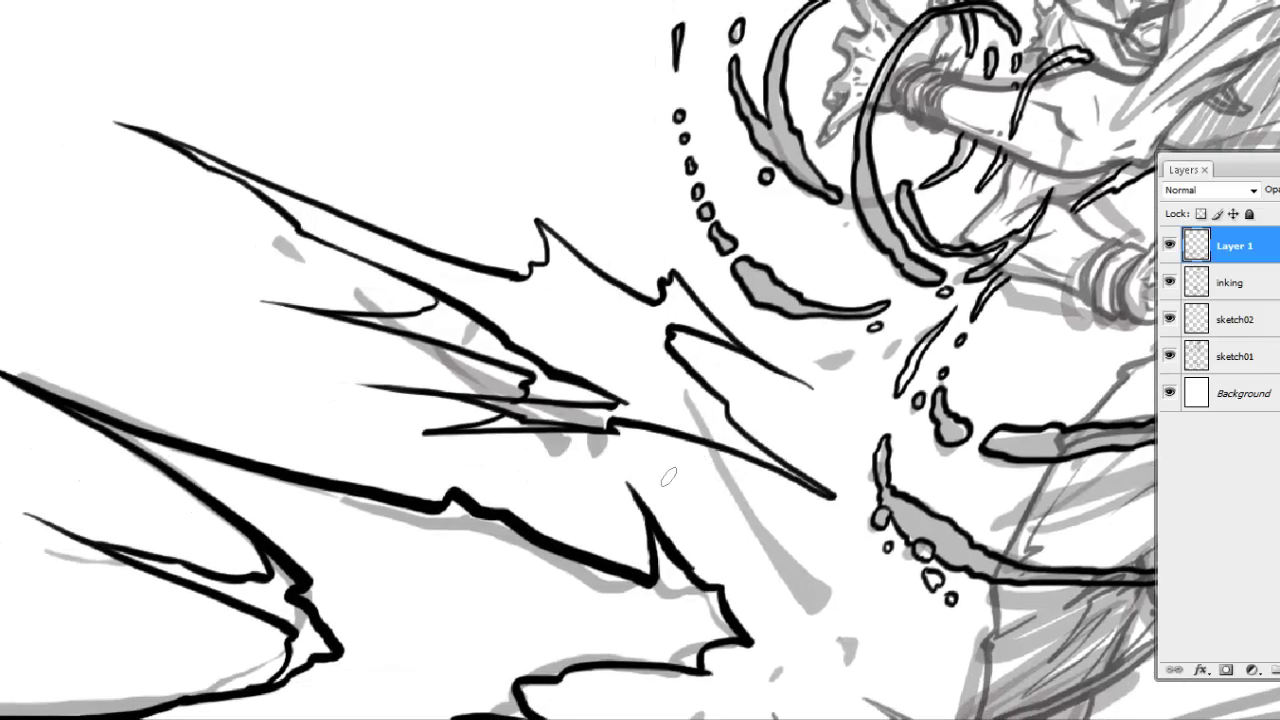
# Step: Scatter small inked droplets and short dashes around the fighter and above the ground splashes
pyautogui.moveTo(950, 500); pyautogui.dragTo(800, 360)
pyautogui.moveTo(1140, 530); pyautogui.dragTo(962, 381)
pyautogui.moveTo(920, 243); pyautogui.dragTo(600, 408)
pyautogui.moveTo(868, 432); pyautogui.dragTo(893, 410)
pyautogui.moveTo(975, 440); pyautogui.dragTo(997, 405)
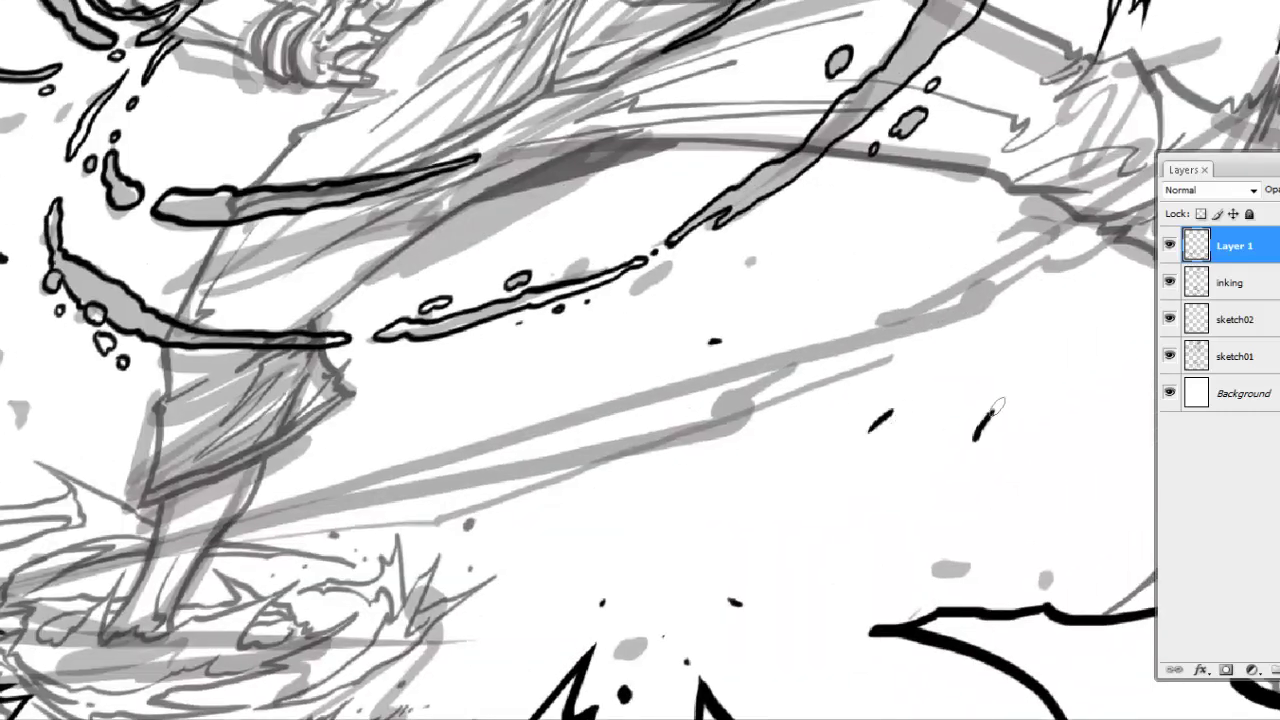
pyautogui.hotkey('ctrl', '0')
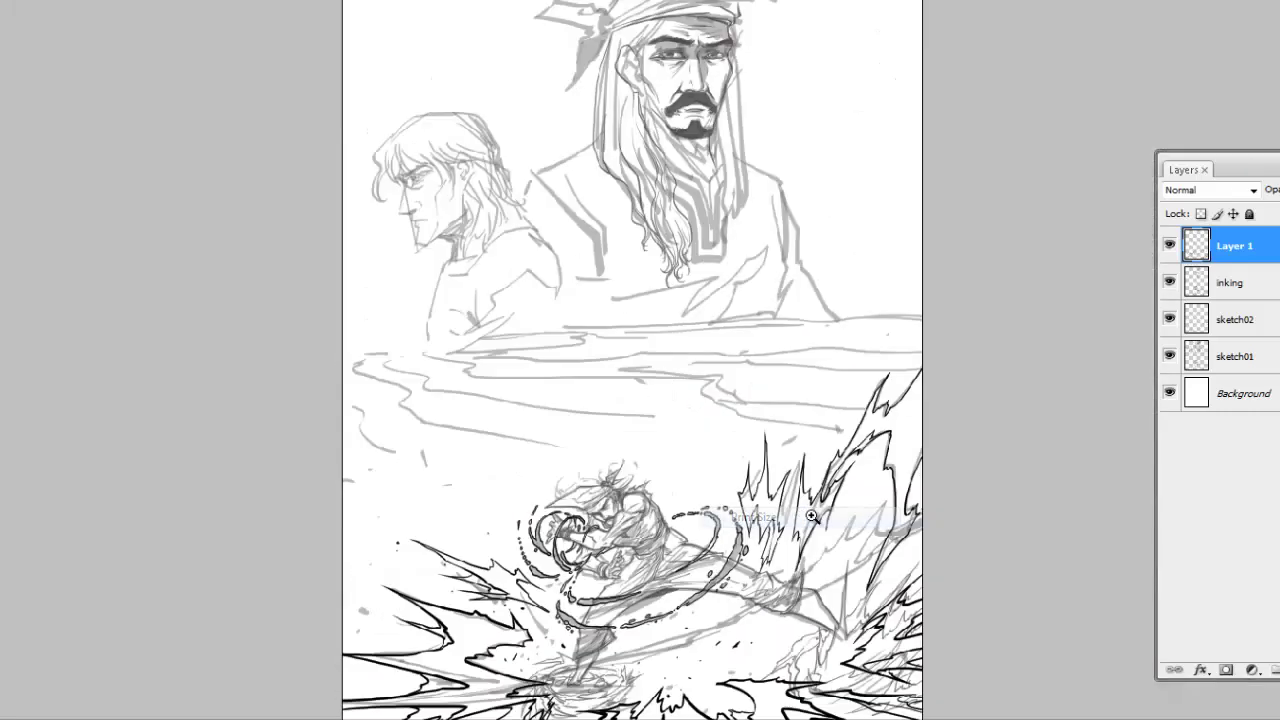
# Step: Add small ink droplets inside the large splash and touch up the ink at the notch of its inner contour
pyautogui.click(877, 374)
pyautogui.click(828, 355)
pyautogui.moveTo(740, 430); pyautogui.dragTo(755, 446)
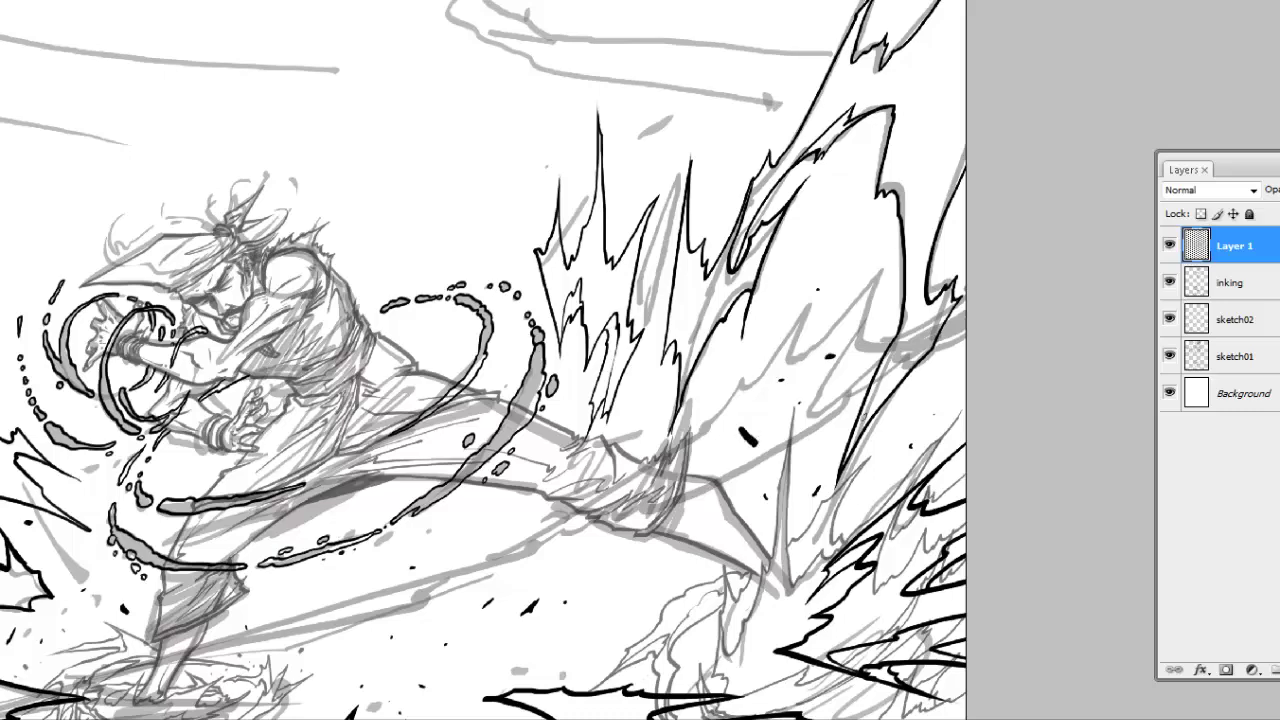
pyautogui.keyDown('ctrl'); pyautogui.click(762, 282); pyautogui.keyUp('ctrl')
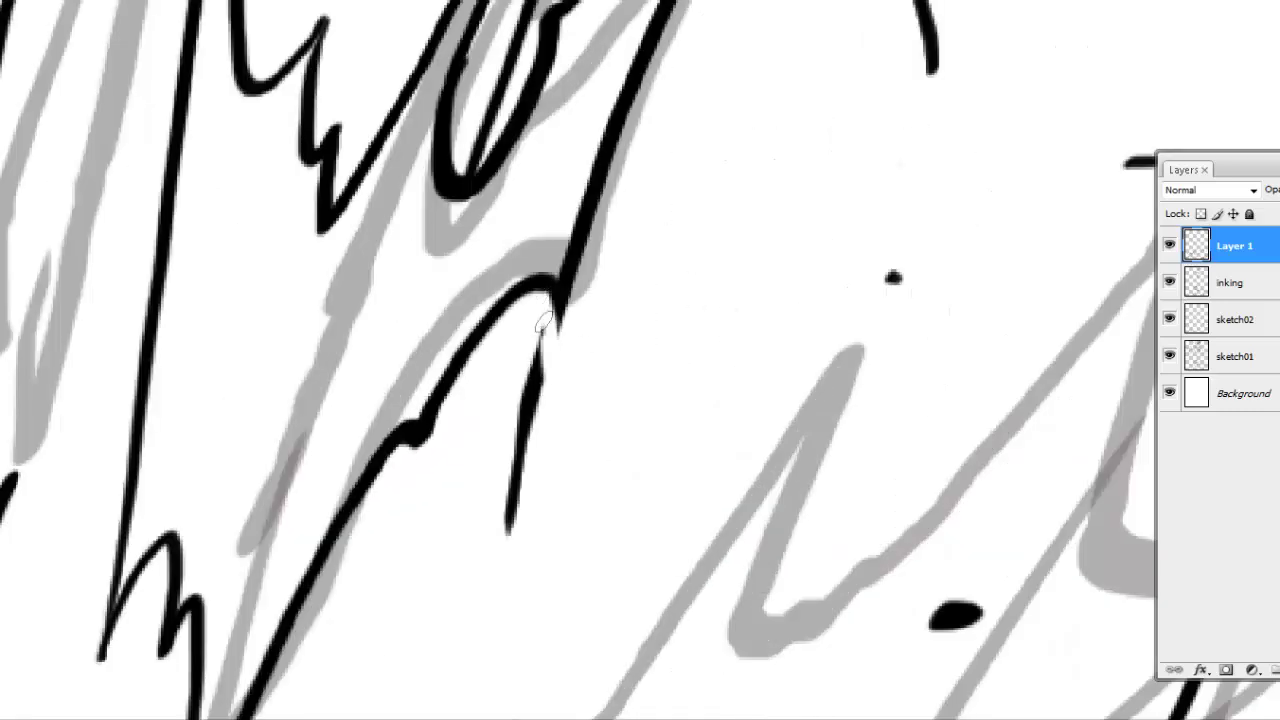
pyautogui.moveTo(543, 371); pyautogui.dragTo(329, 300)
# Step: Hide the sketch01 layer, select the inking layer and raise its opacity so the fighter's lines show solid black
pyautogui.rightClick(420, 492)
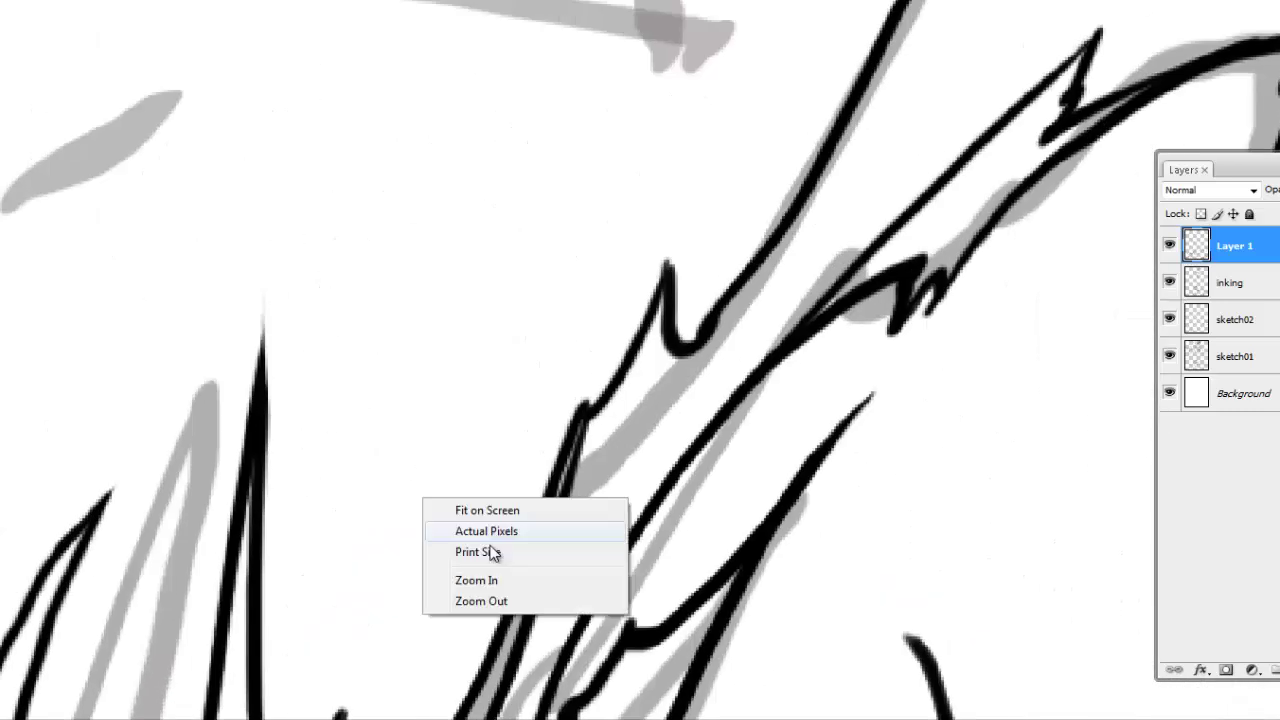
pyautogui.click(478, 508)
pyautogui.click(1169, 356)
pyautogui.click(1195, 283)
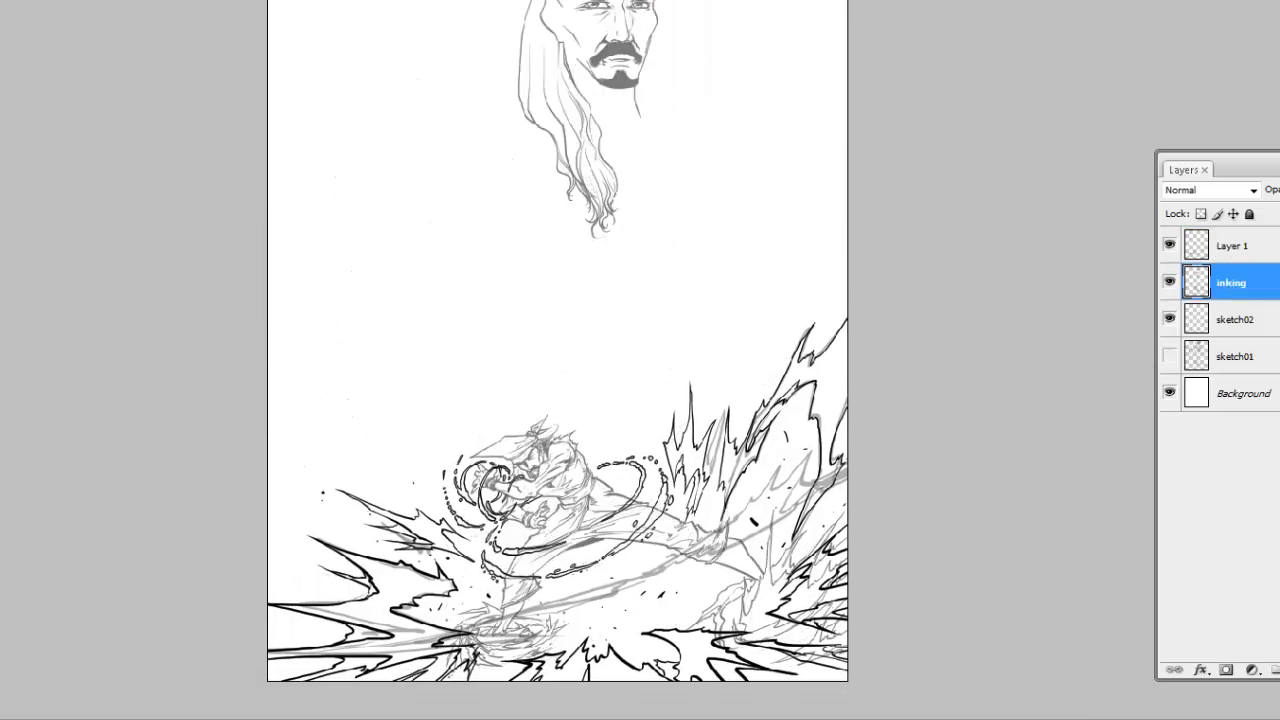
pyautogui.keyDown('ctrl'); pyautogui.click(590, 519); pyautogui.keyUp('ctrl')
pyautogui.keyDown('ctrl'); pyautogui.click(590, 519); pyautogui.keyUp('ctrl')
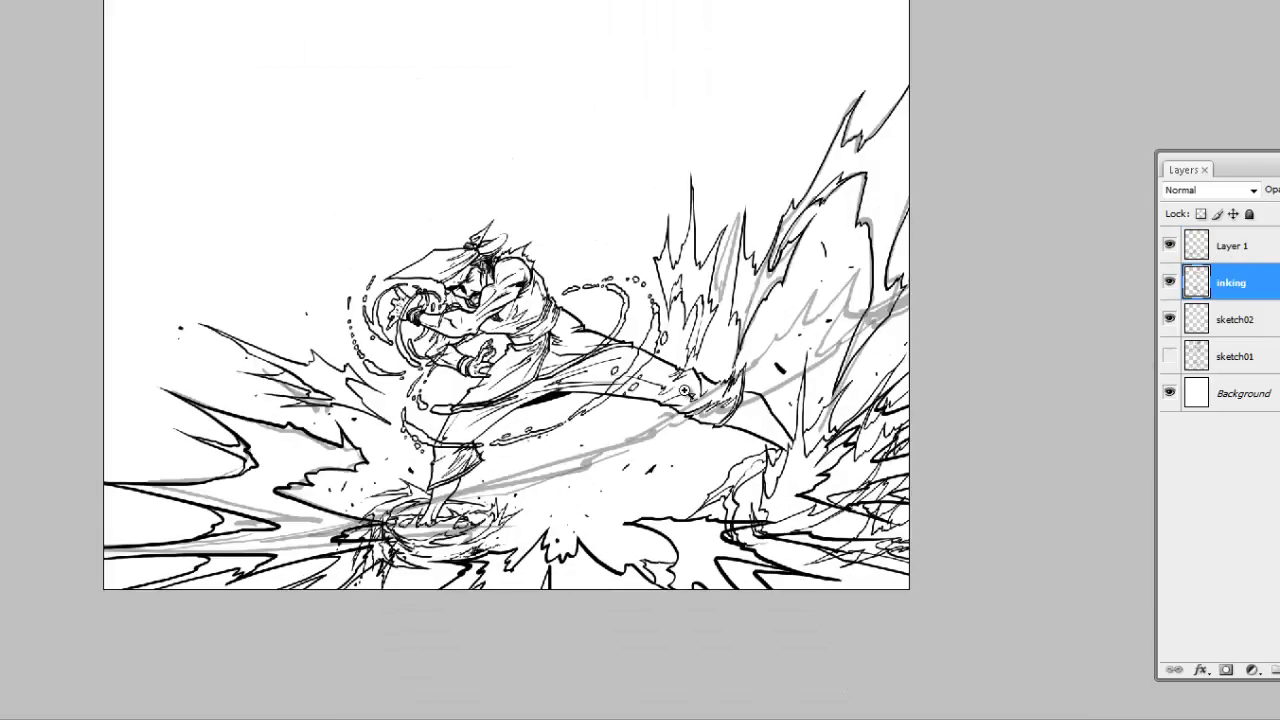
pyautogui.moveTo(678, 331); pyautogui.dragTo(760, 383)
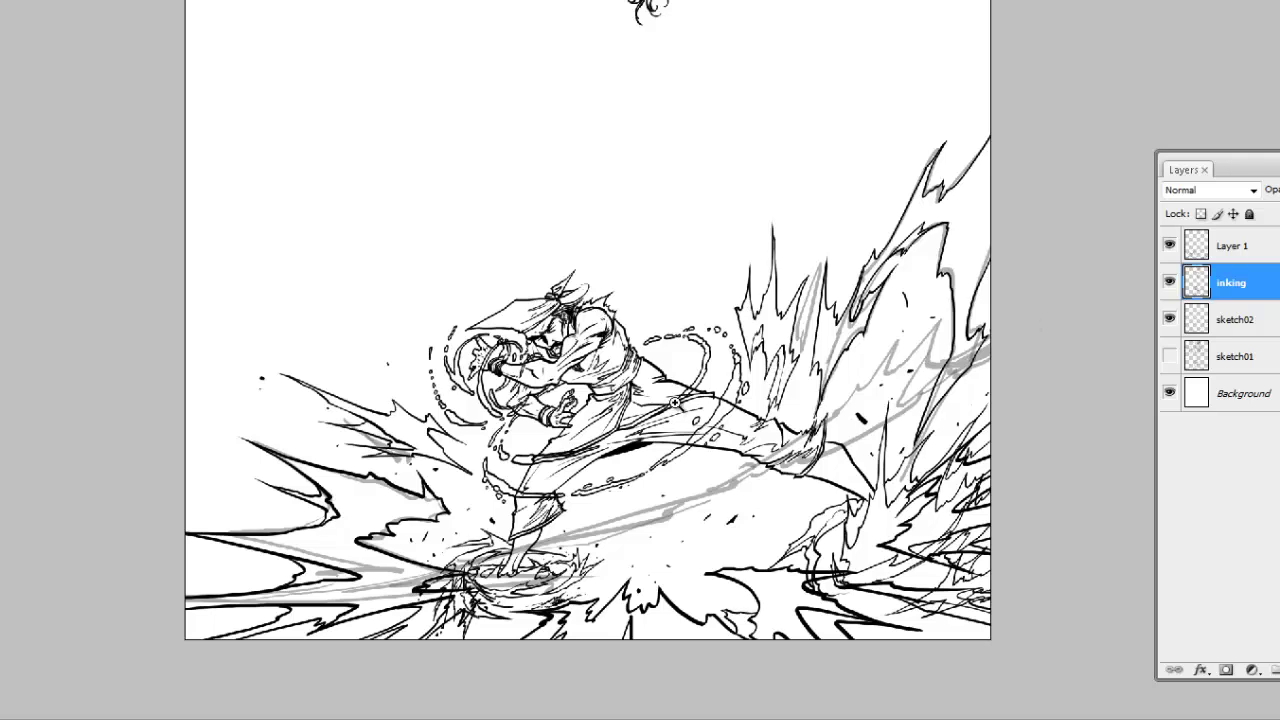